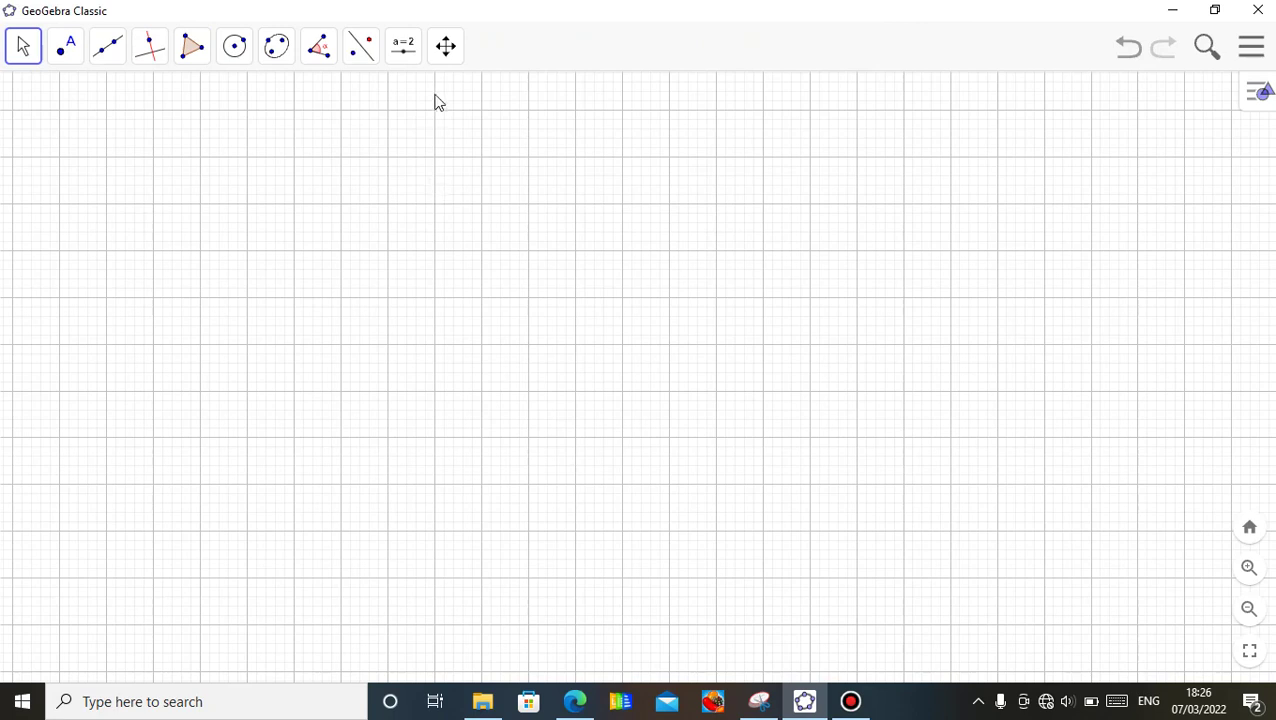
Insert the Capture2 image from the Desktop and place it in the upper-left area of the drawing grid
click(403, 50)
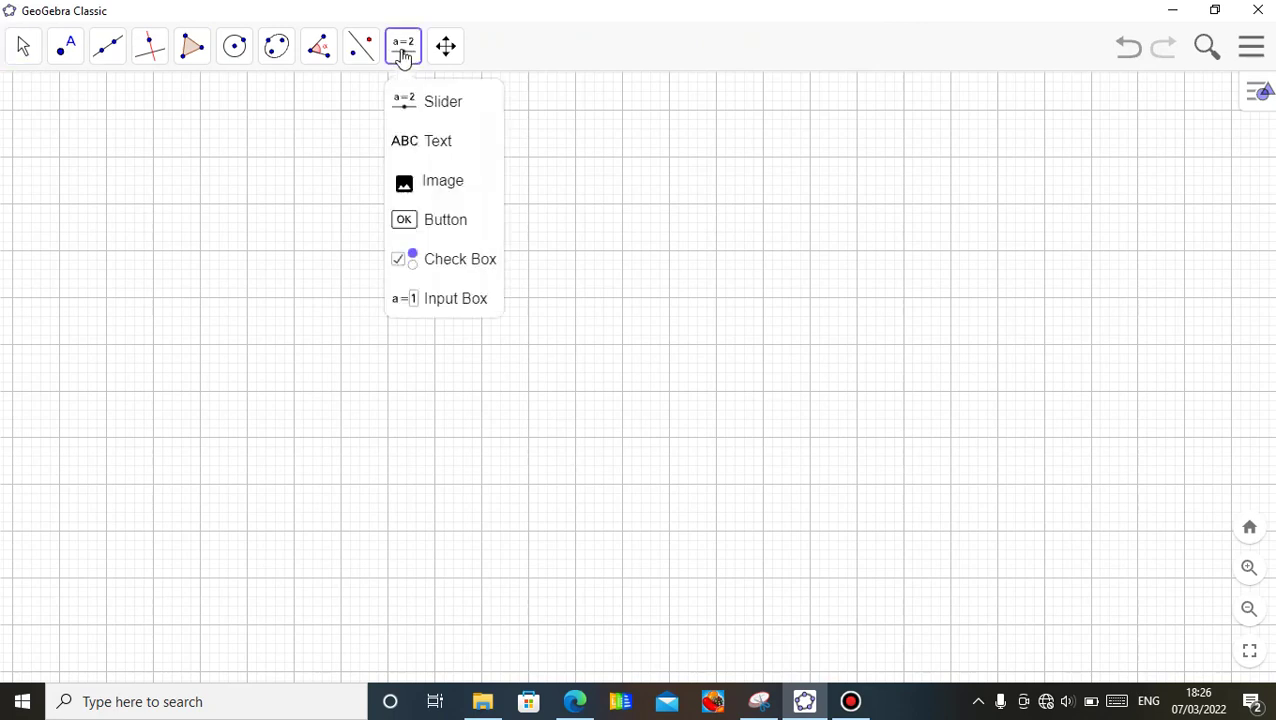
click(444, 197)
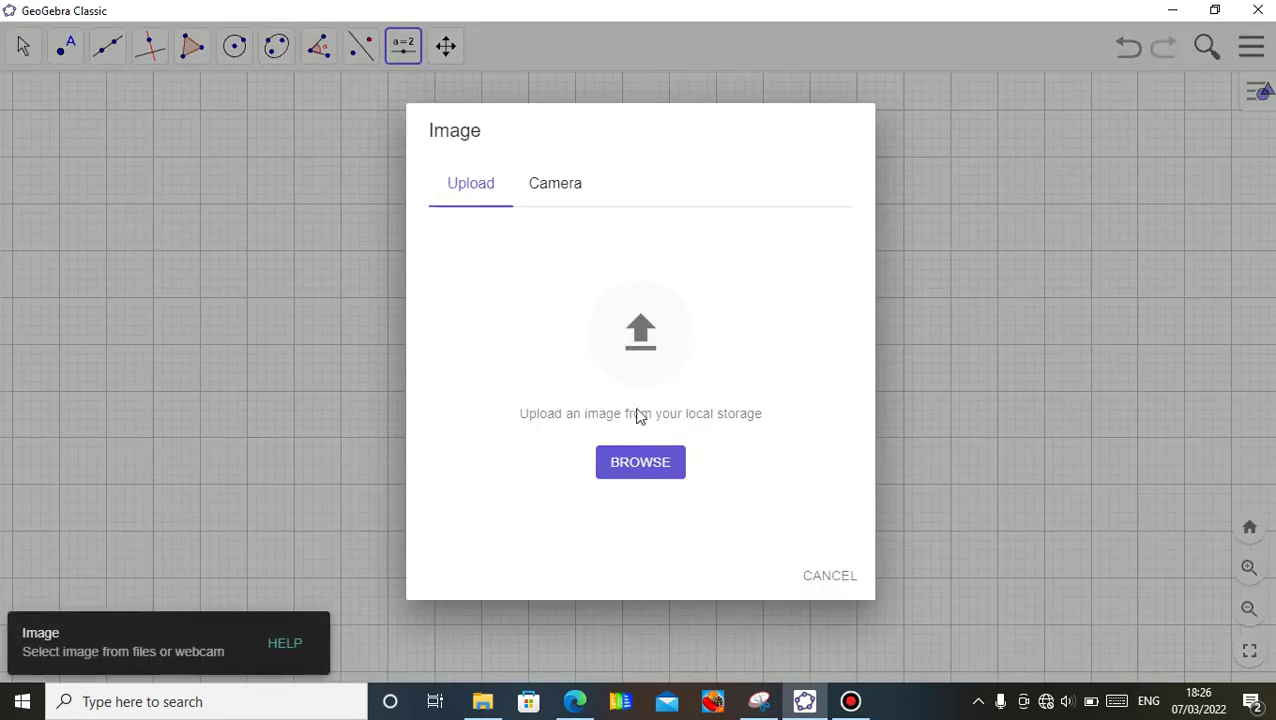
click(641, 463)
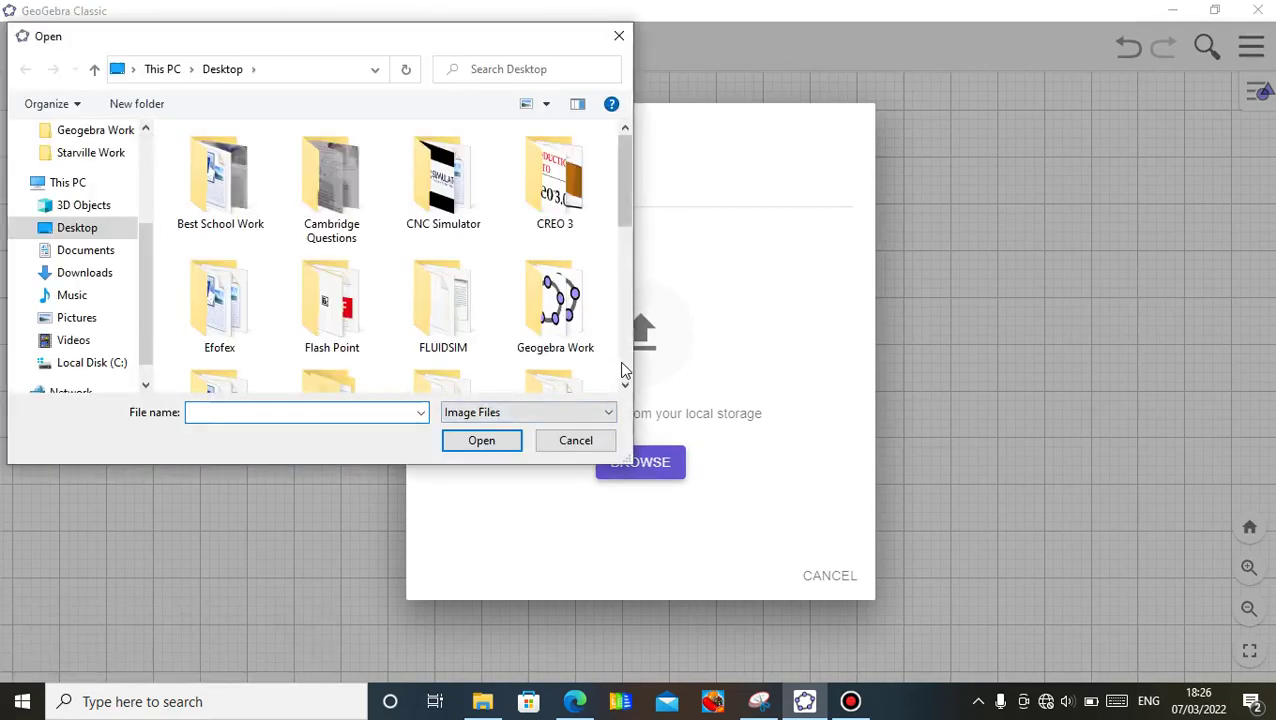
scroll(621, 370, down, 2)
scroll(621, 370, down, 3)
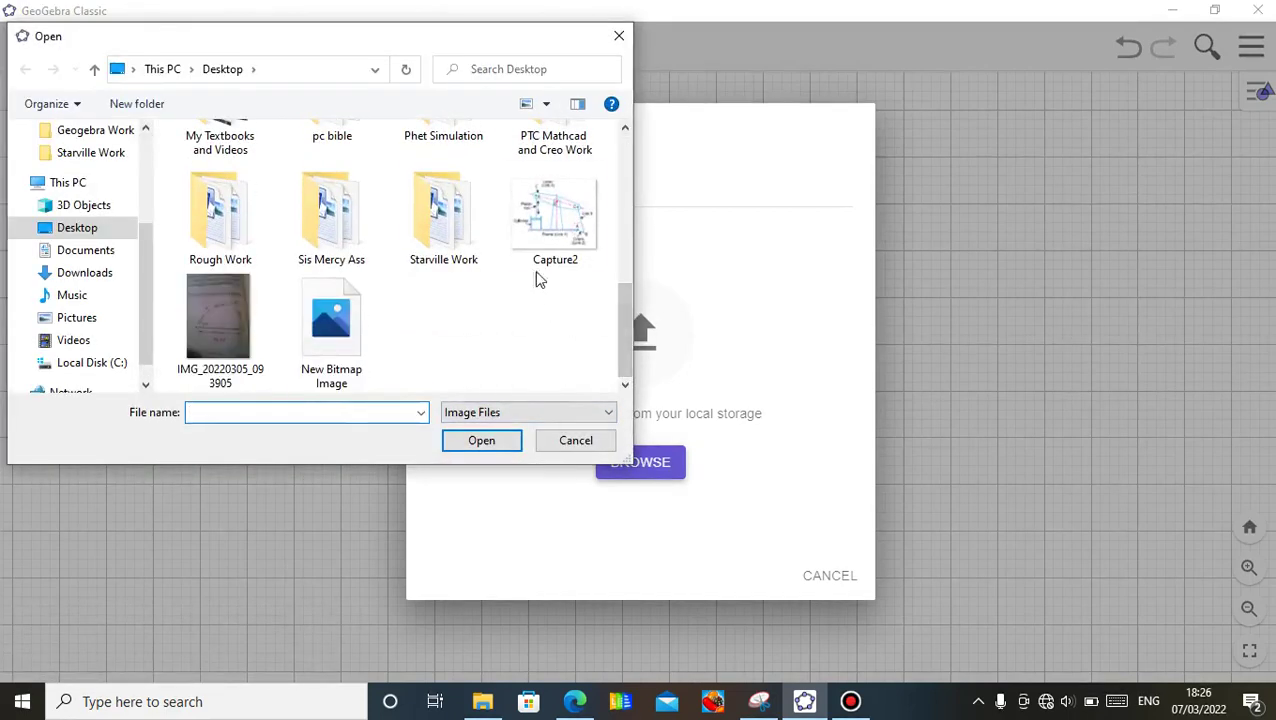
click(575, 245)
click(492, 443)
drag(530, 381, 270, 268)
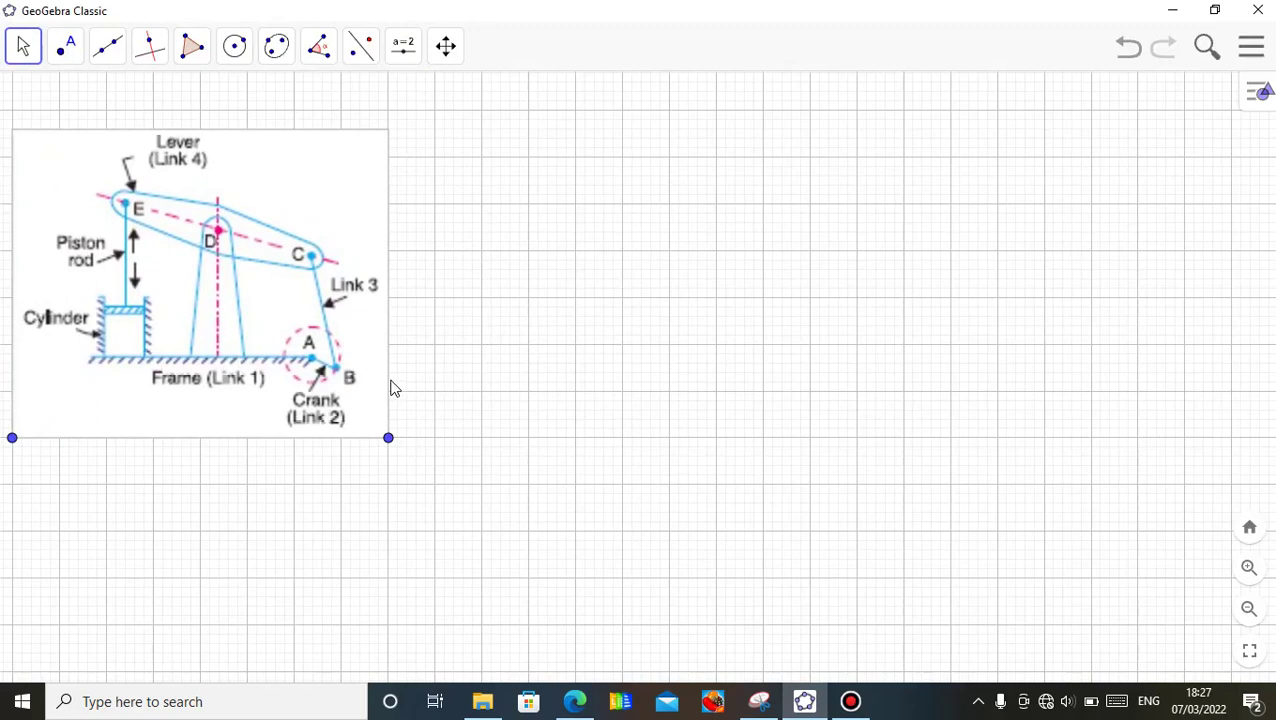
click(490, 452)
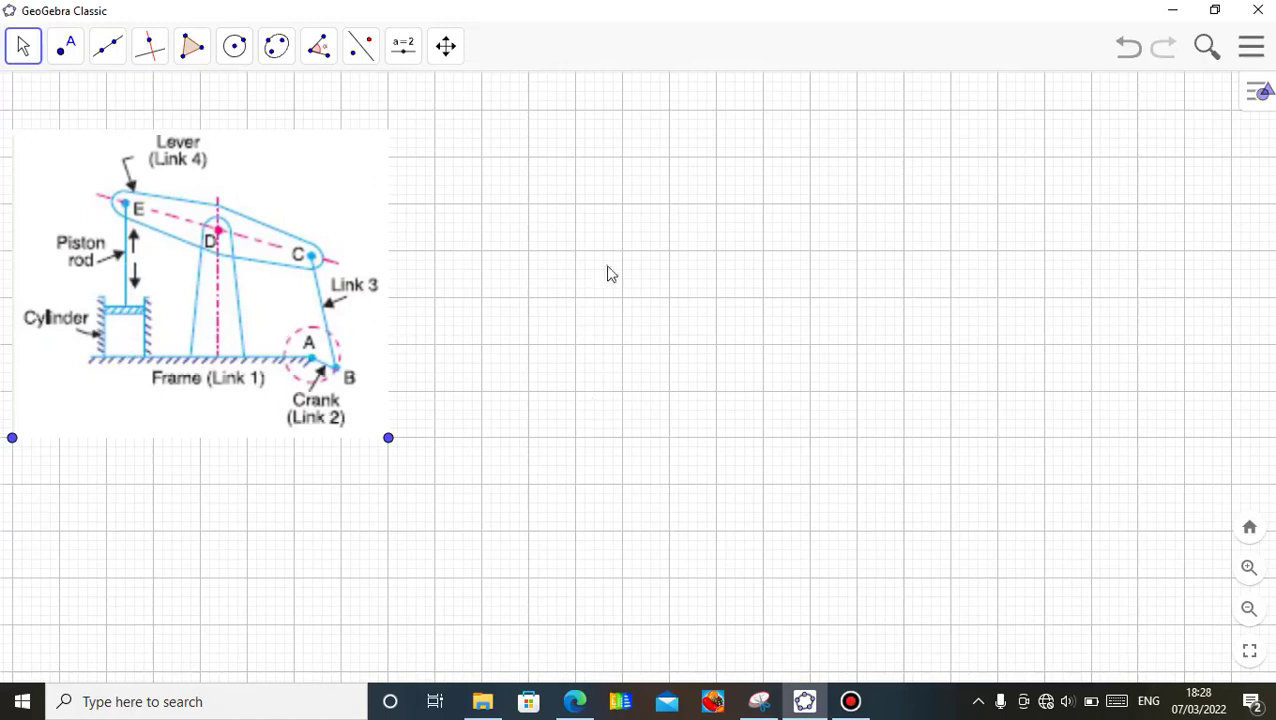
Draw a circle of radius 2 by center and radius, well to the right of the reference image
click(247, 48)
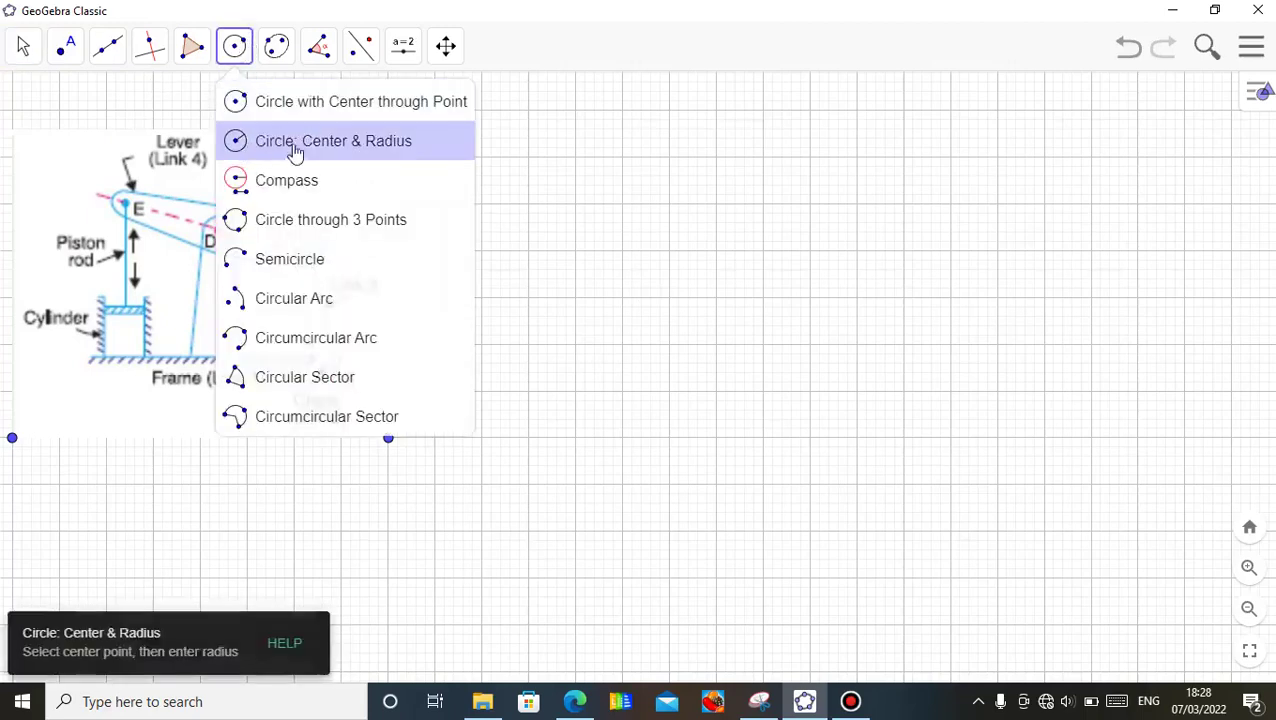
click(282, 148)
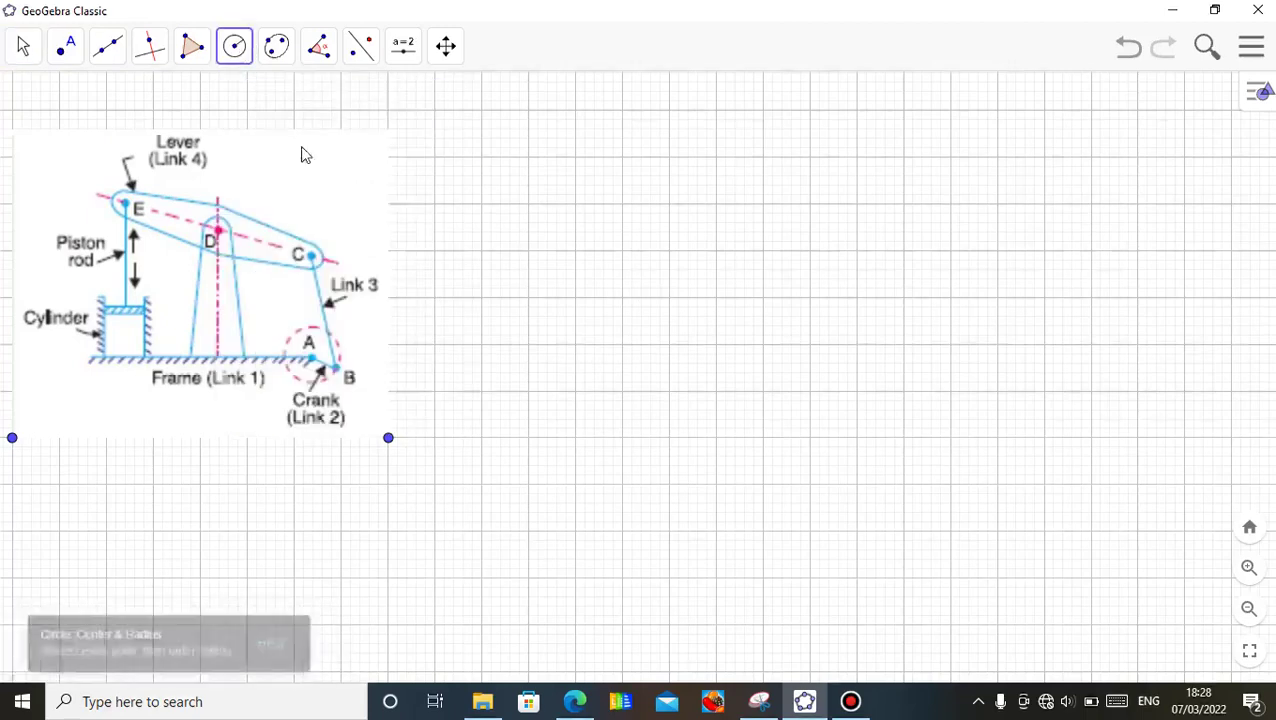
click(904, 438)
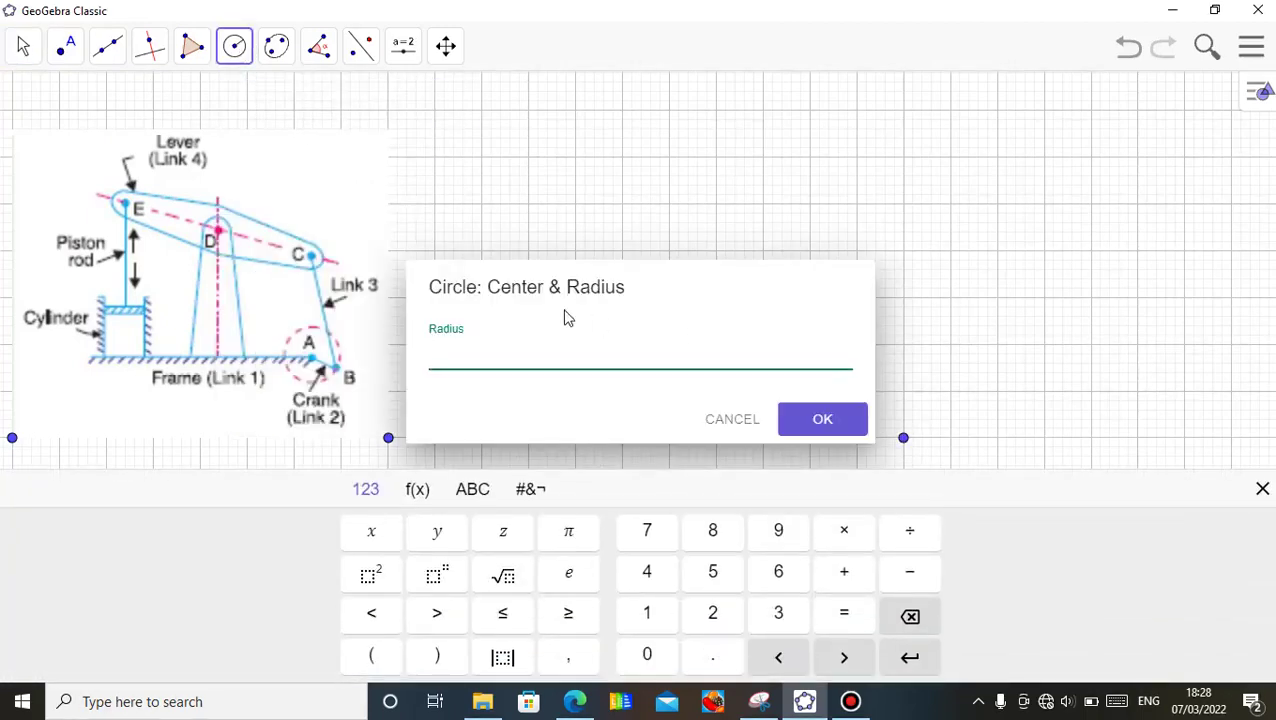
click(715, 618)
click(806, 429)
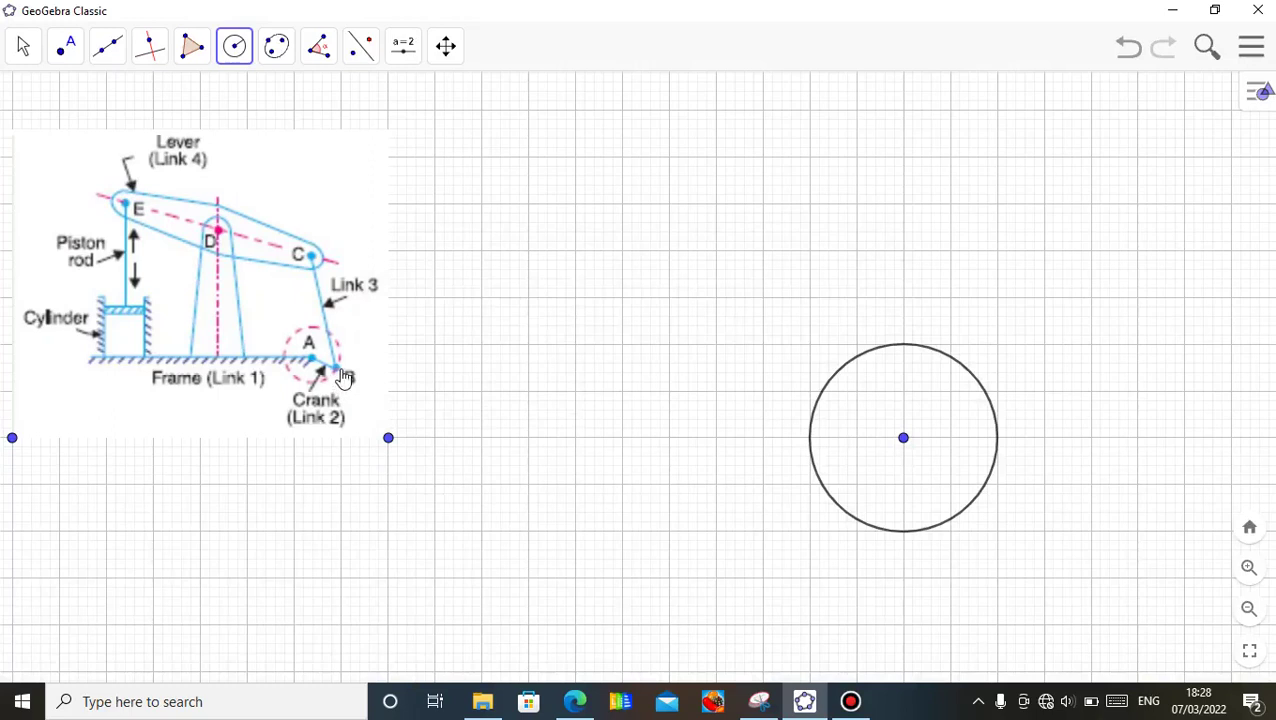
Place a point on the circle, slightly right of its topmost position
click(66, 45)
click(76, 117)
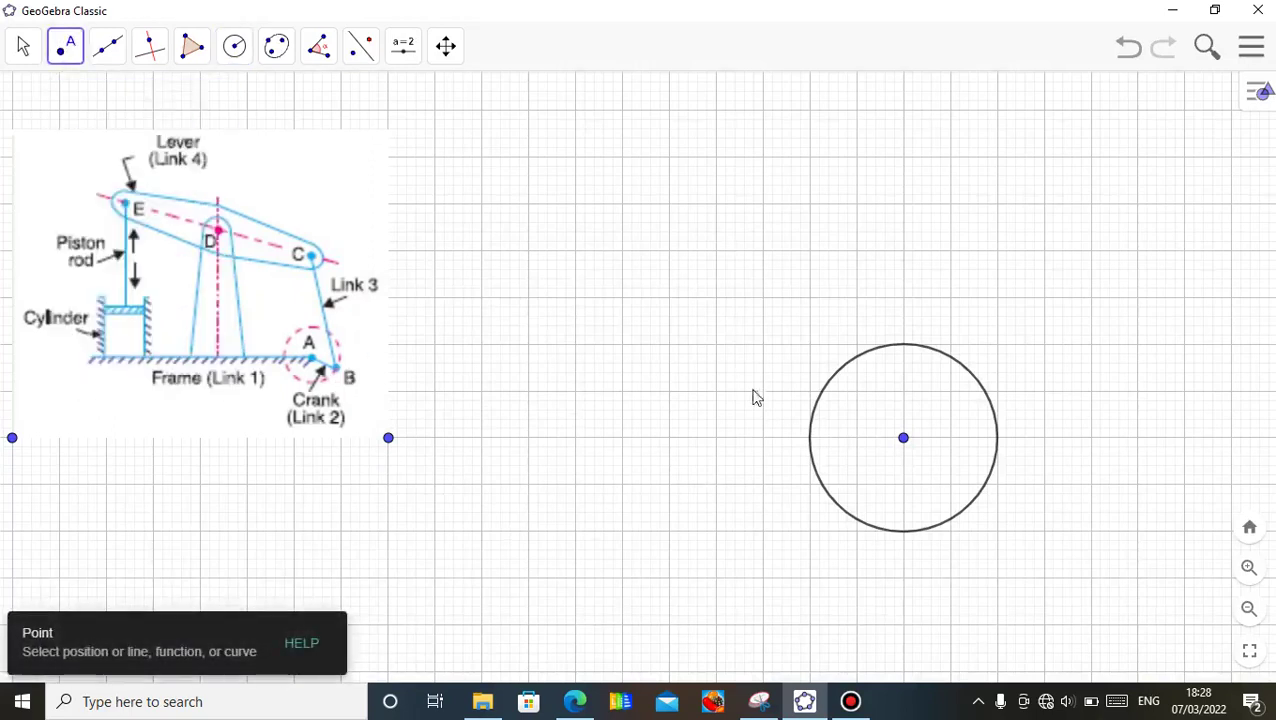
click(929, 349)
Show the label of the circle's center point and rename the point A
click(24, 50)
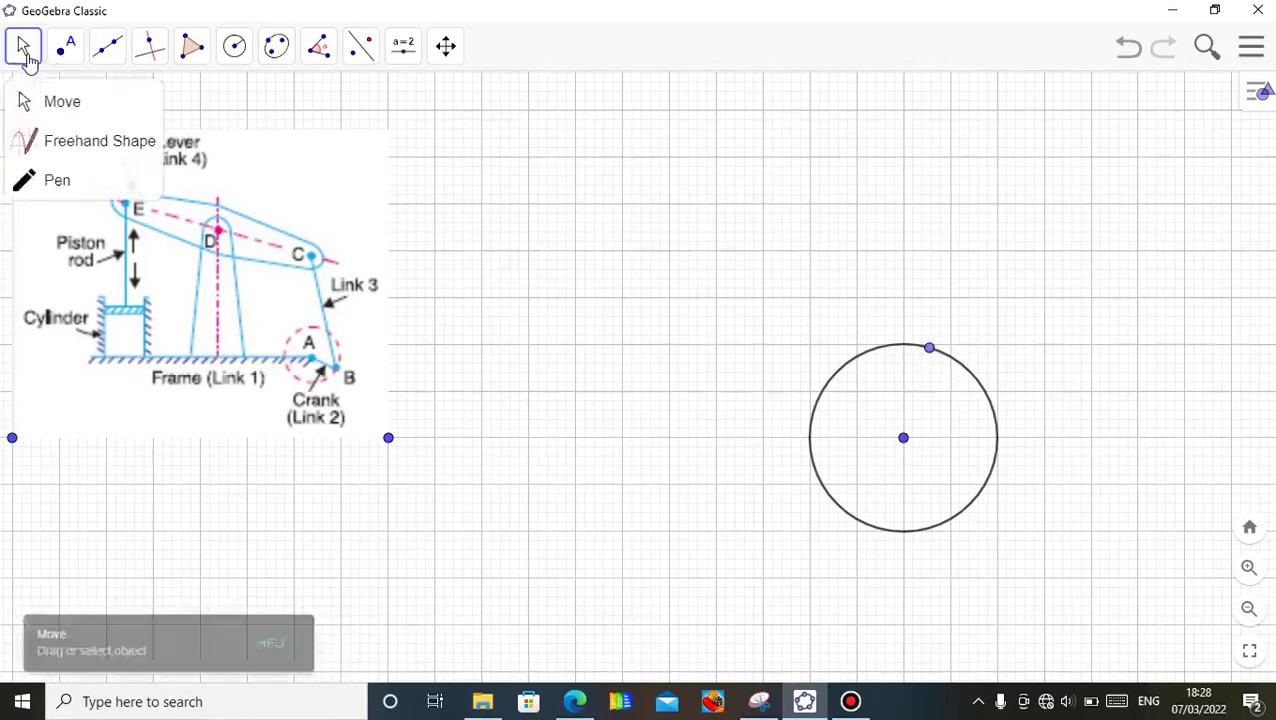
click(904, 440)
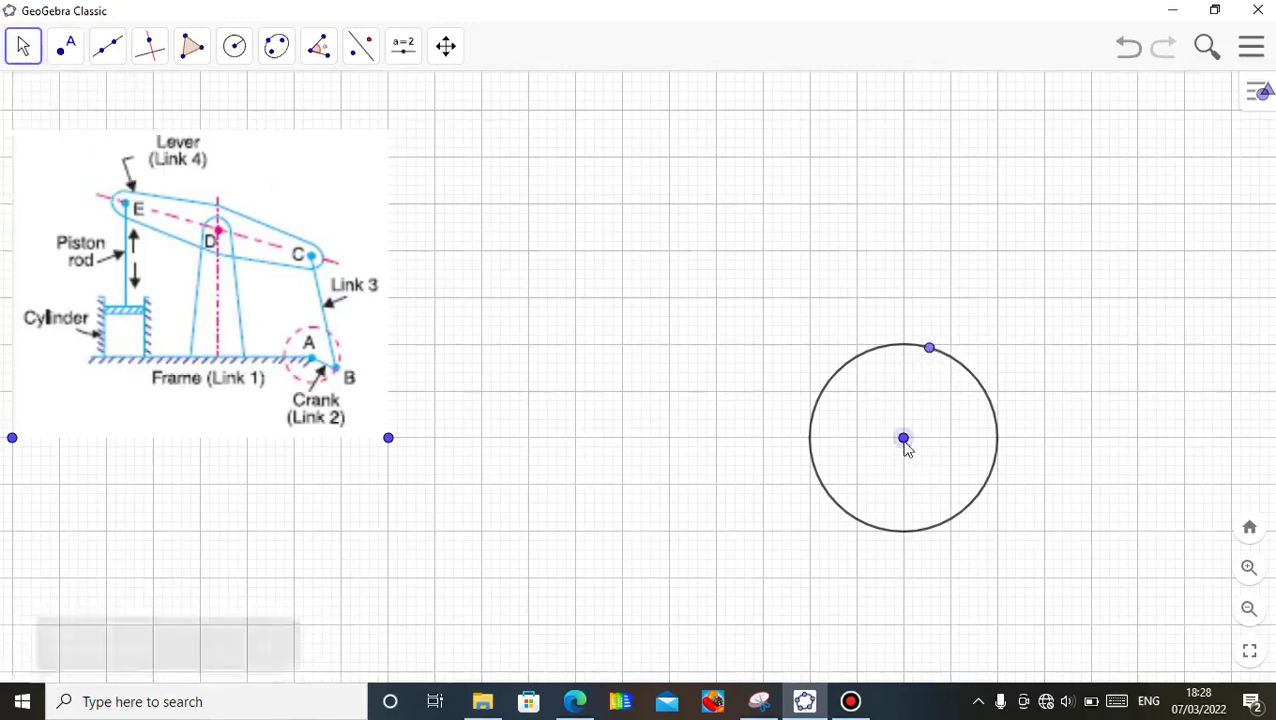
click(1252, 104)
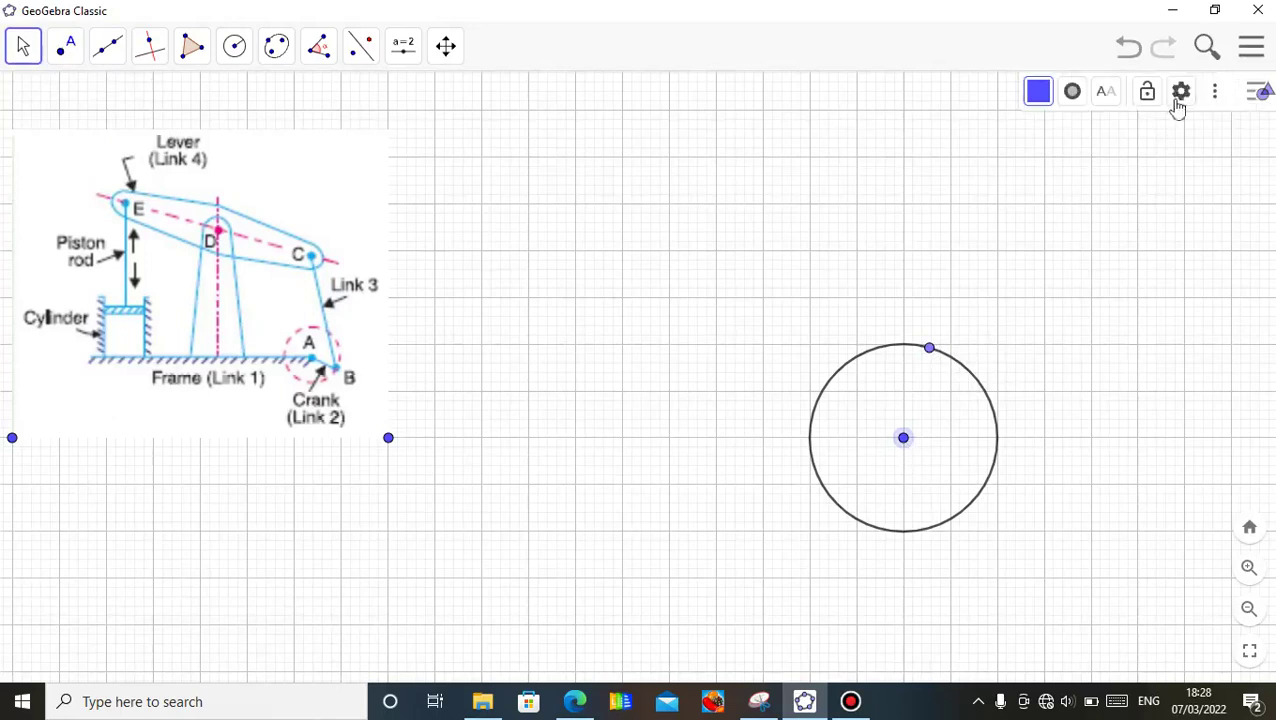
click(1107, 96)
click(1122, 153)
right_click(913, 432)
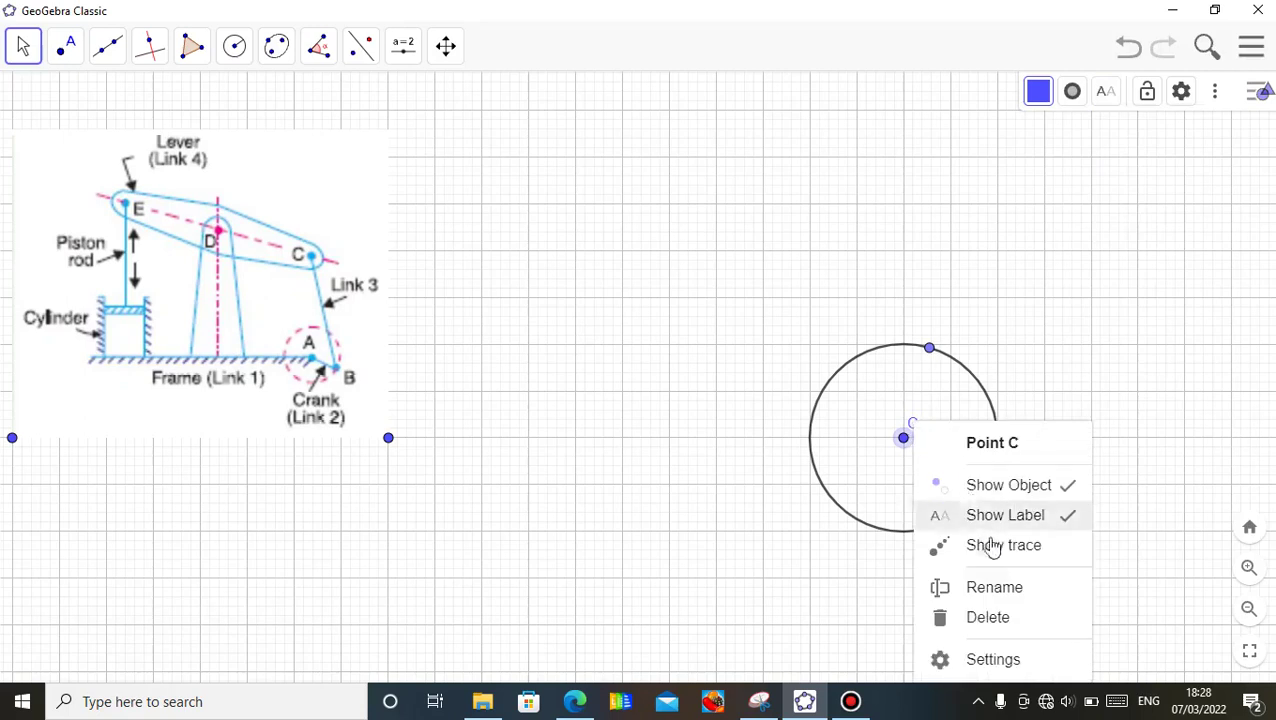
click(994, 588)
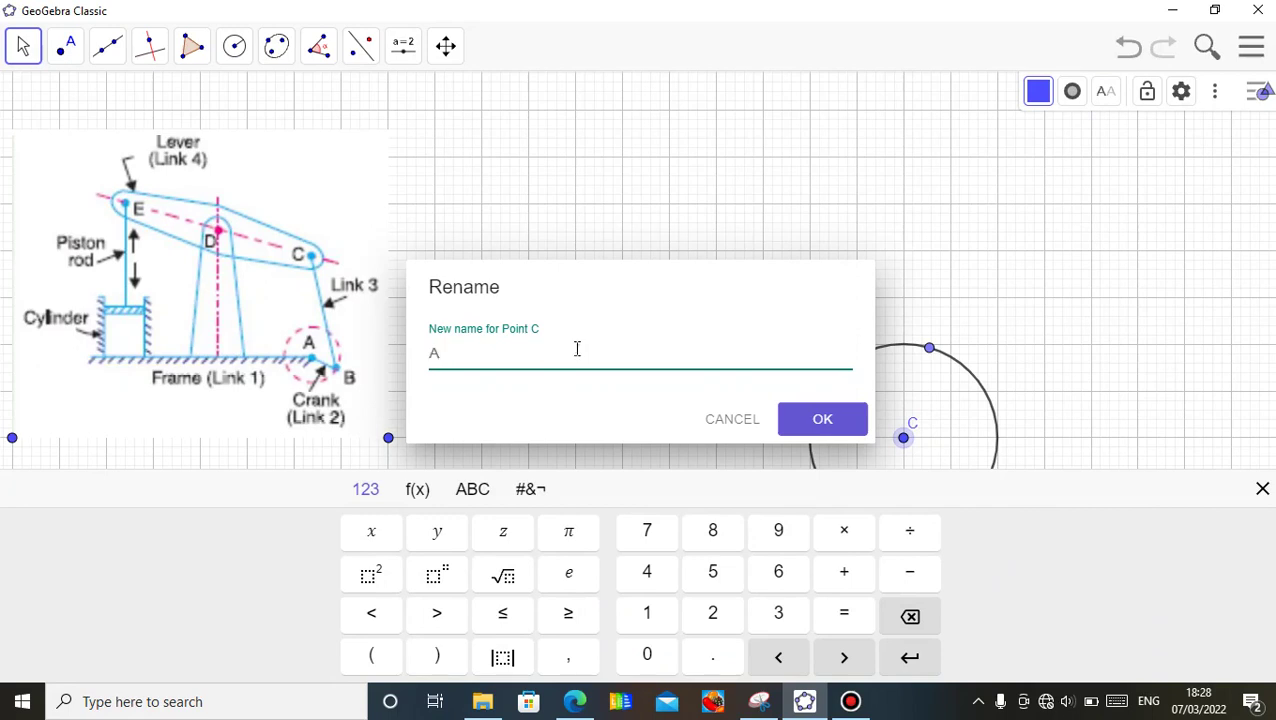
click(793, 422)
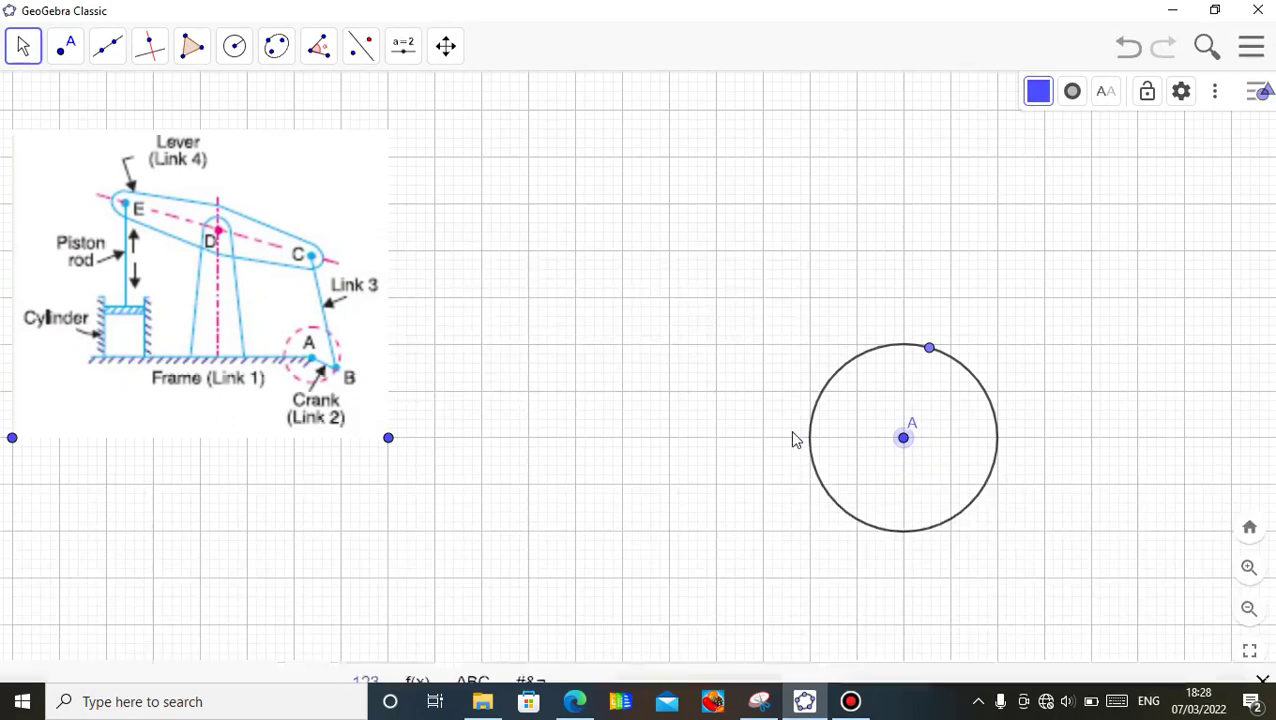
Rename the point on the circle B and slide it slightly left of the circle's top
right_click(929, 349)
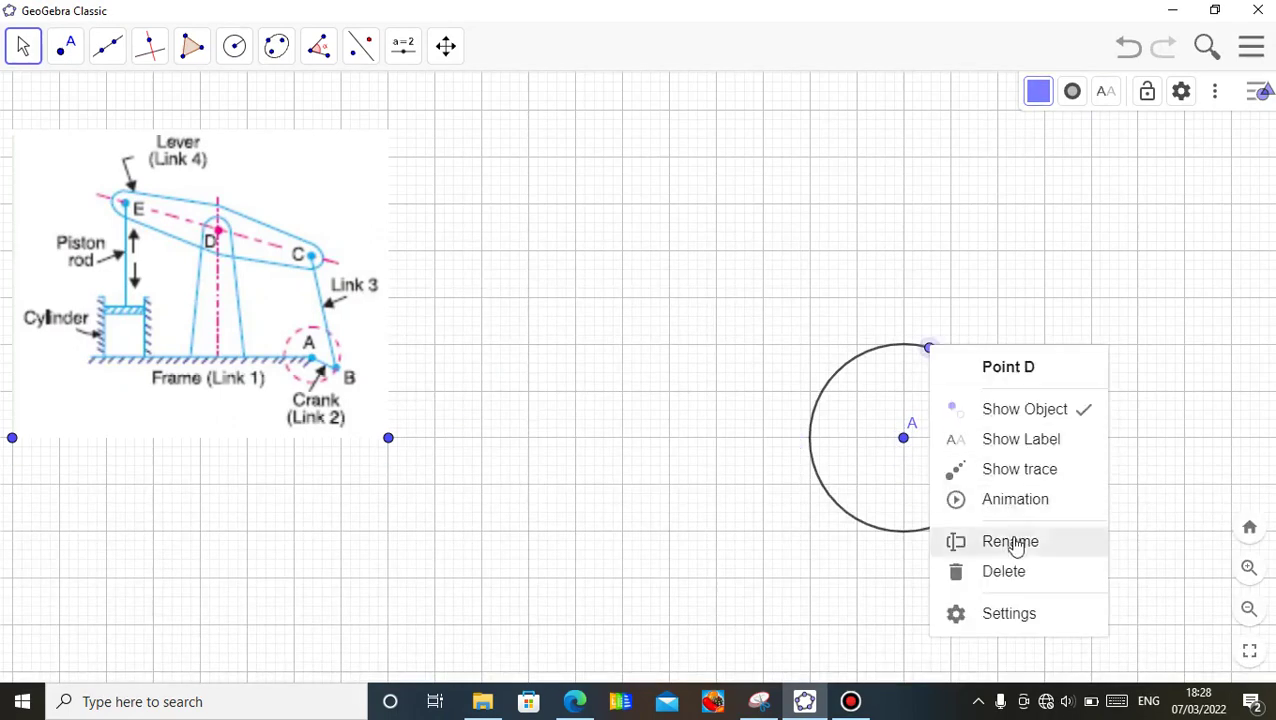
click(1012, 543)
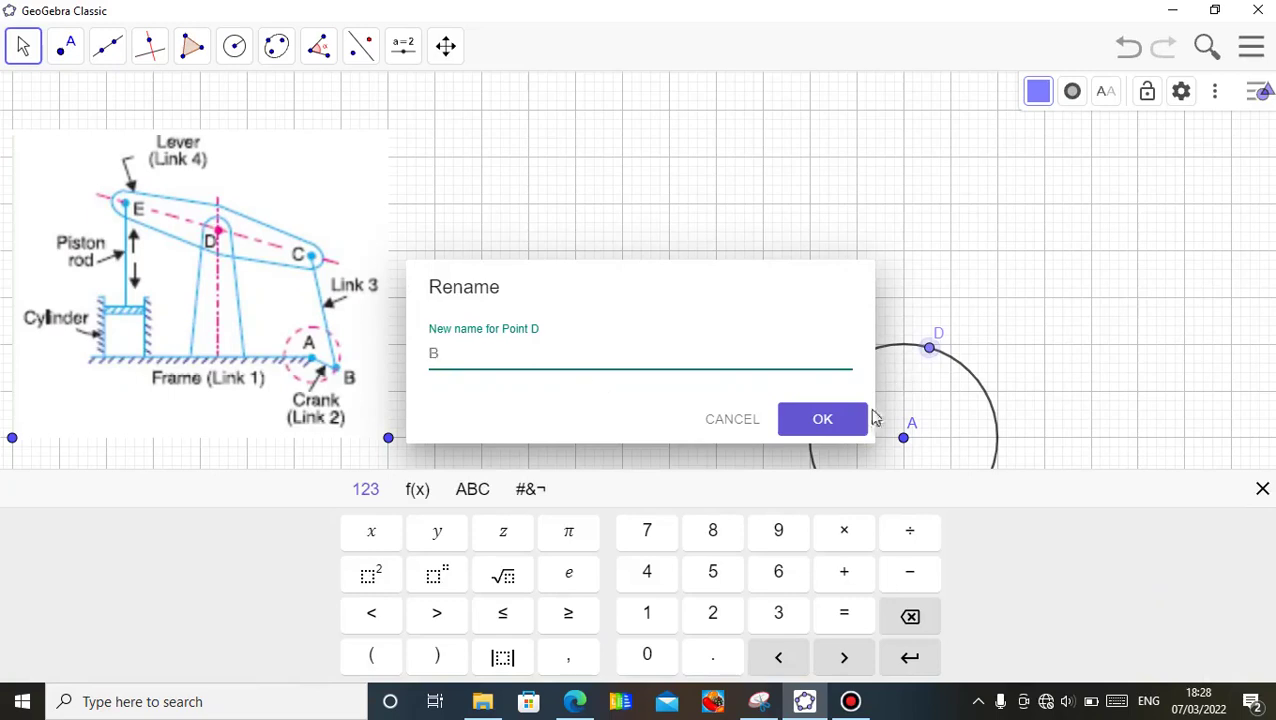
click(829, 422)
drag(928, 355, 887, 347)
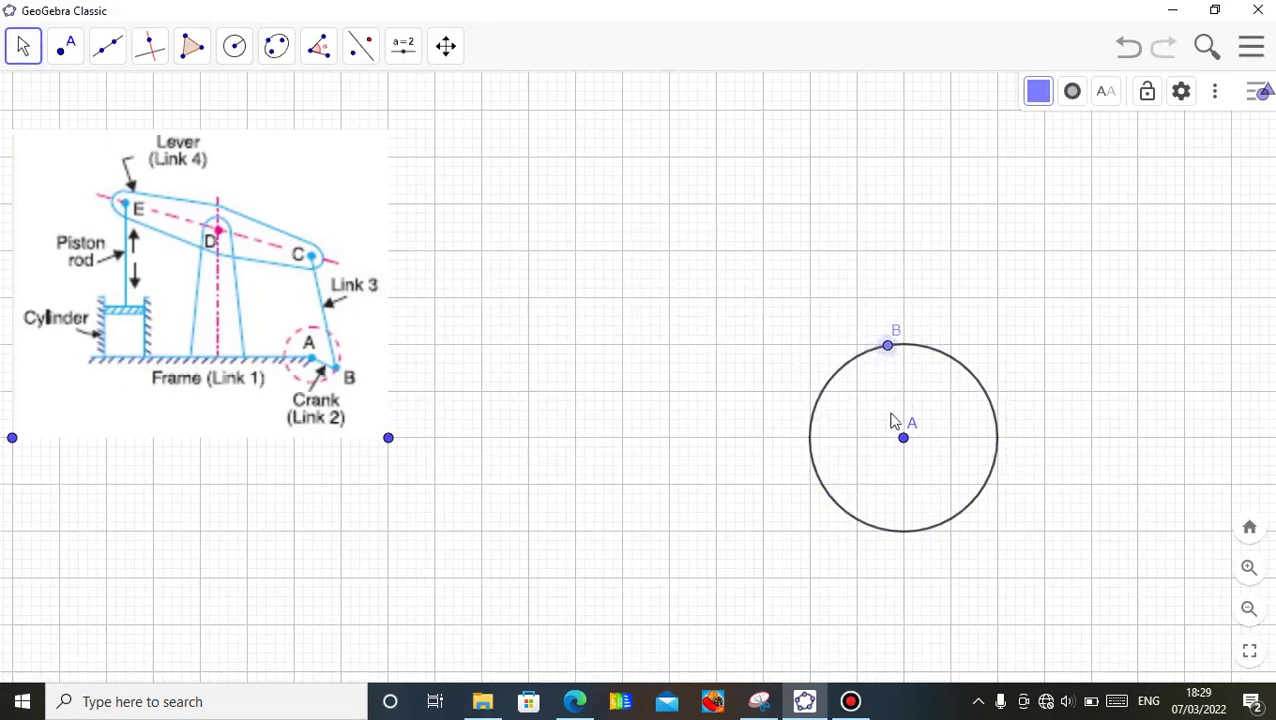
Draw the crank as a segment from center point A to point B
click(107, 45)
click(142, 137)
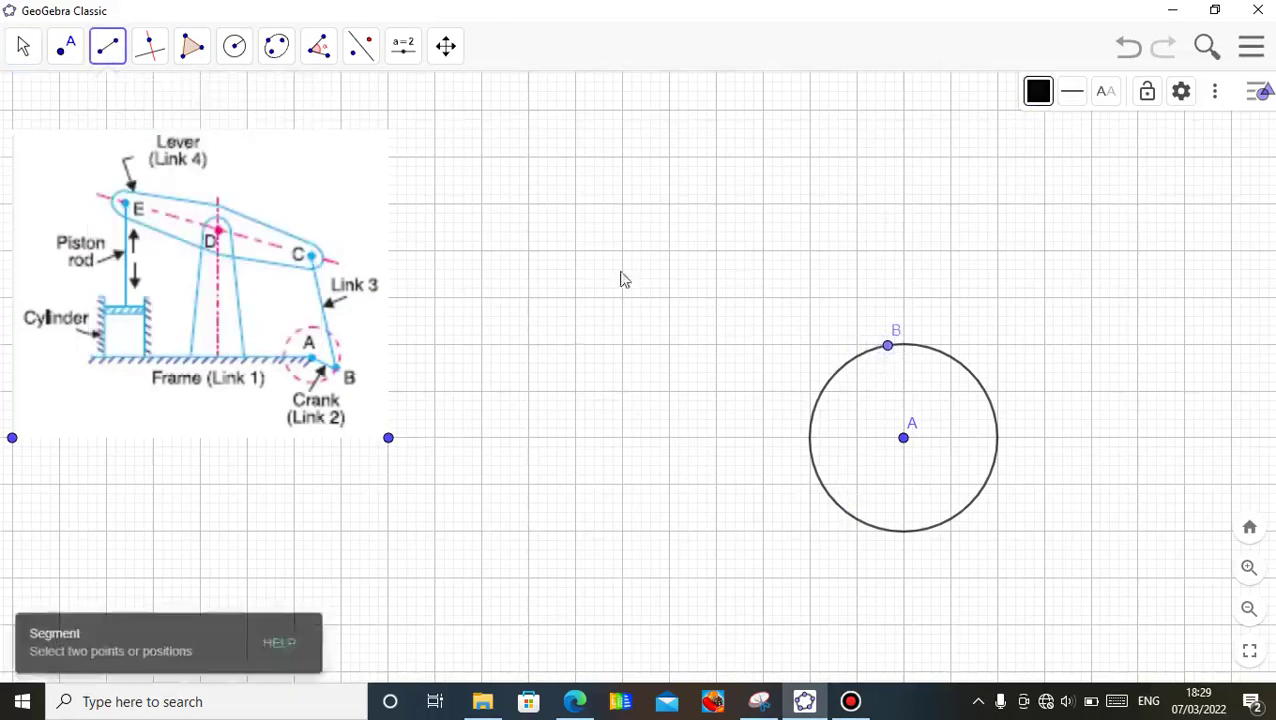
click(904, 440)
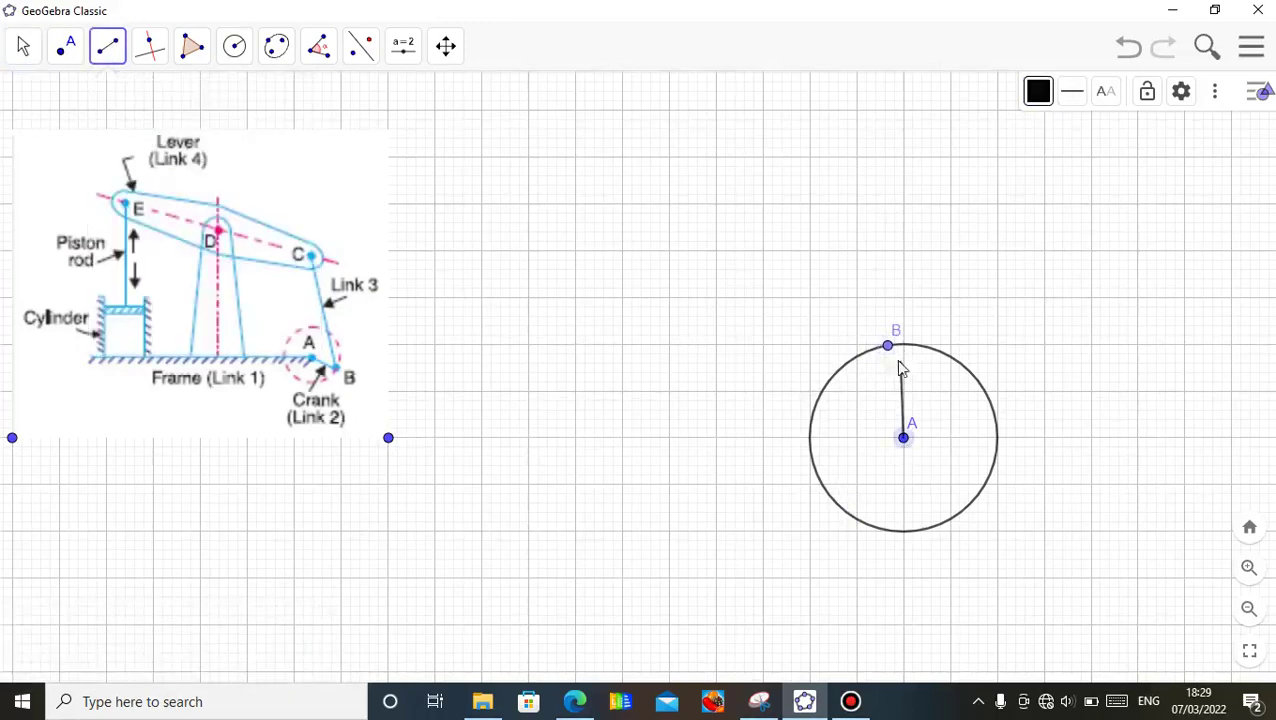
click(888, 348)
Move label A to the lower right of its point and slide point B to the upper-right part of the circle
click(23, 52)
click(40, 103)
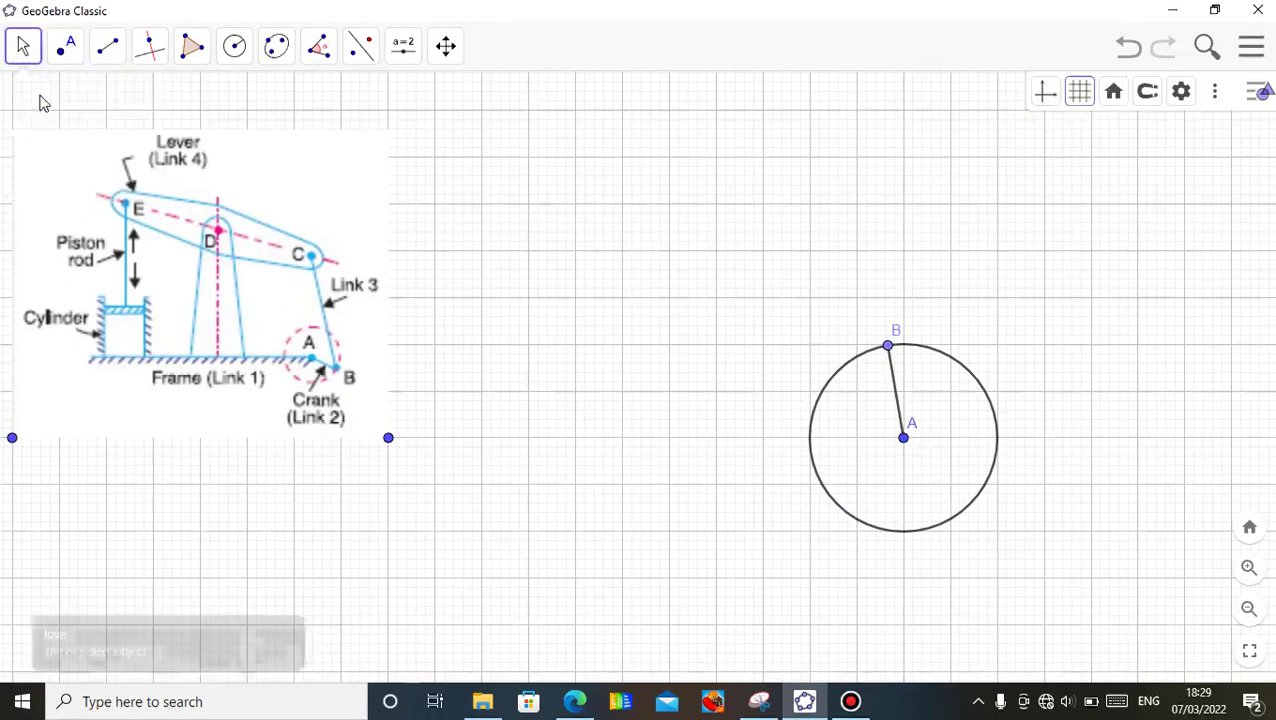
drag(889, 352, 900, 273)
drag(911, 427, 926, 455)
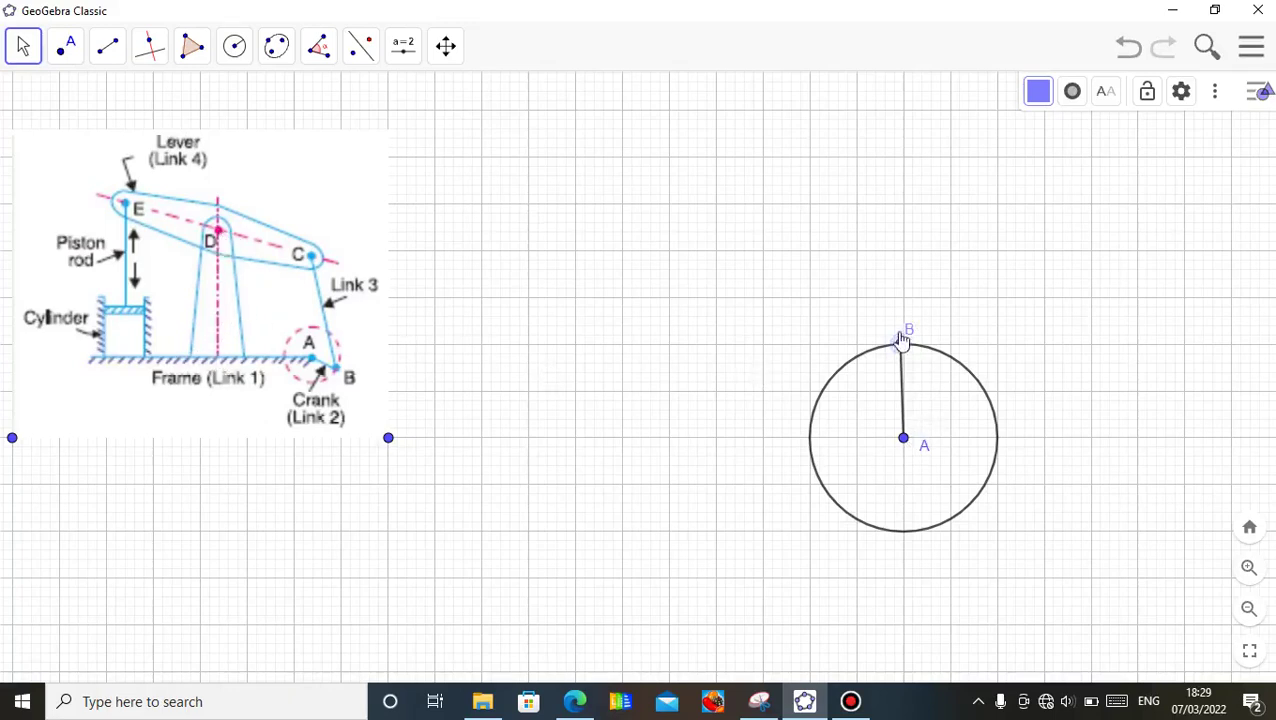
drag(900, 344, 977, 380)
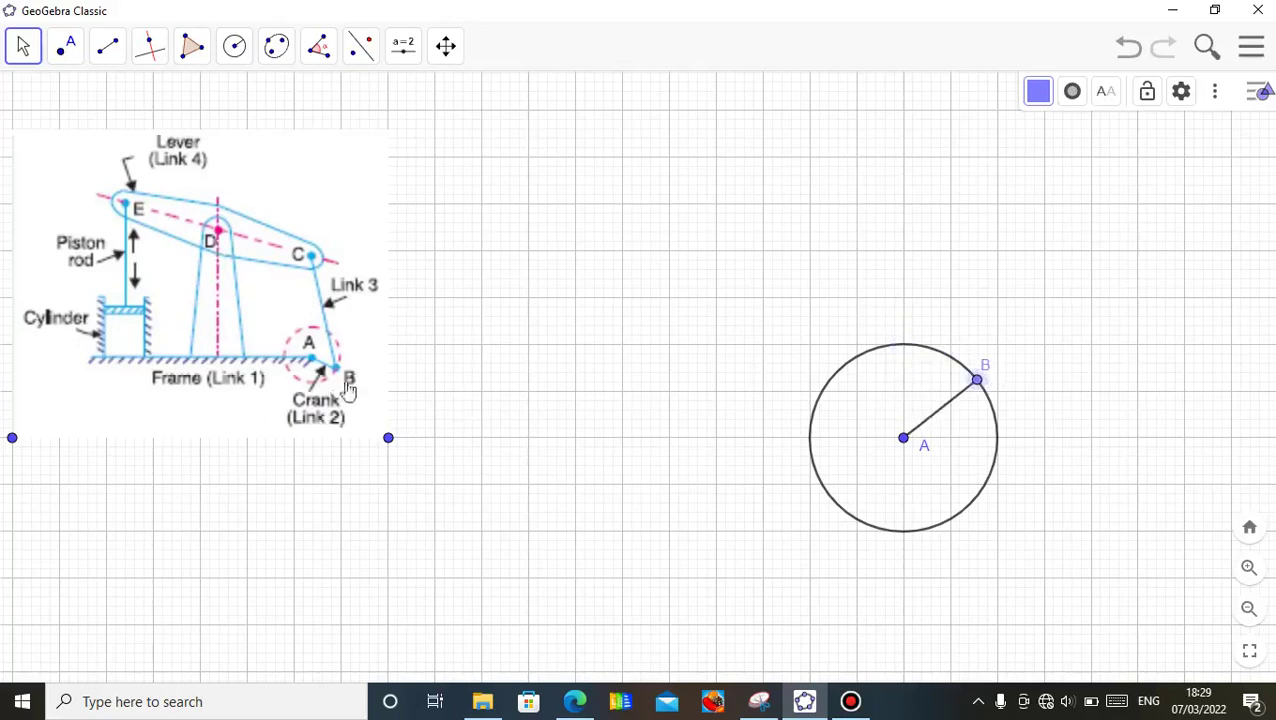
Draw a horizontal frame segment from point A nine grid squares to the left
click(115, 50)
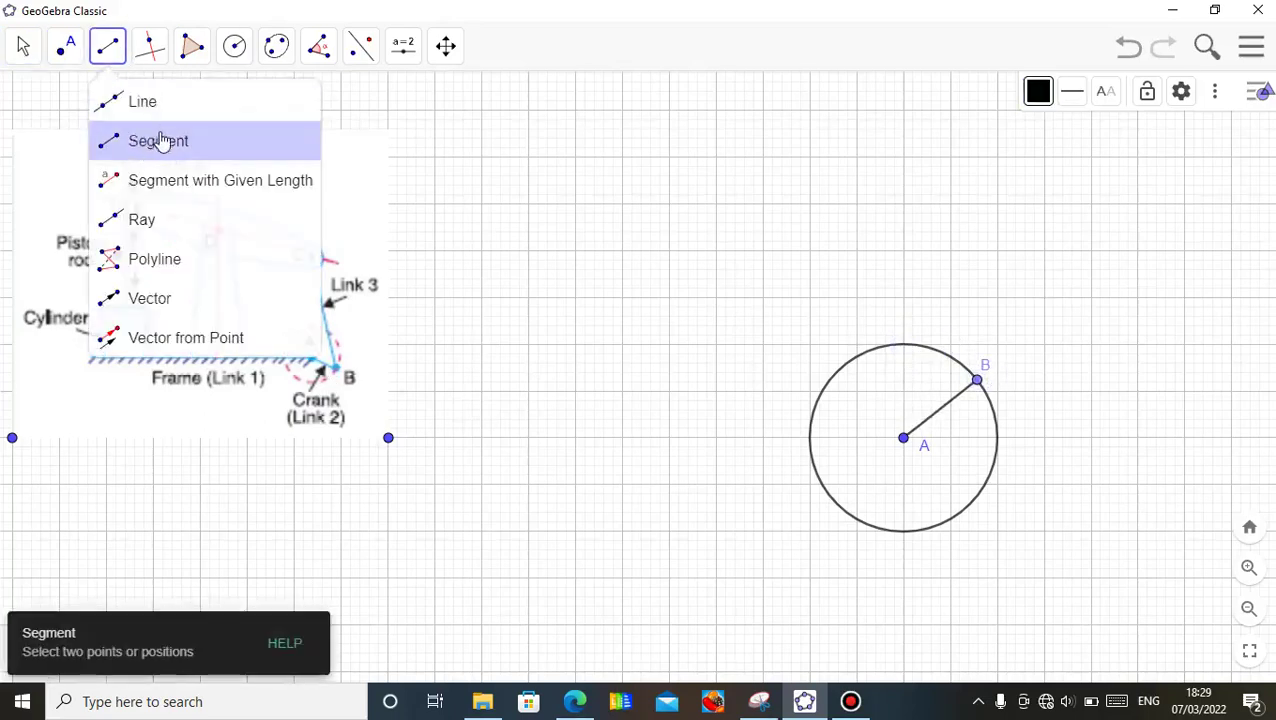
click(162, 141)
click(906, 440)
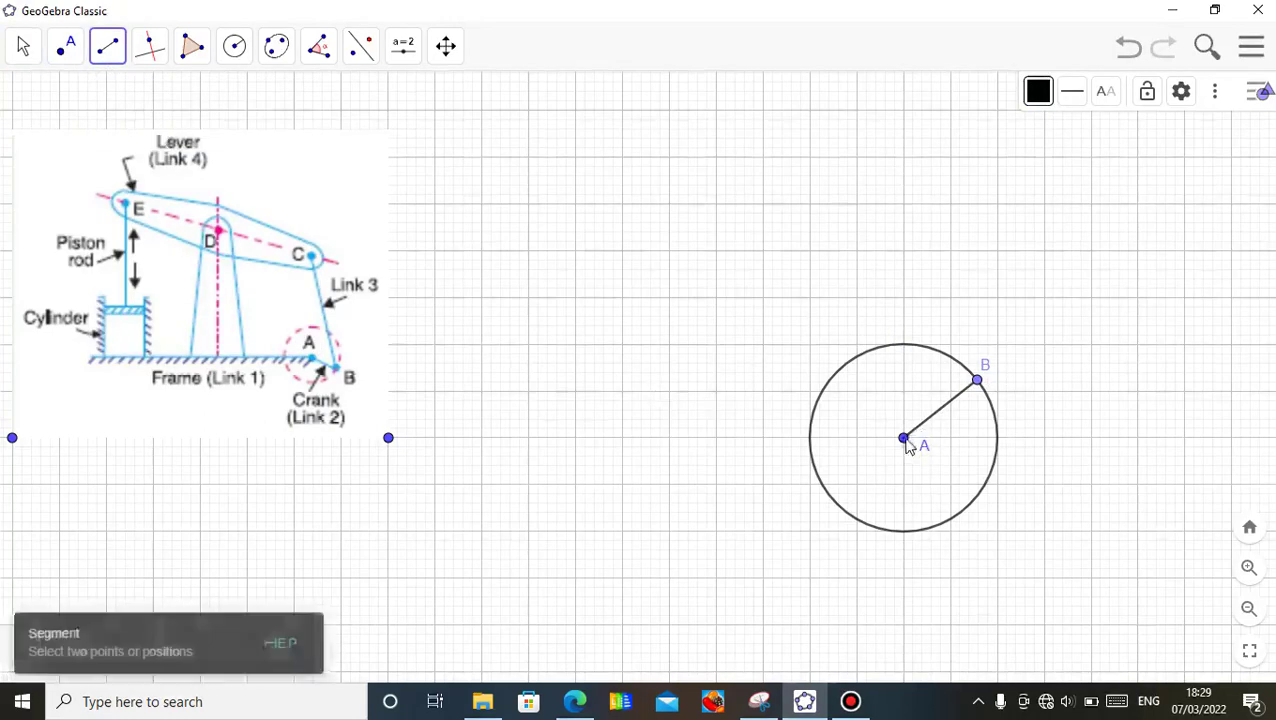
click(482, 438)
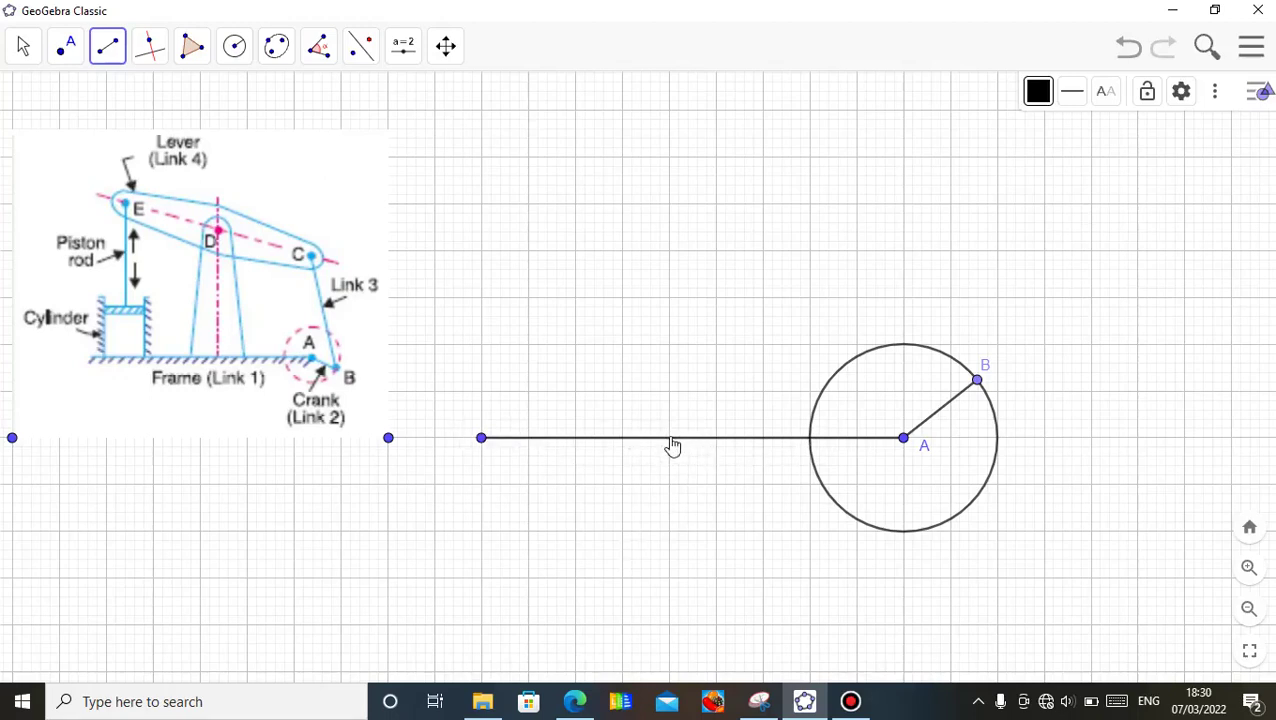
click(481, 438)
click(442, 438)
click(1128, 46)
Extend the free end of the horizontal frame segment one more grid square to the left
click(22, 46)
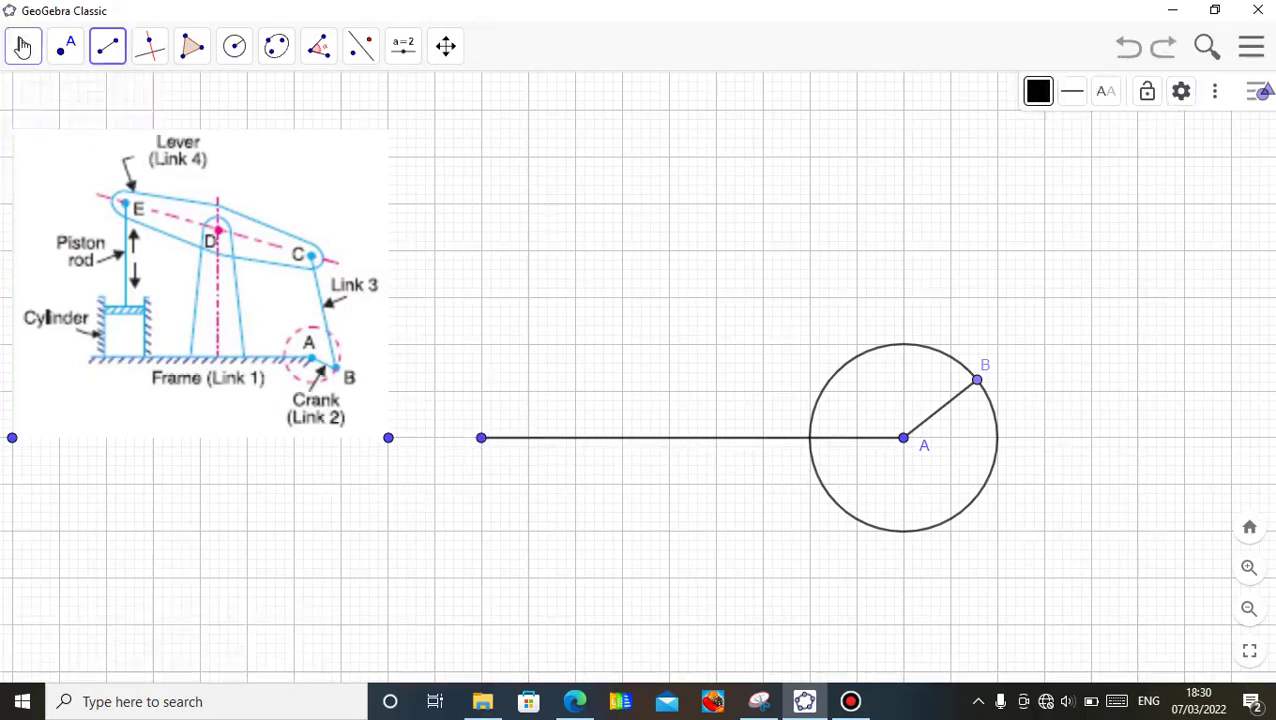
drag(484, 440, 434, 438)
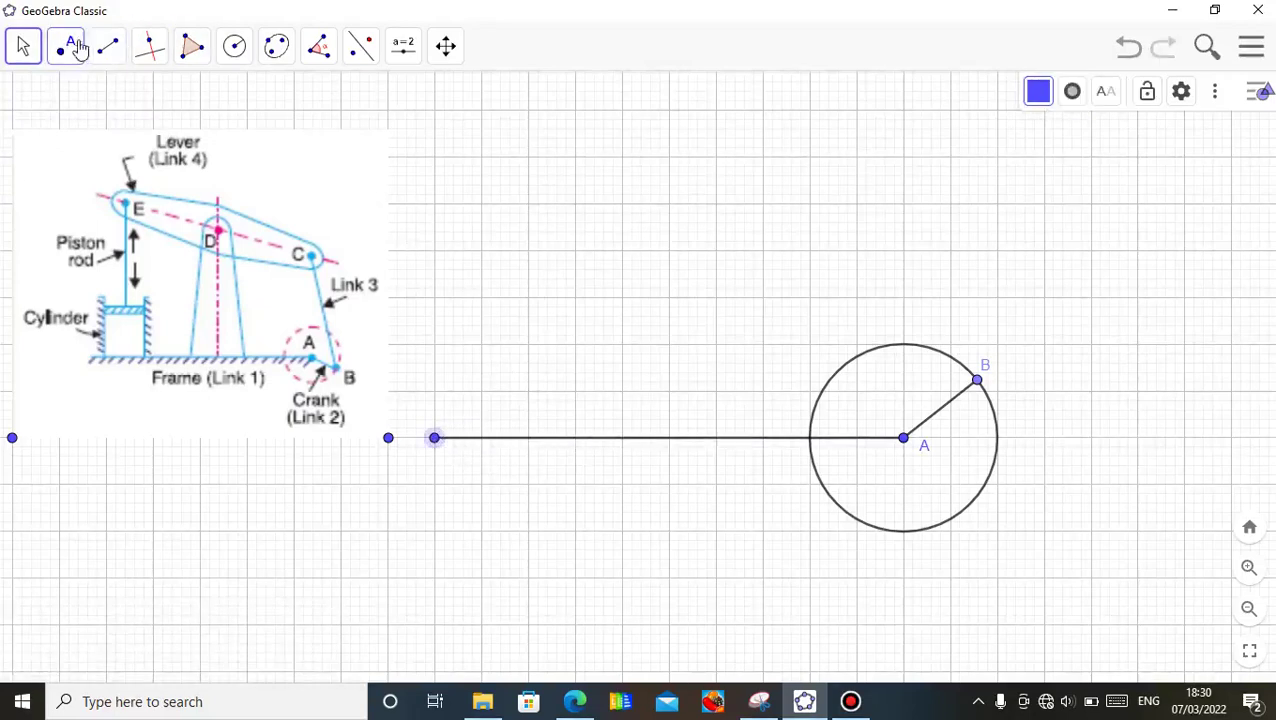
Draw a vertical segment from the middle of the horizontal frame segment five grid squares upward
click(108, 46)
click(130, 101)
click(150, 141)
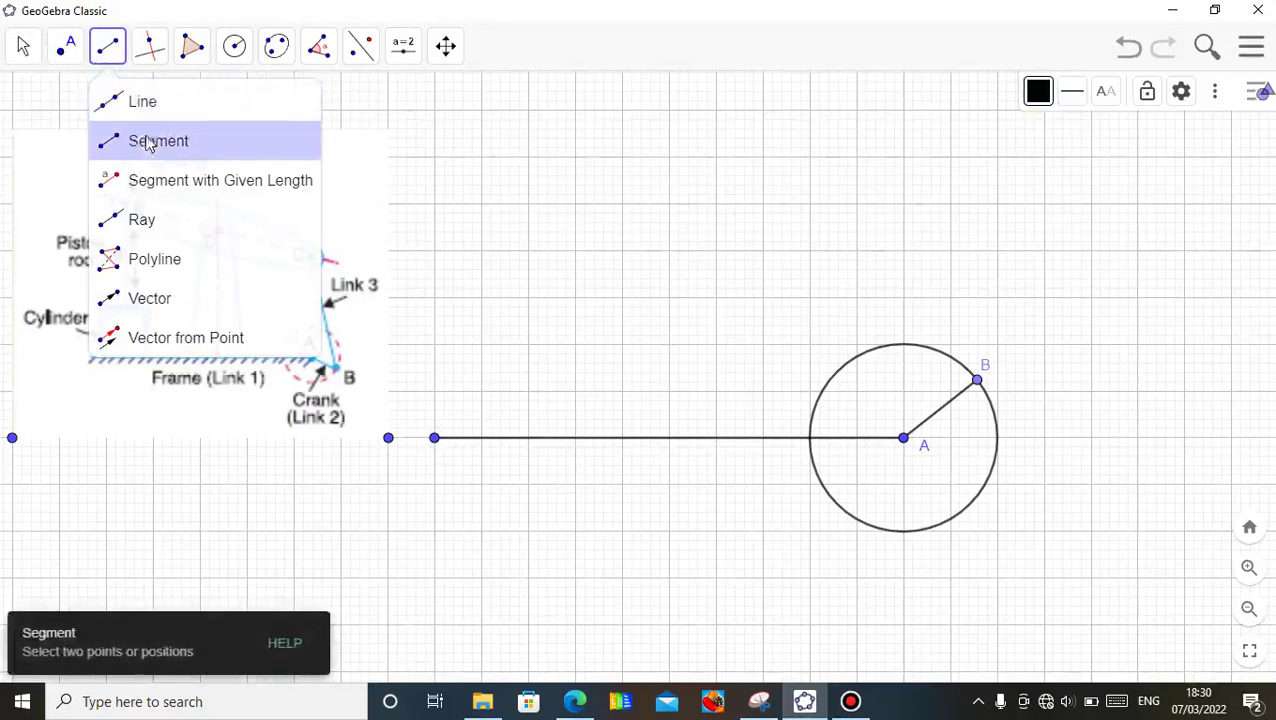
click(670, 439)
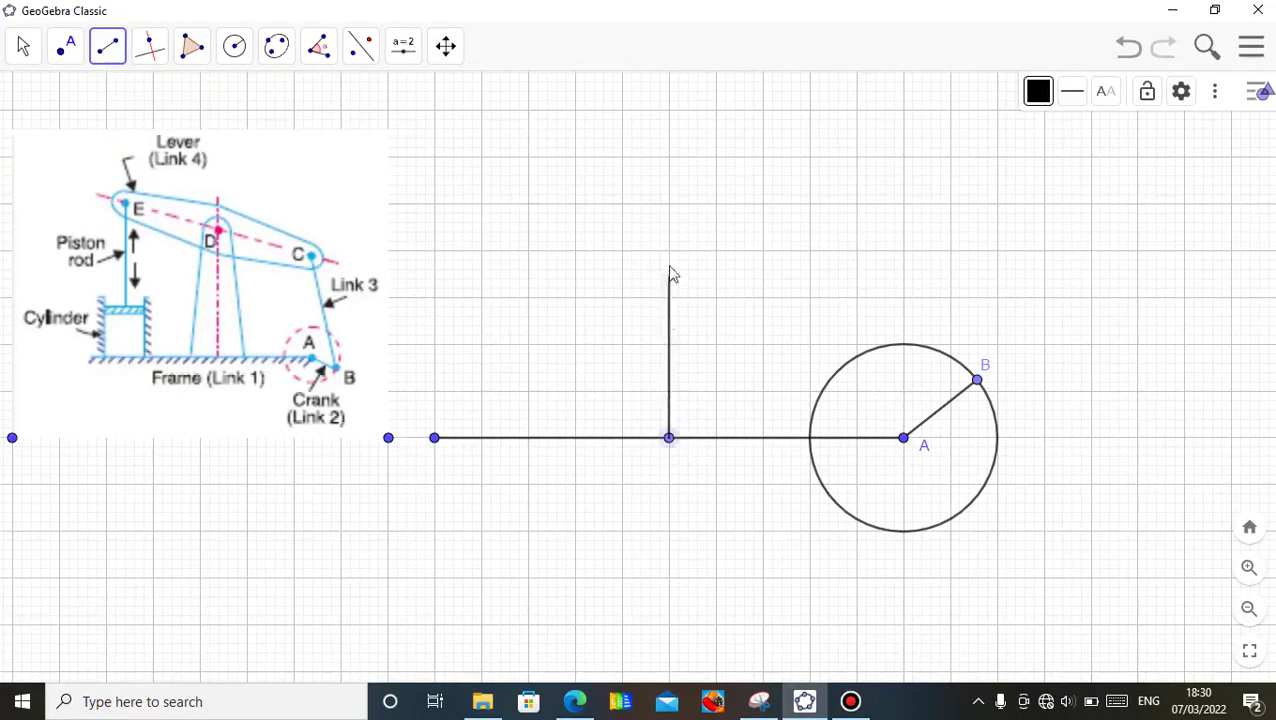
click(670, 205)
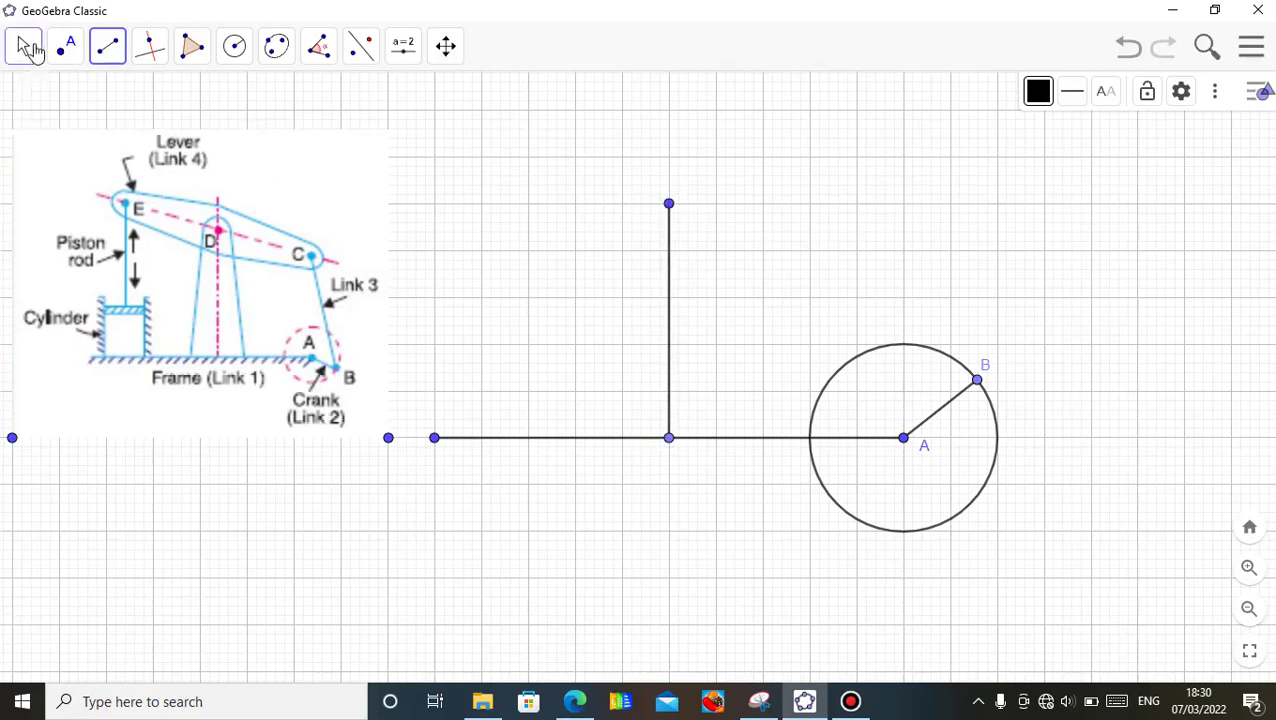
Rename the point at the upper end of the vertical segment as D
click(24, 48)
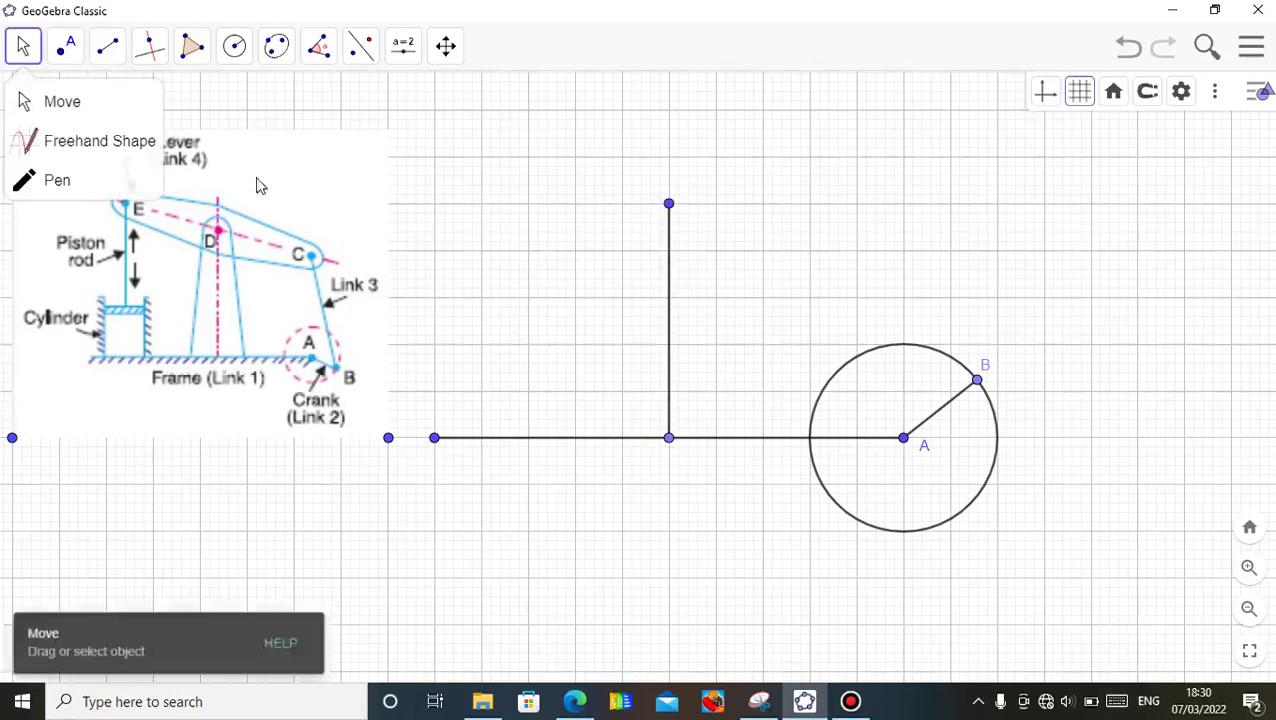
right_click(669, 205)
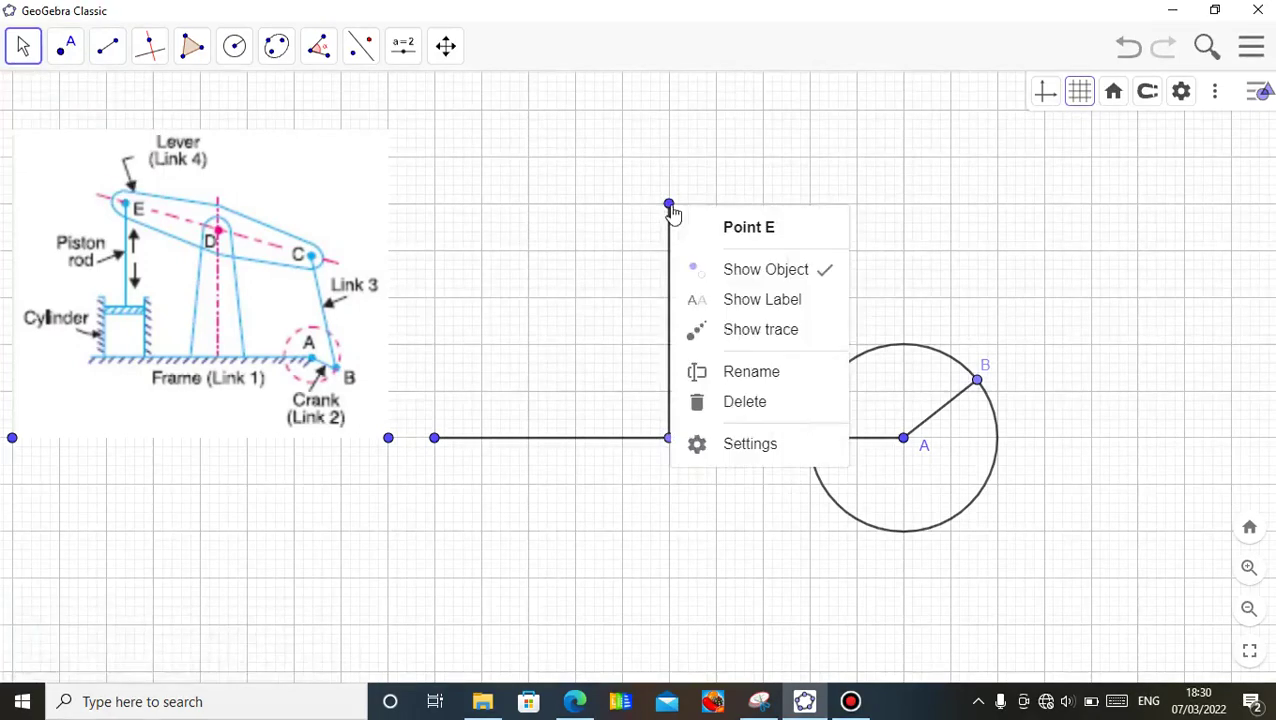
click(748, 370)
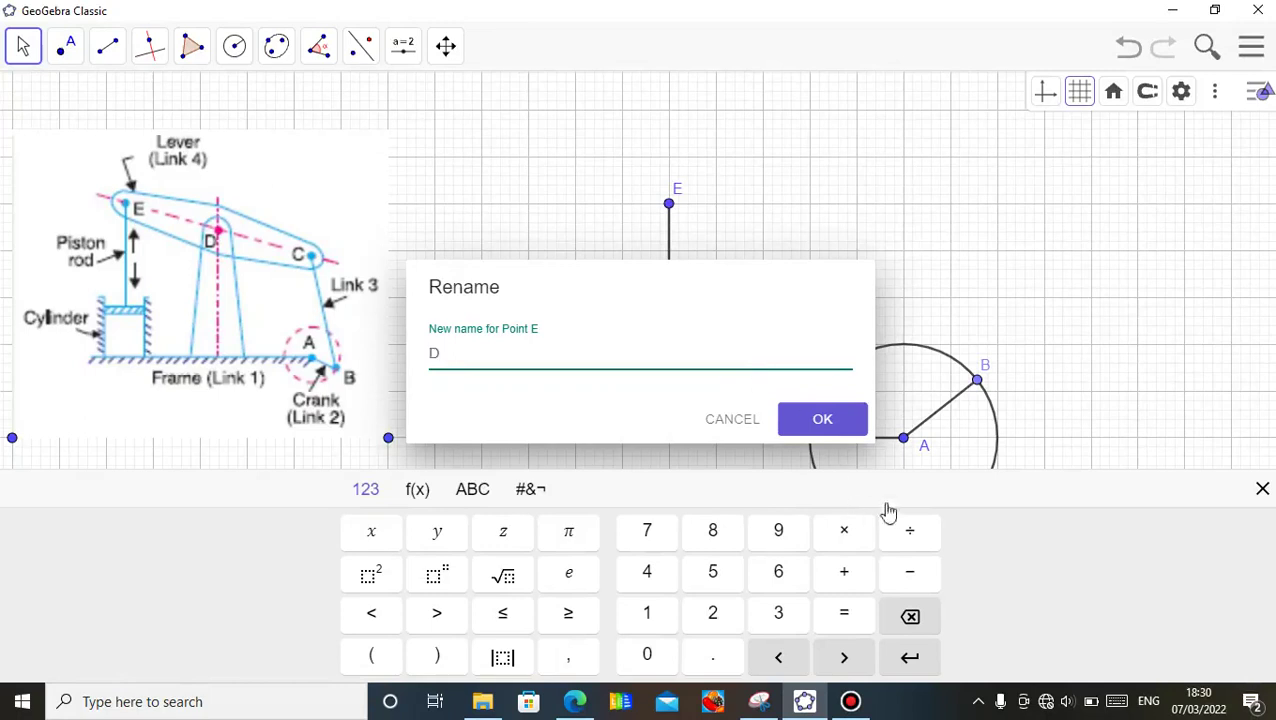
text(D)
click(834, 419)
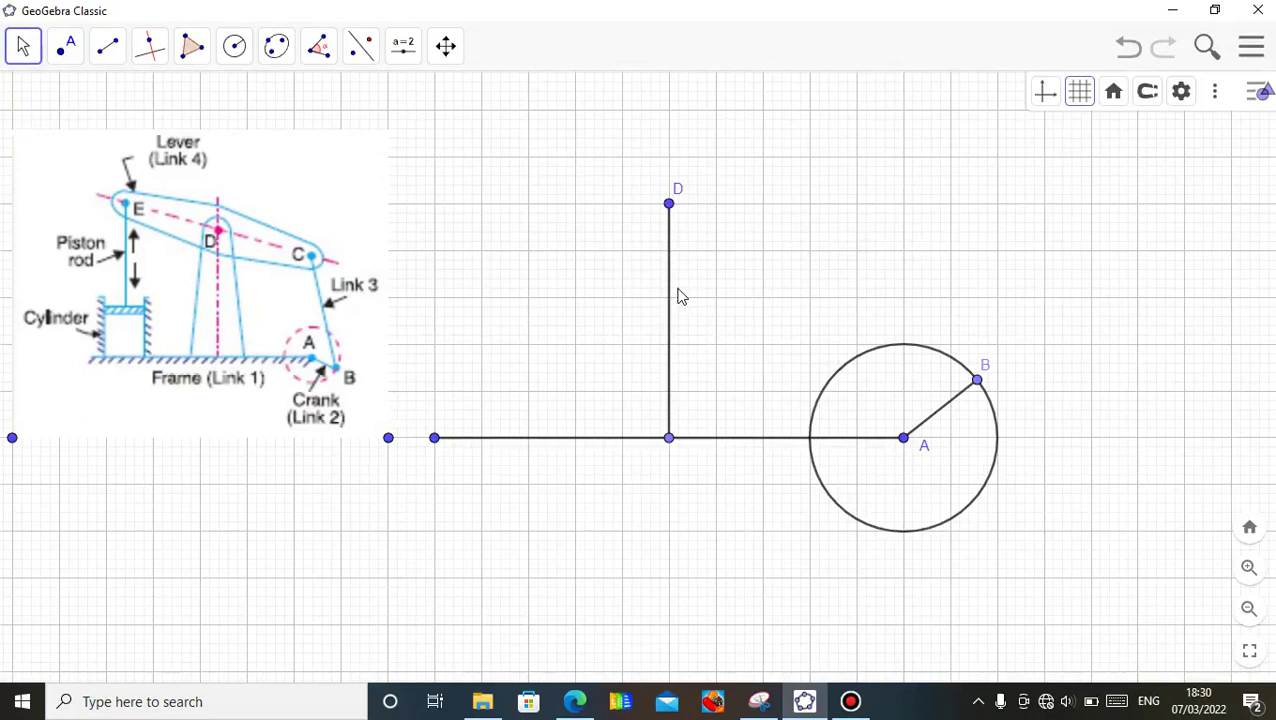
click(234, 47)
click(276, 156)
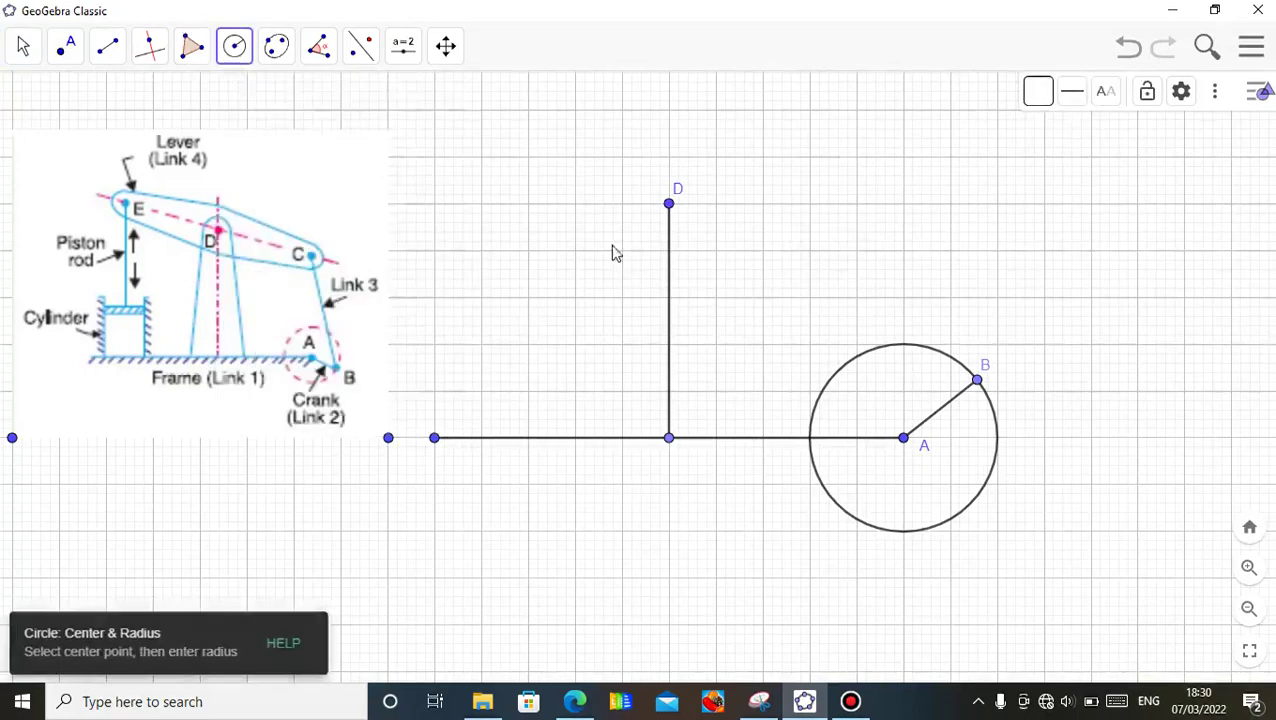
click(670, 205)
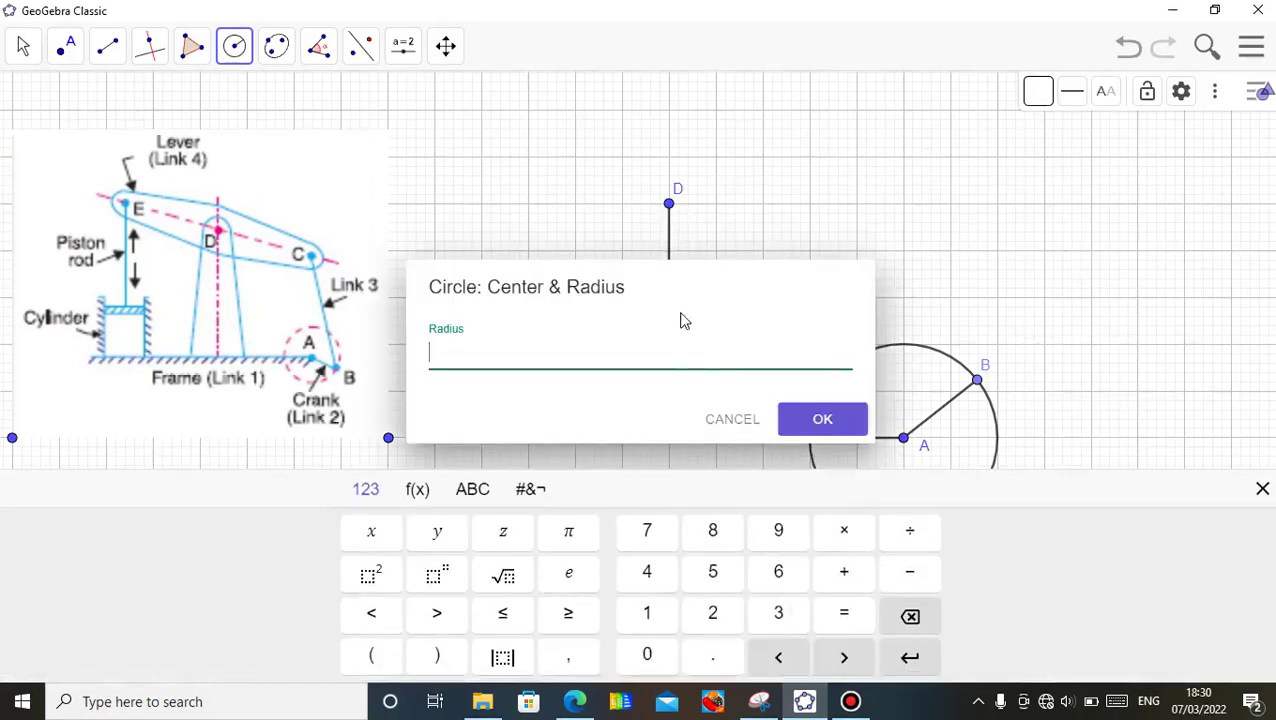
click(735, 419)
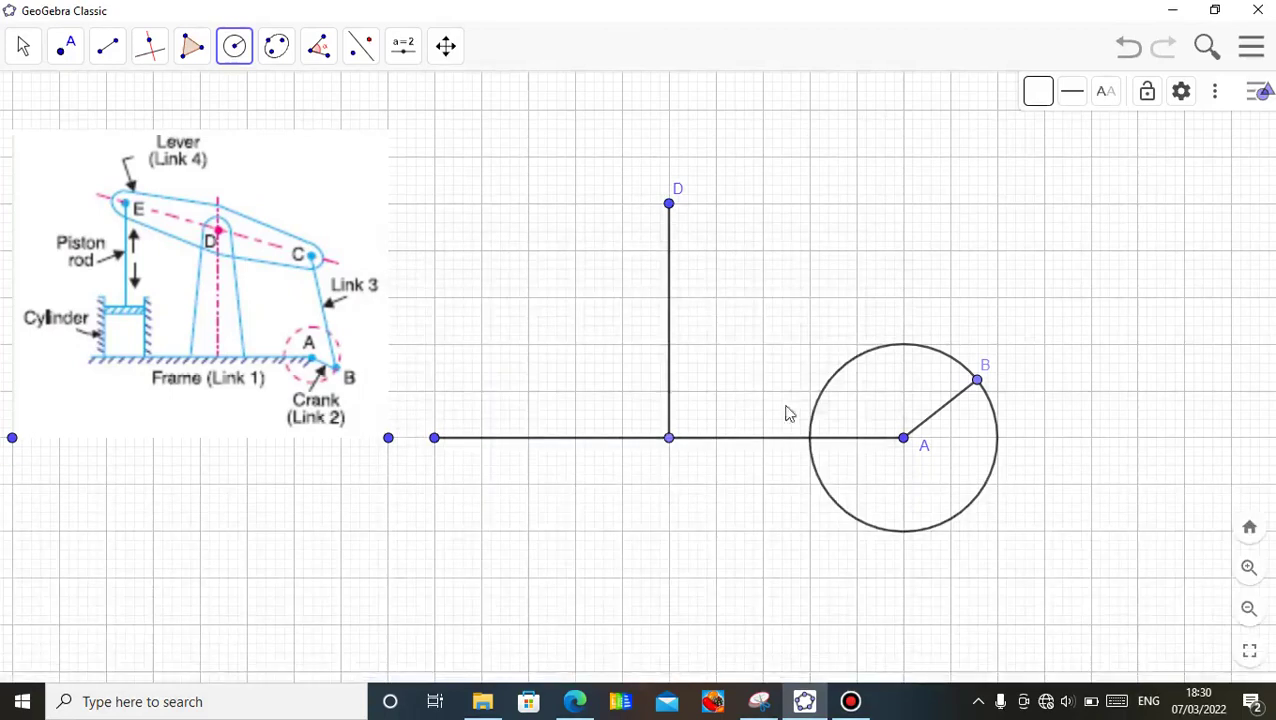
Try a circle of radius 7 centred on point B and undo it
click(977, 381)
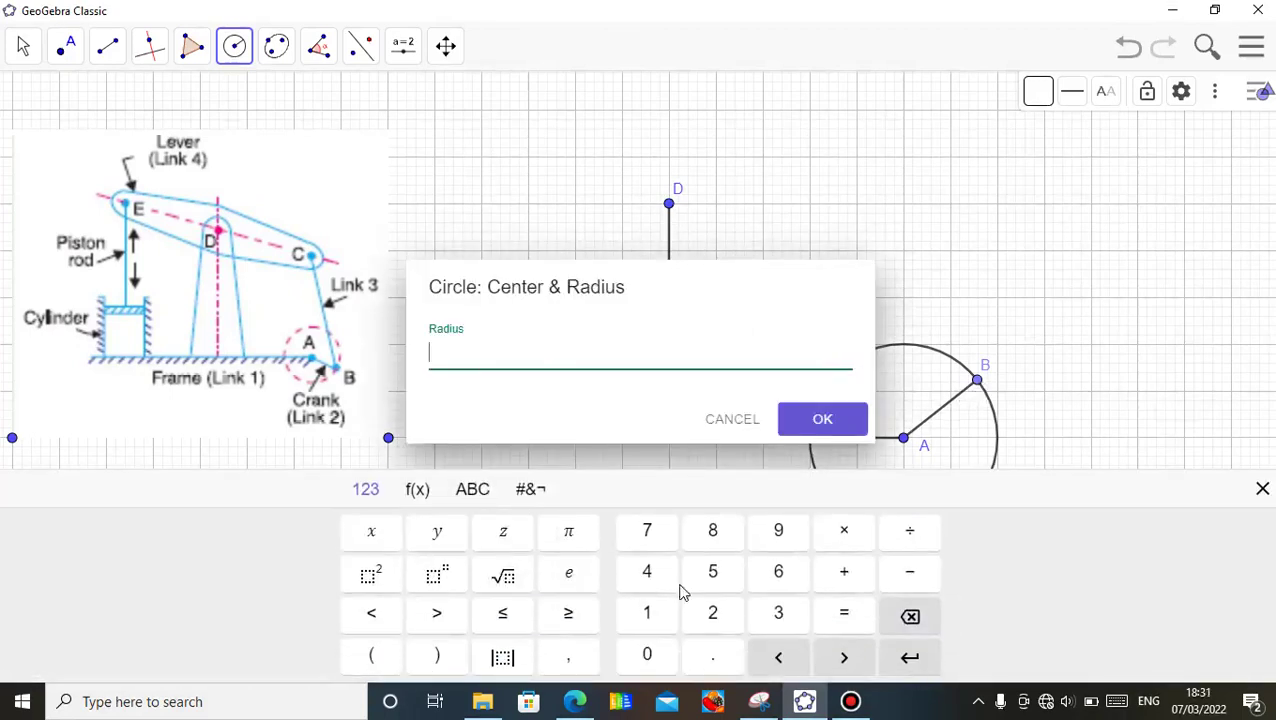
click(660, 545)
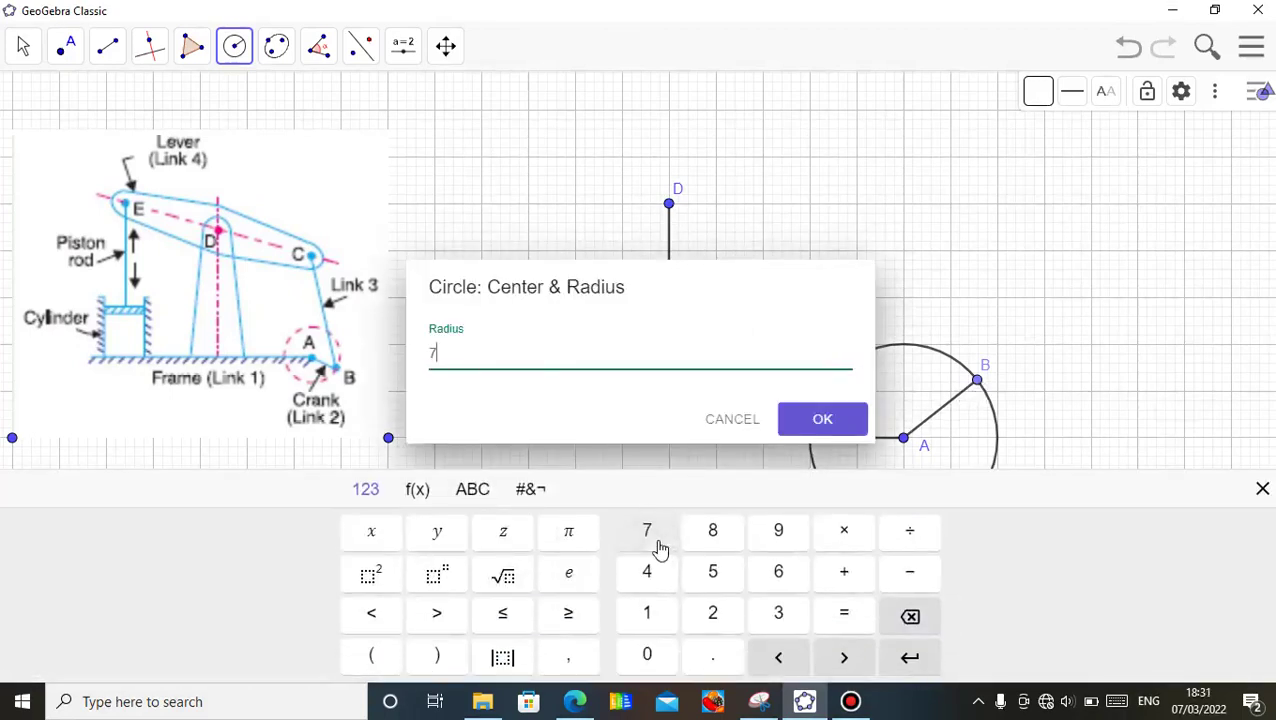
click(820, 432)
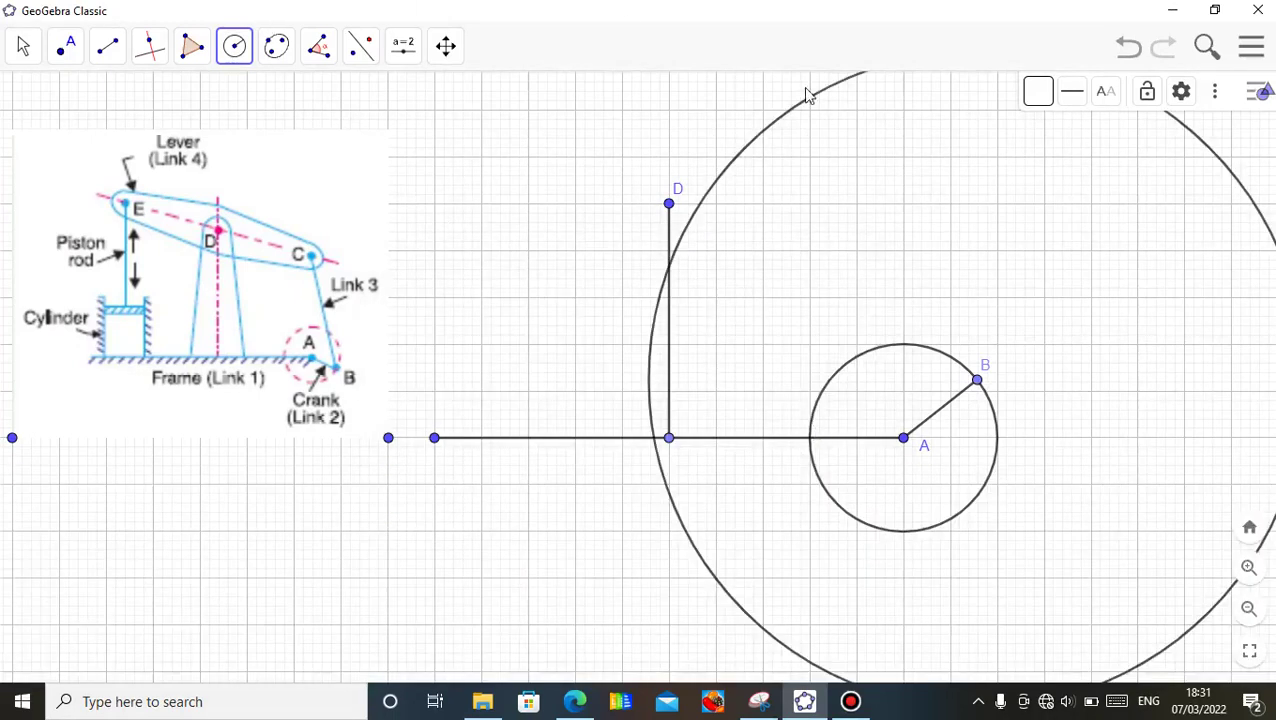
click(1130, 48)
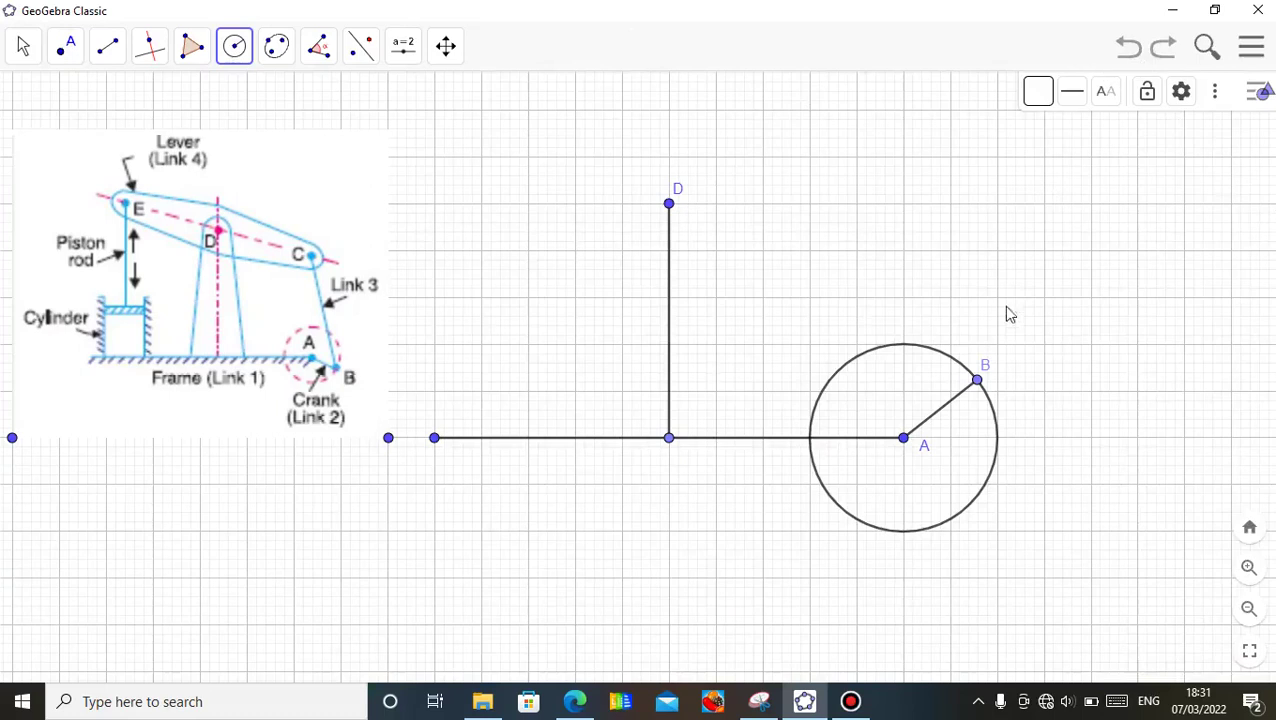
Draw a circle of radius 5 centred on point B
click(977, 382)
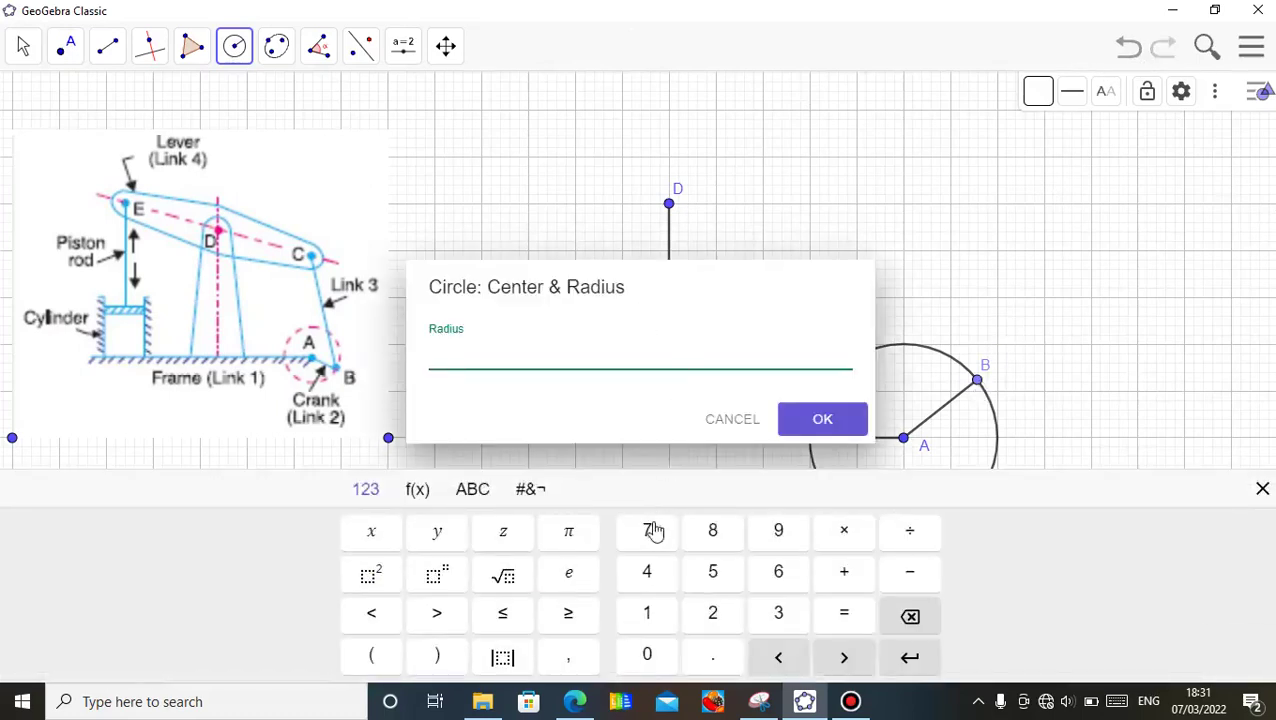
click(712, 571)
click(822, 424)
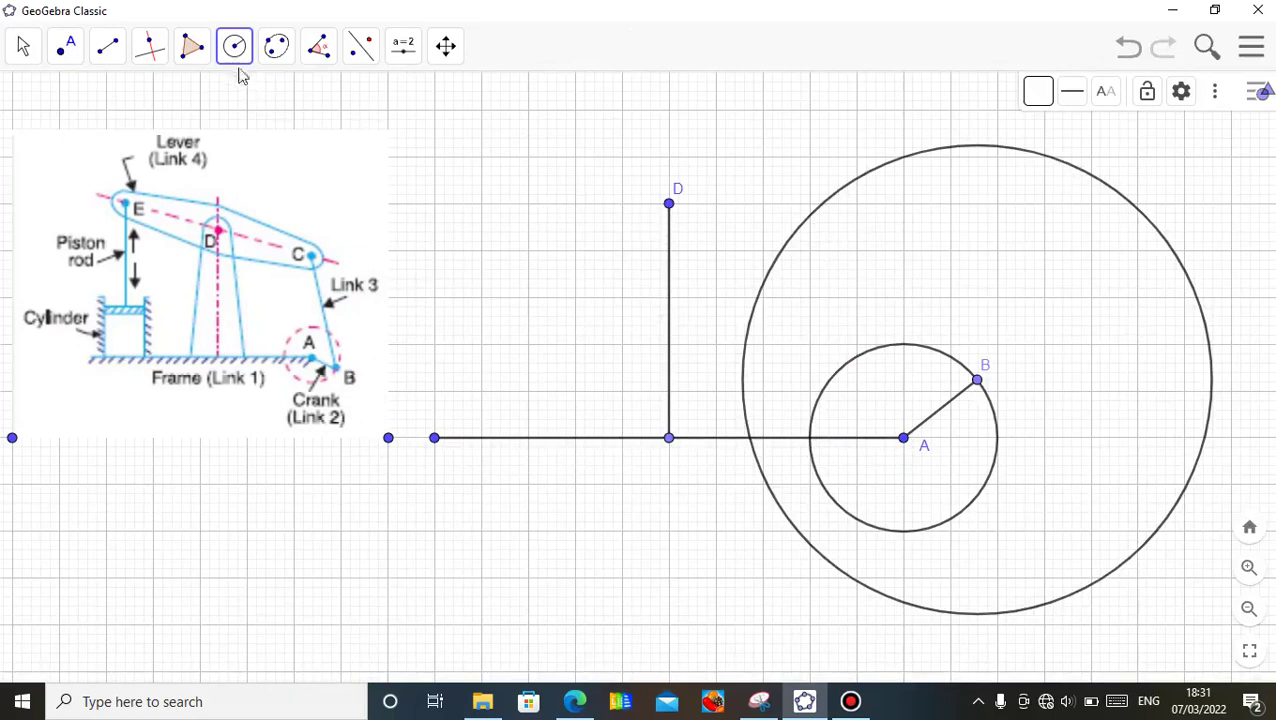
Try a circle of radius 5 centred on point D and undo it
click(669, 205)
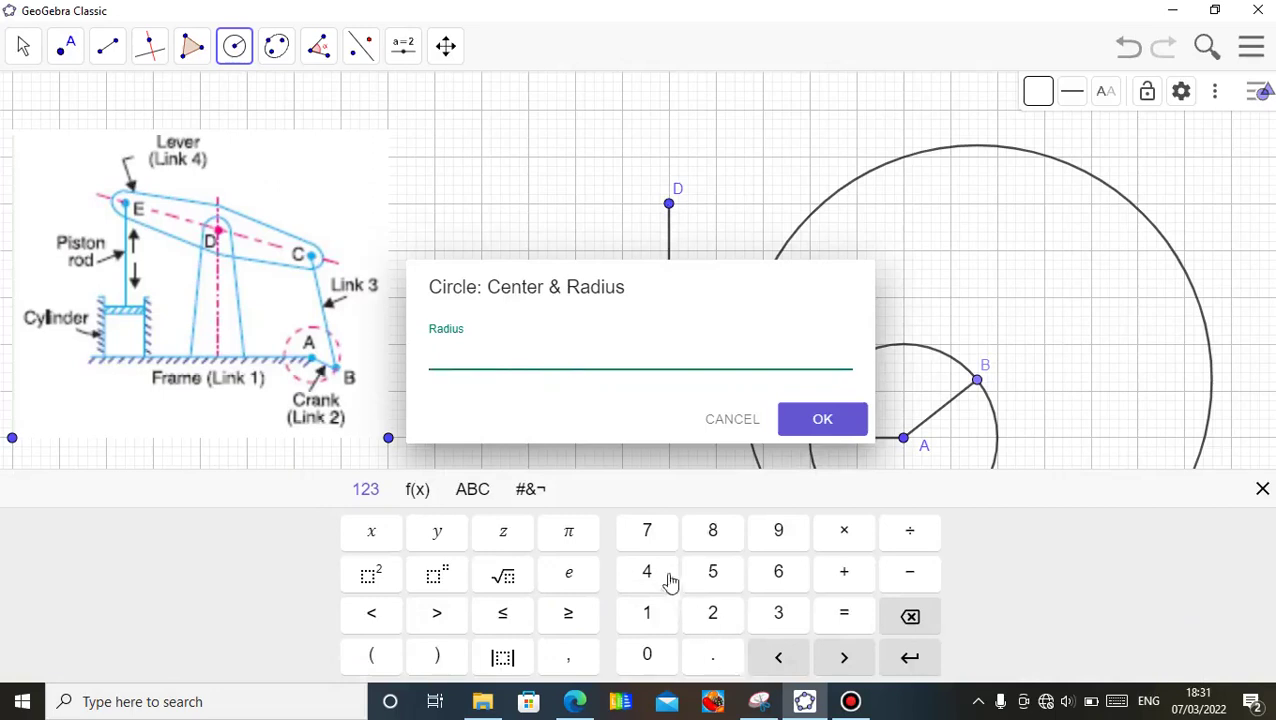
click(710, 571)
click(820, 419)
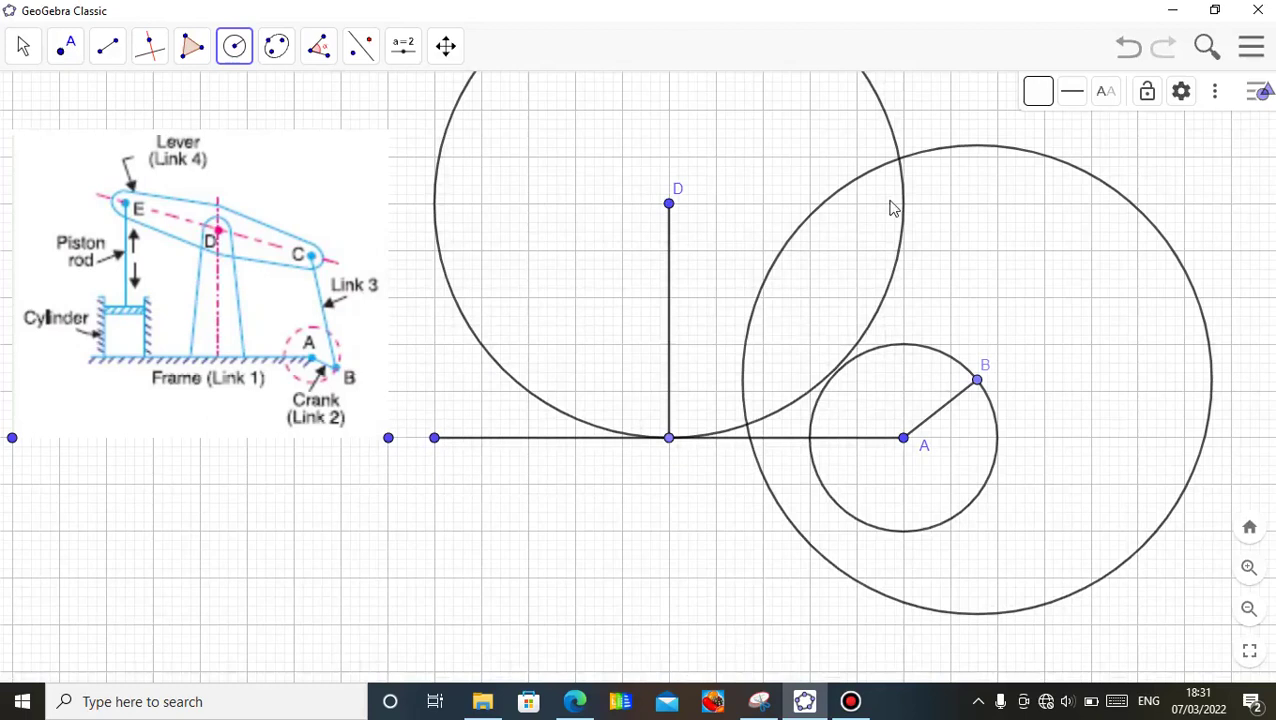
click(1127, 48)
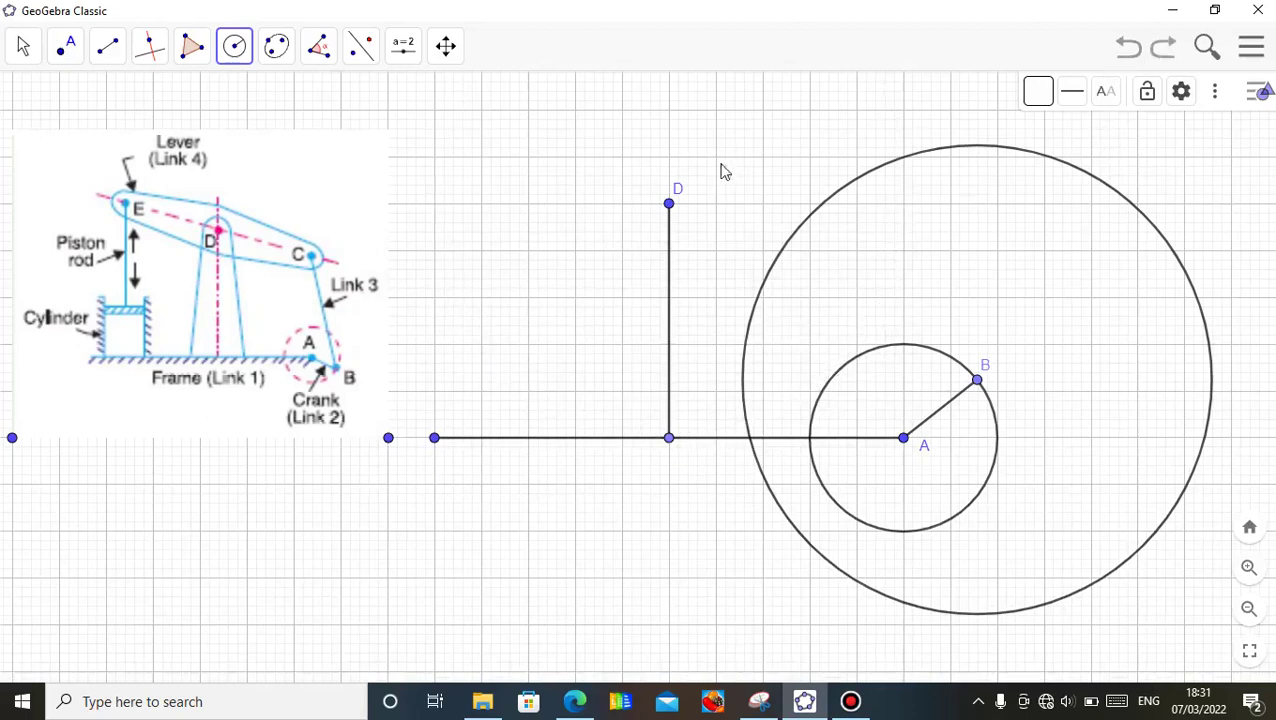
Draw a circle of radius 4 centred on point D
click(669, 205)
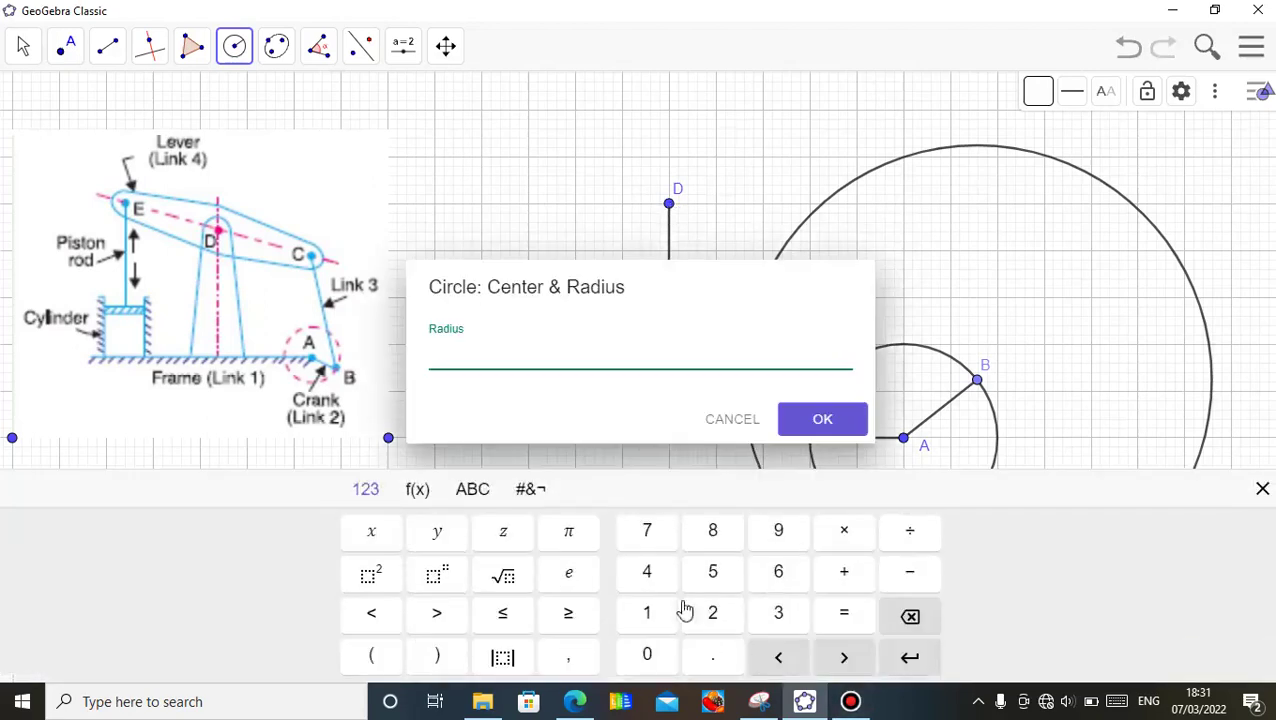
click(660, 580)
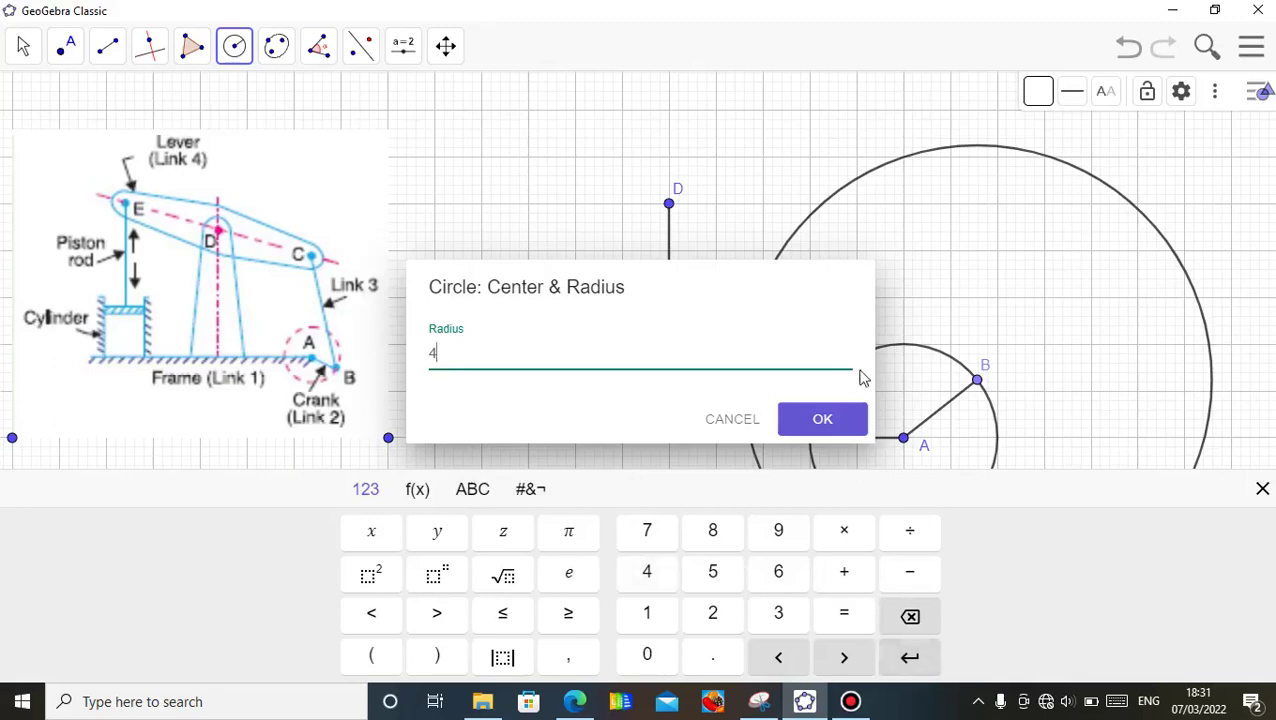
click(823, 420)
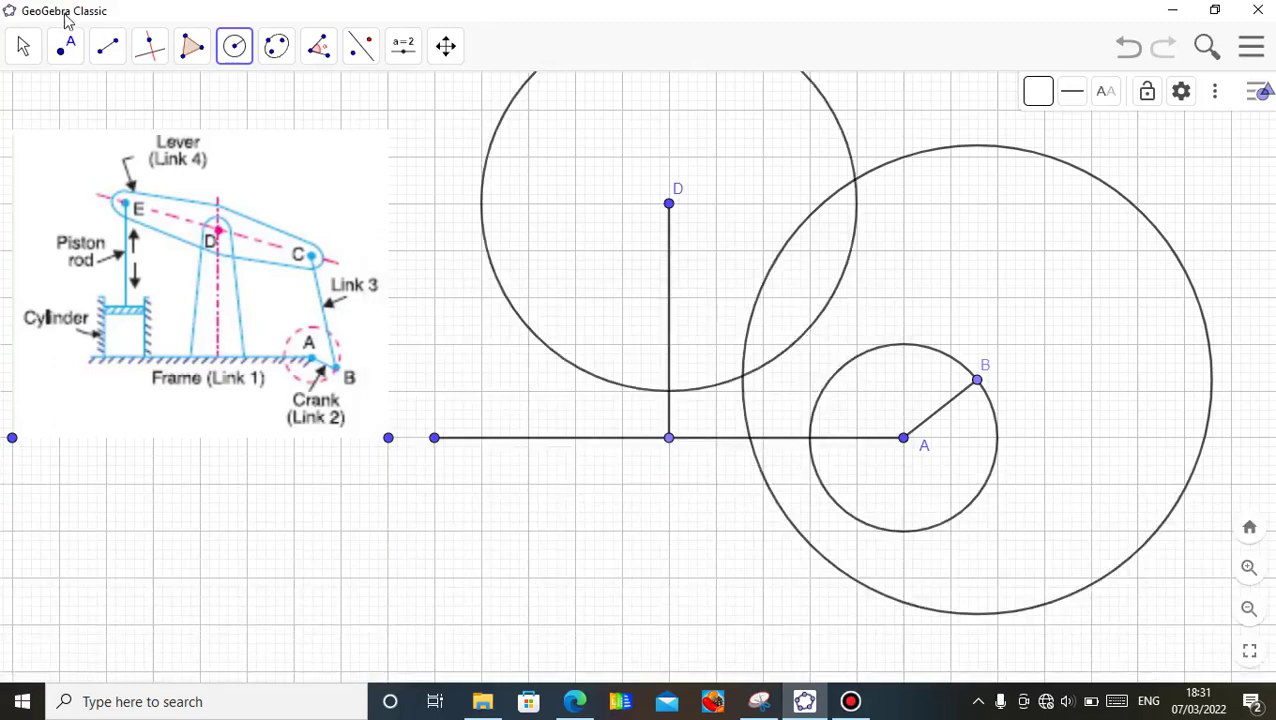
Move point B around the crank circle to check whether the circles around B and D keep intersecting
click(23, 46)
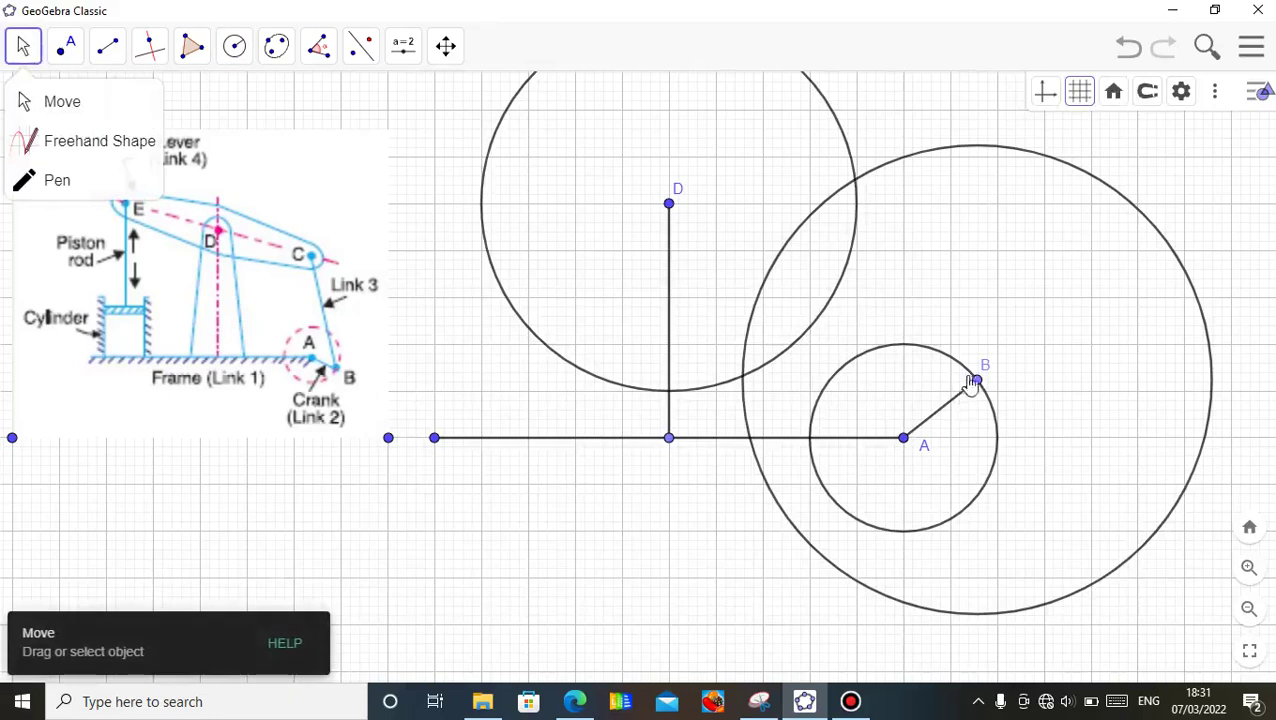
drag(978, 385, 976, 506)
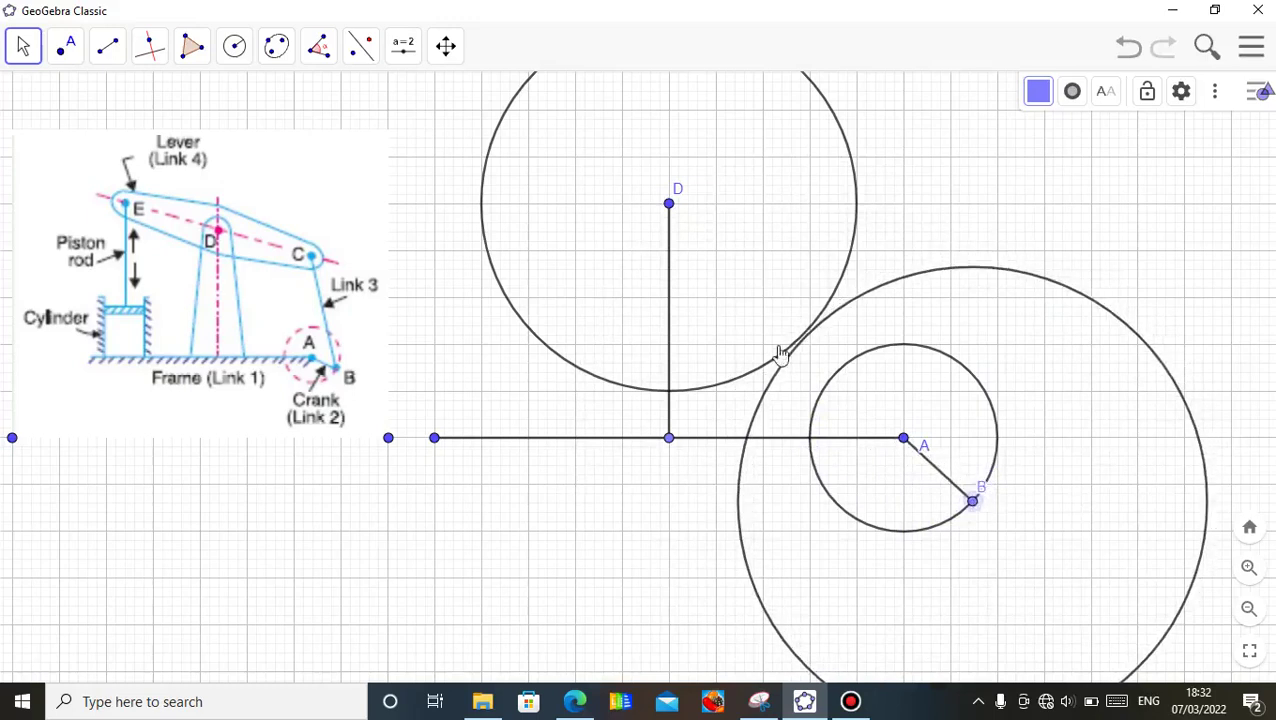
drag(976, 501, 973, 421)
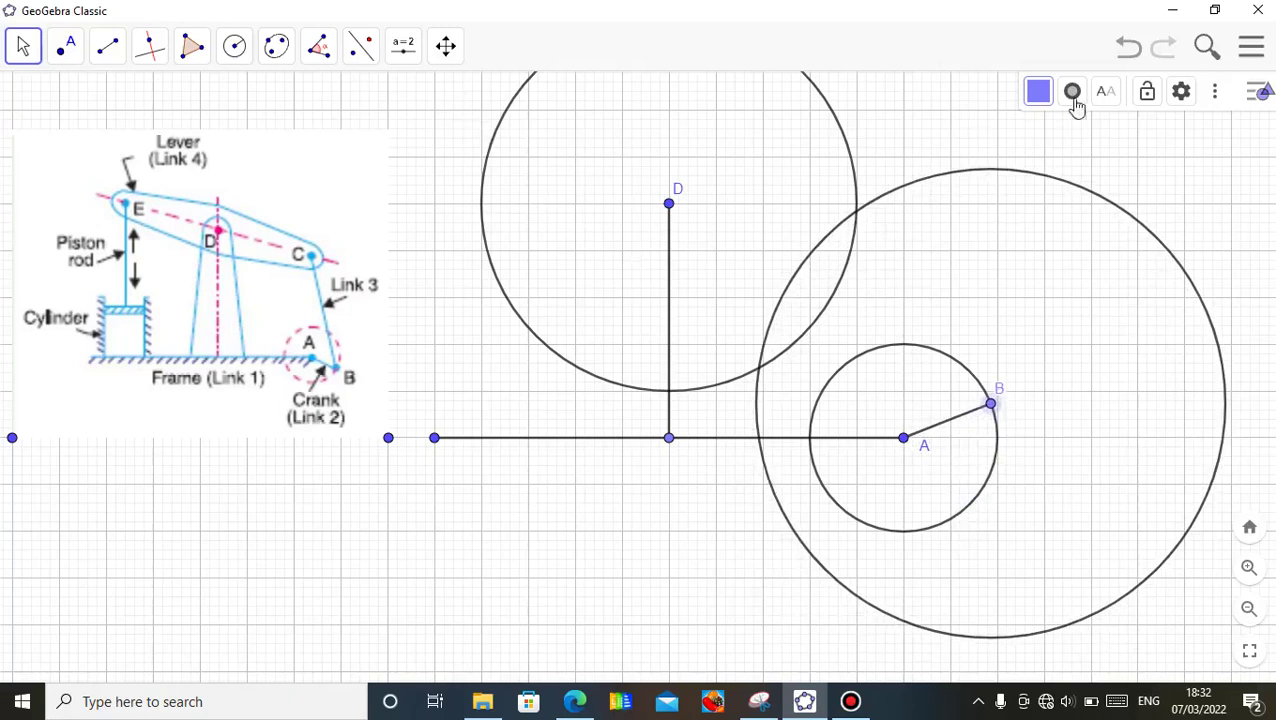
Delete the radius 4 circle centred on point D
click(503, 137)
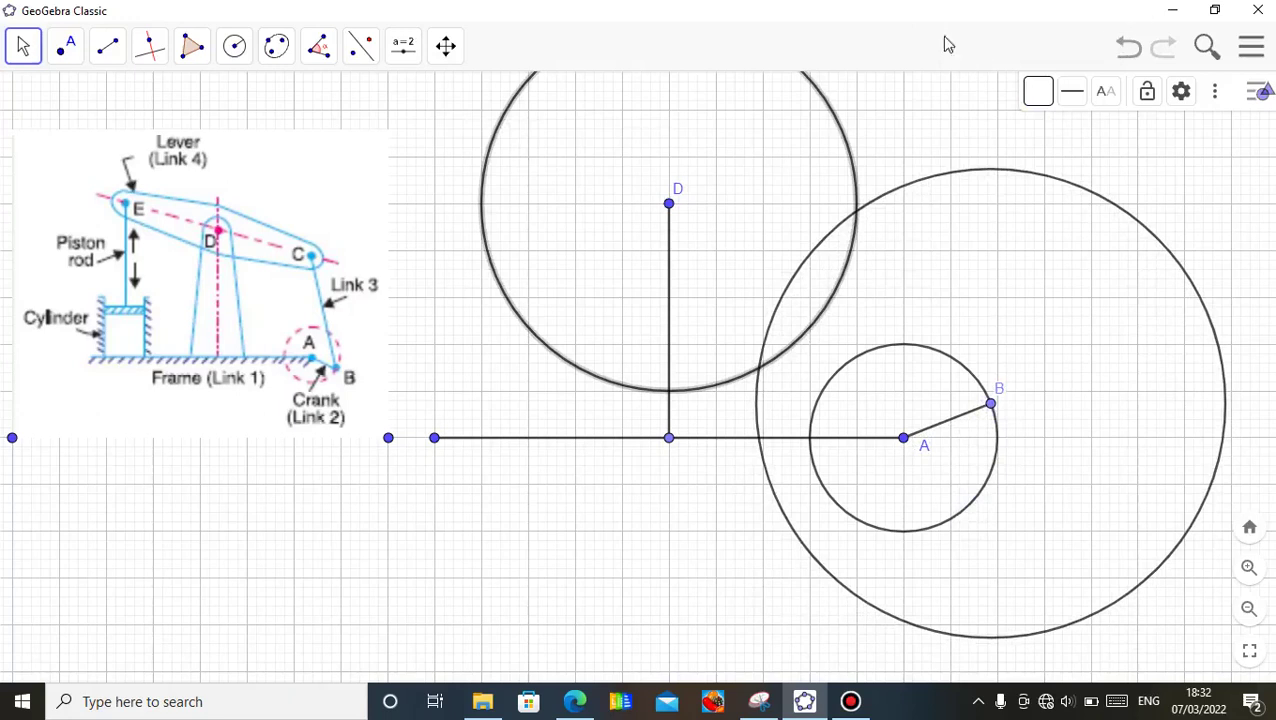
right_click(486, 185)
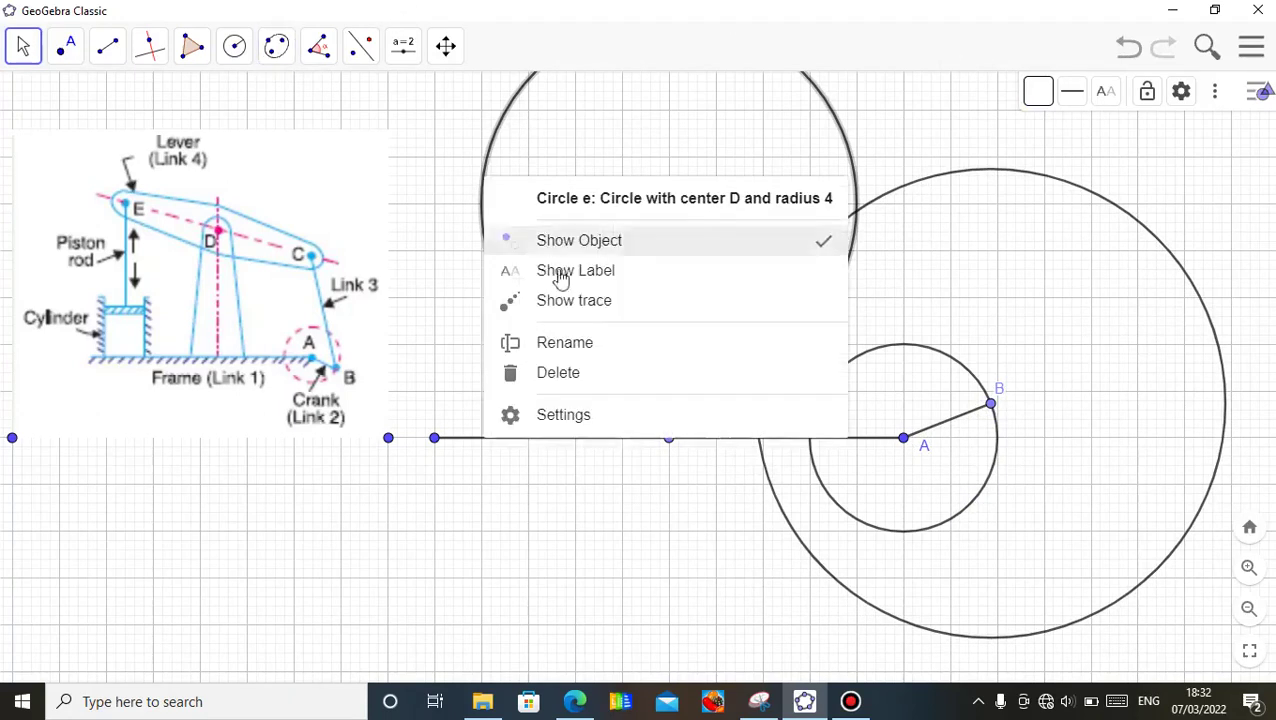
click(592, 372)
Draw a circle of radius 4.5 centred on point D
click(234, 46)
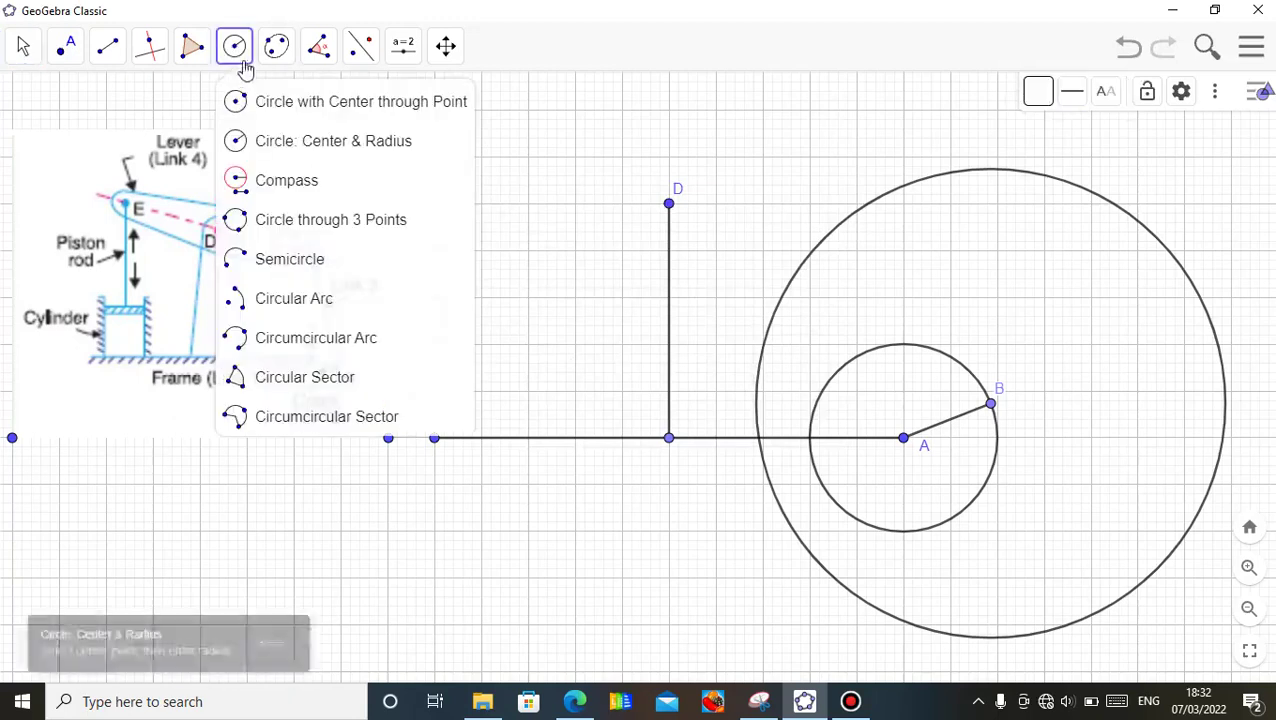
click(278, 144)
click(670, 205)
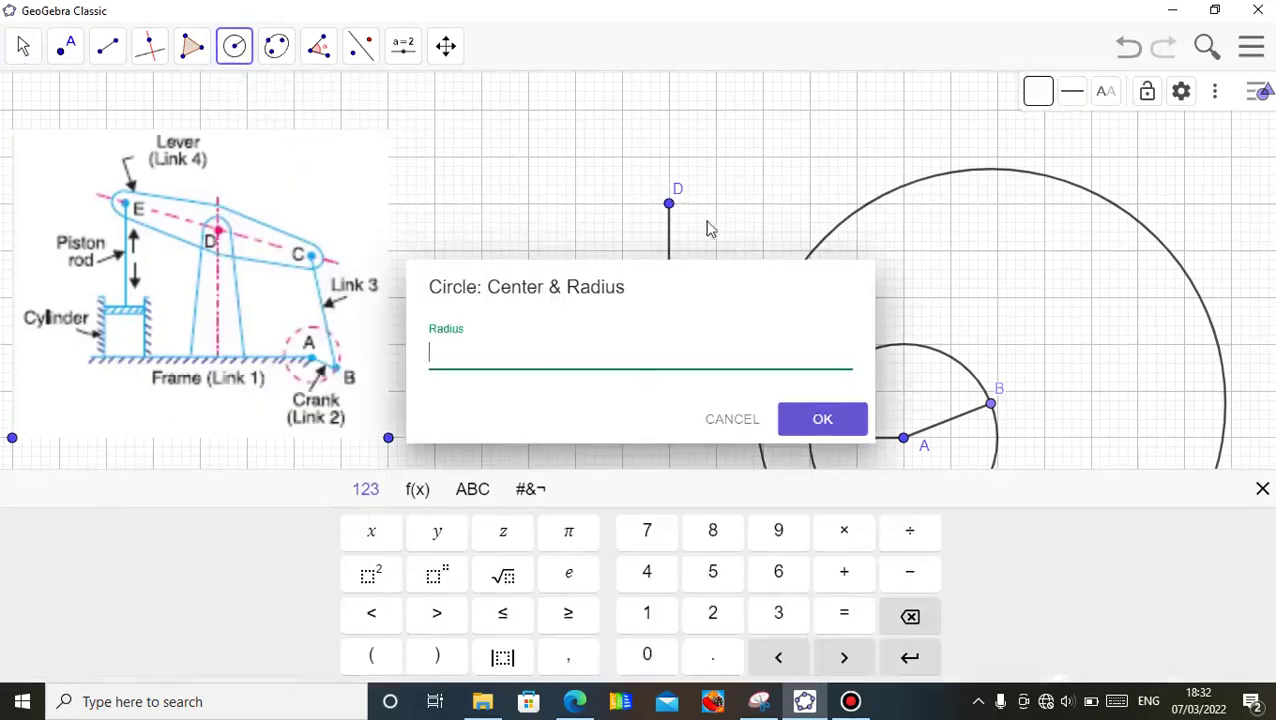
click(655, 578)
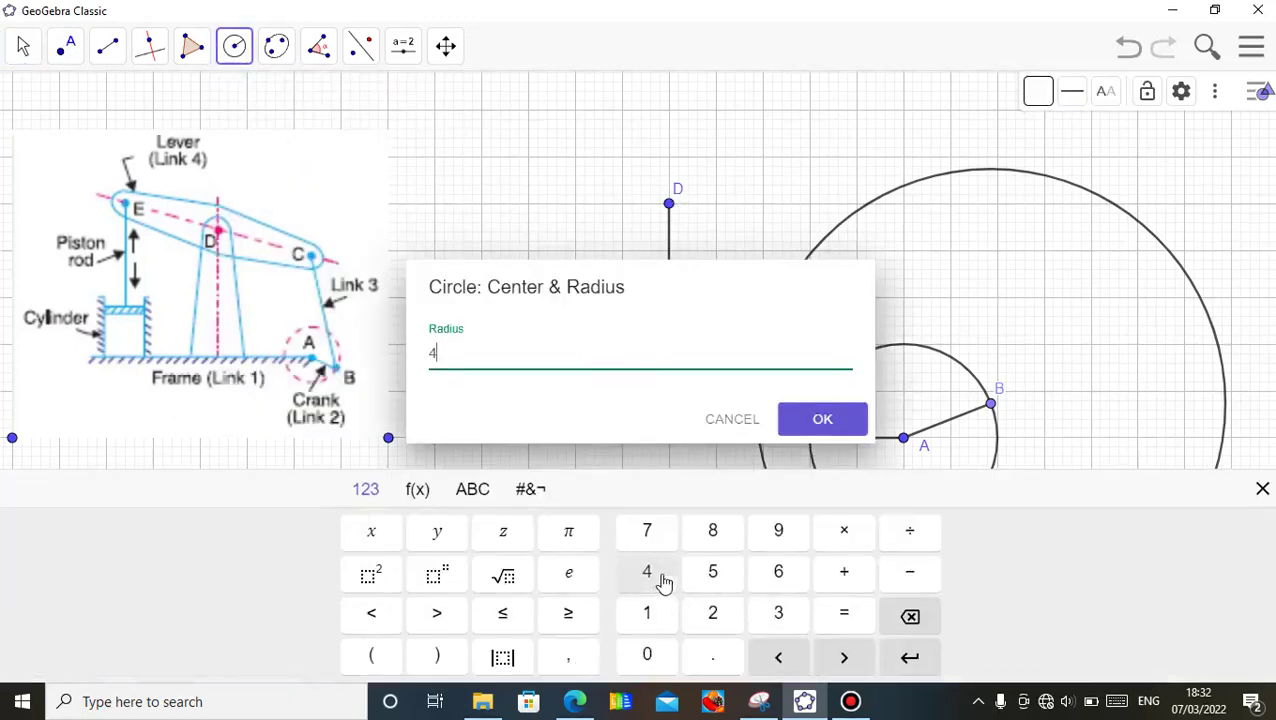
click(708, 668)
click(733, 583)
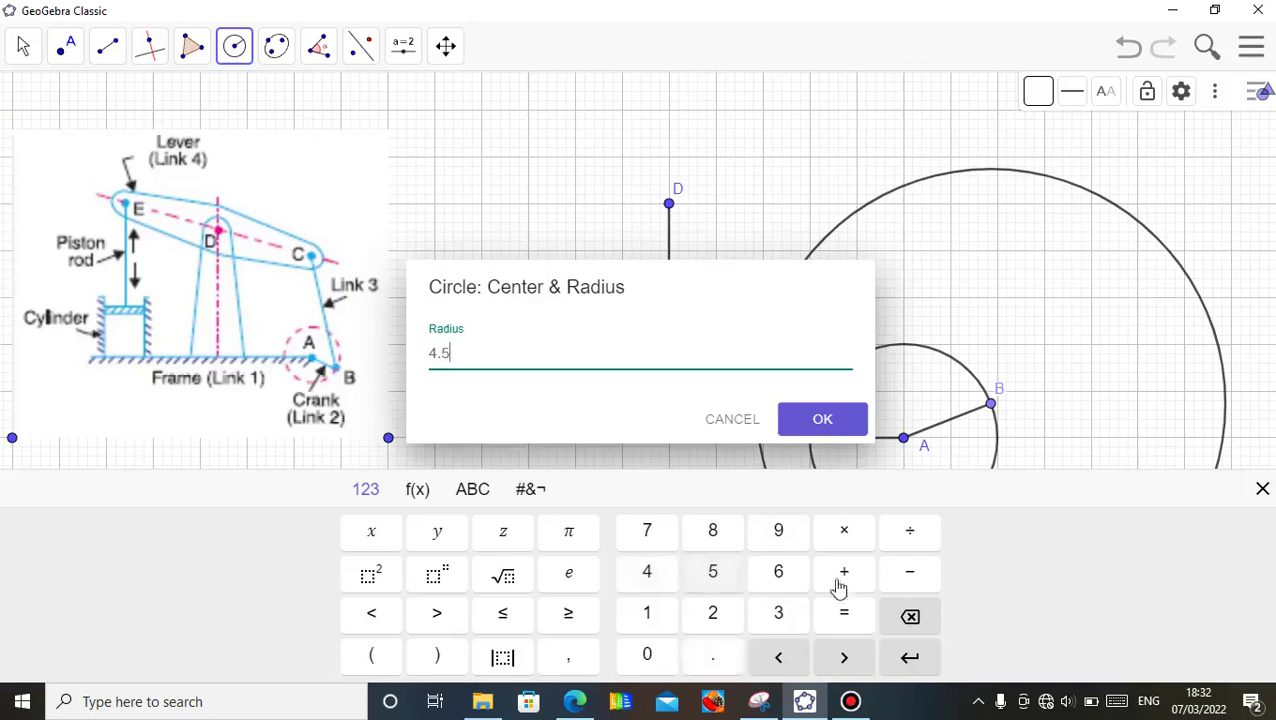
click(825, 423)
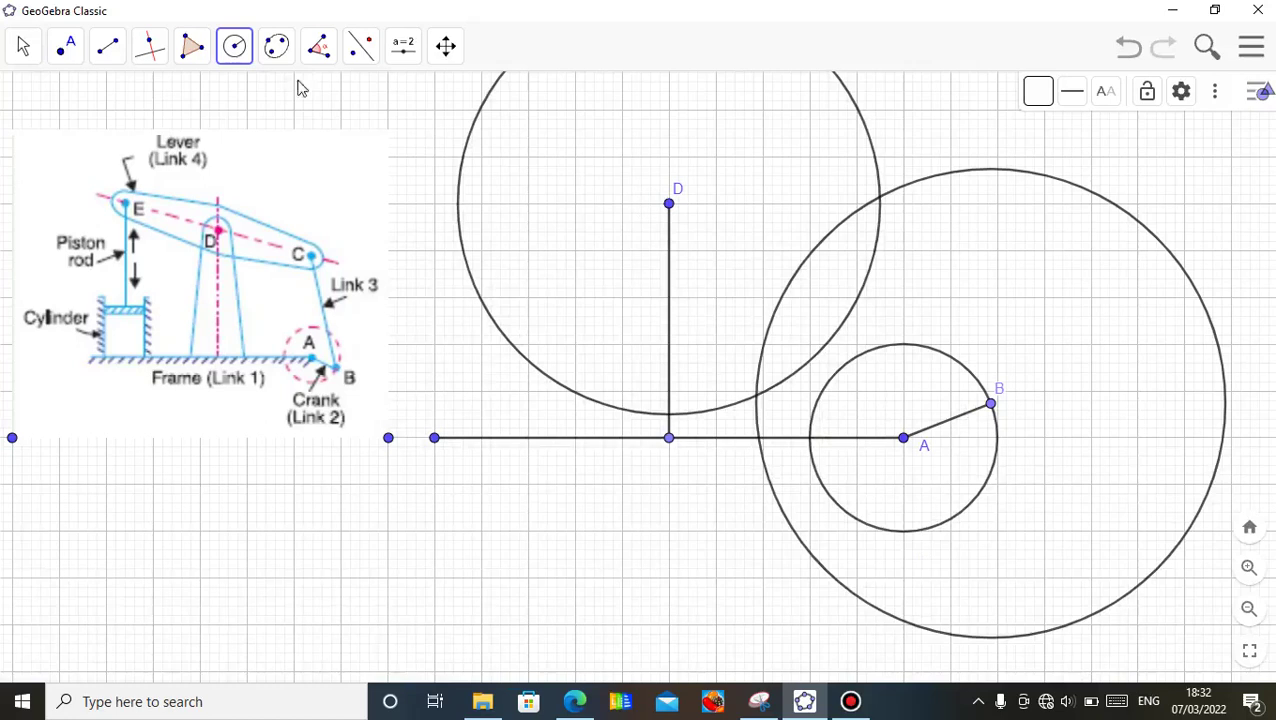
Move point B around the crank circle to test the enlarged circle around D, ending at the circle's upper-right part
click(25, 52)
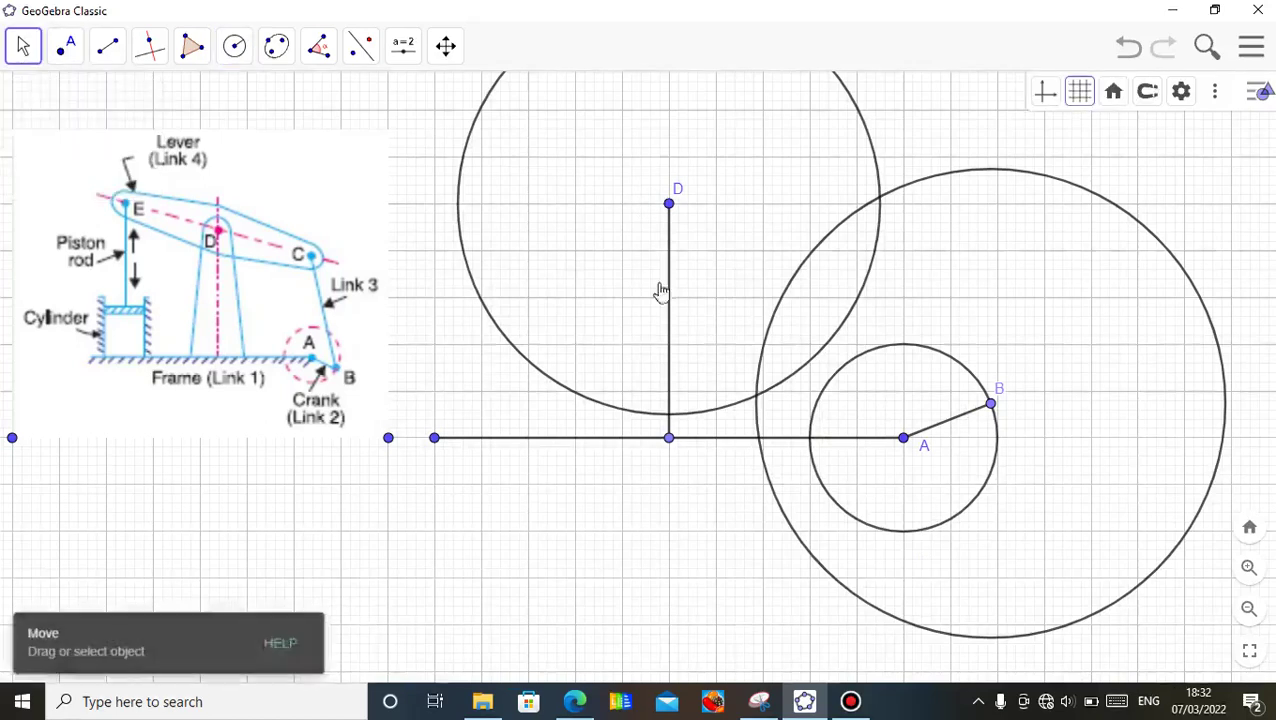
drag(991, 407, 946, 486)
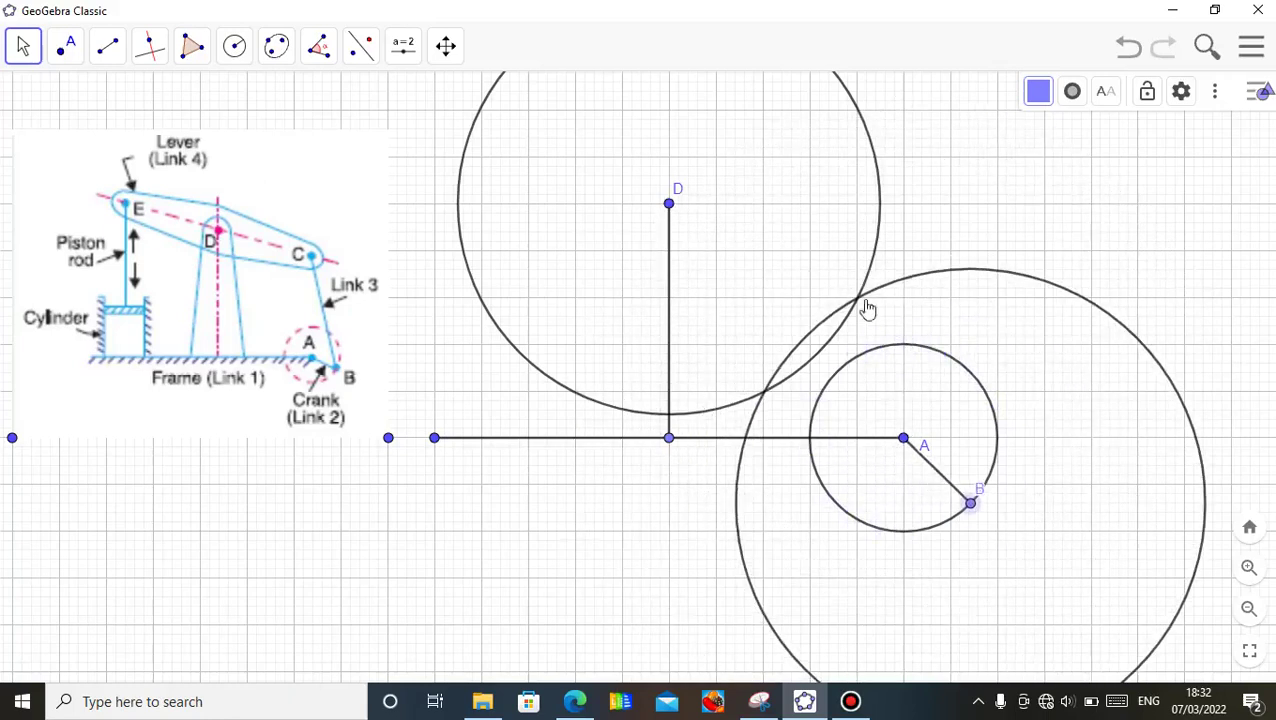
drag(975, 510, 988, 398)
Create the intersection points of the large circles centred on D and B
click(66, 52)
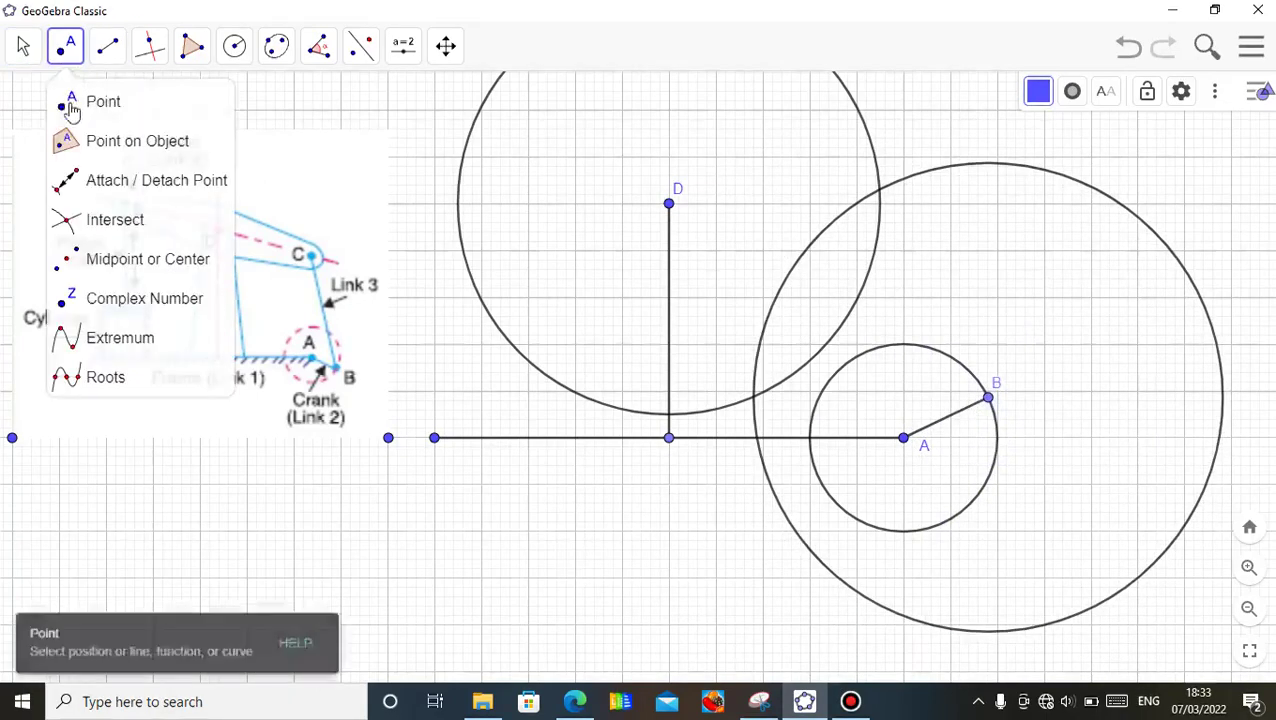
click(105, 218)
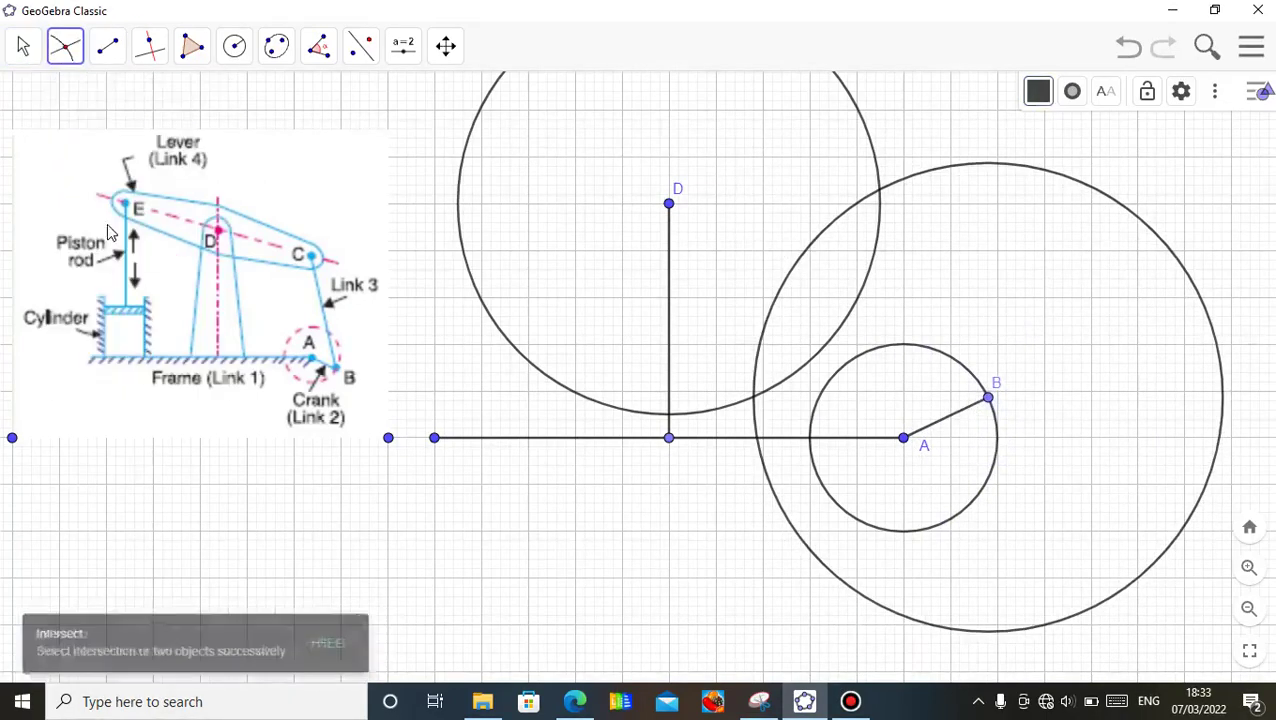
click(873, 160)
click(906, 188)
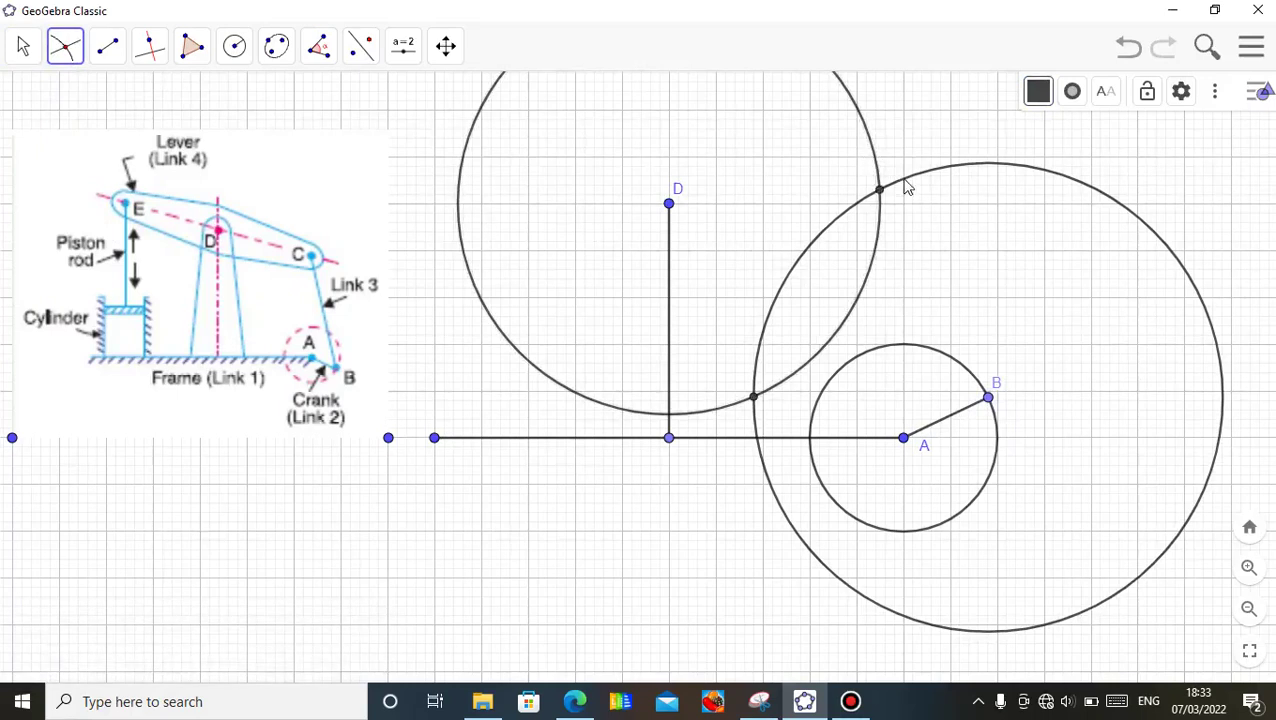
click(21, 52)
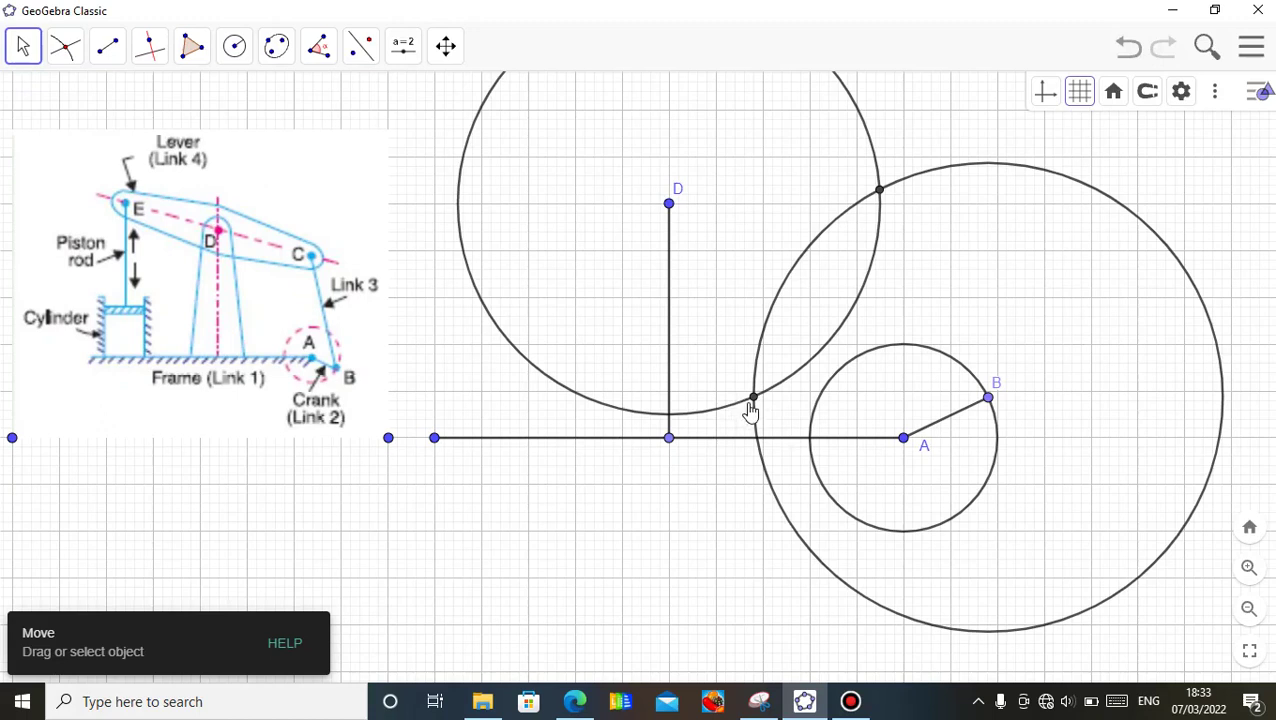
Hide the radius 4.5 circle around D, the radius 5 circle around B and the circles' lower intersection point
right_click(740, 411)
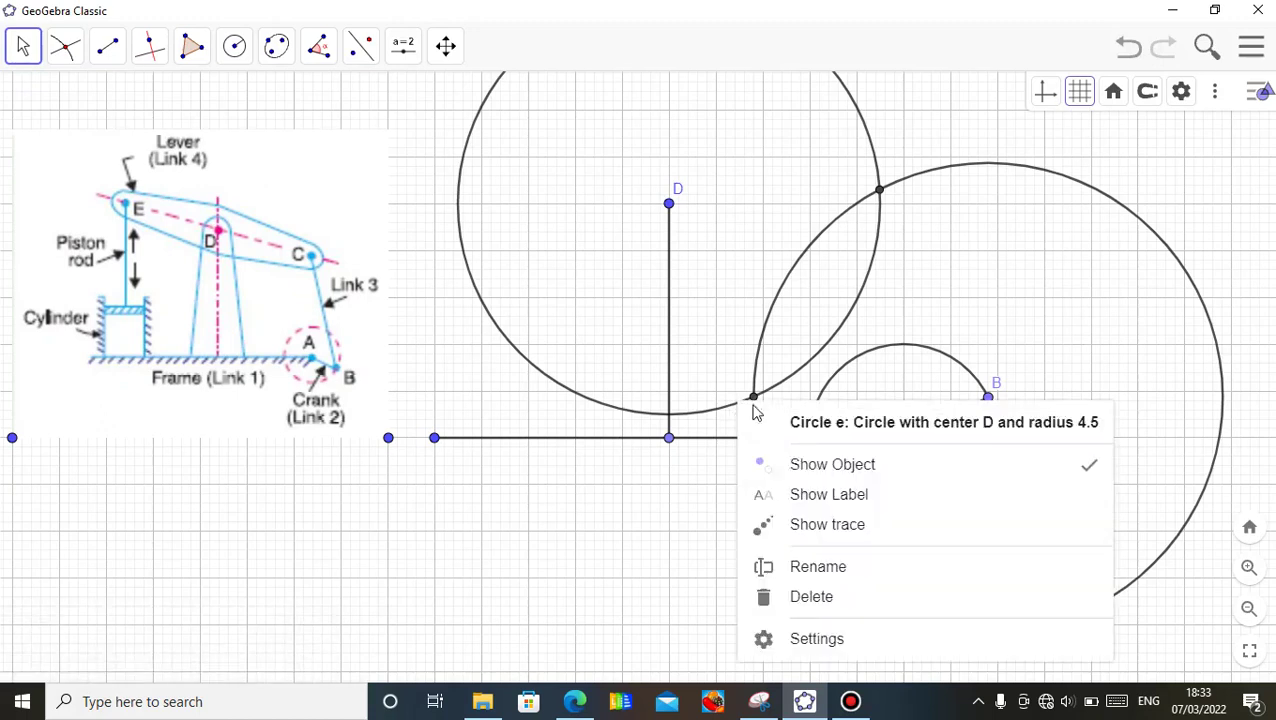
click(811, 466)
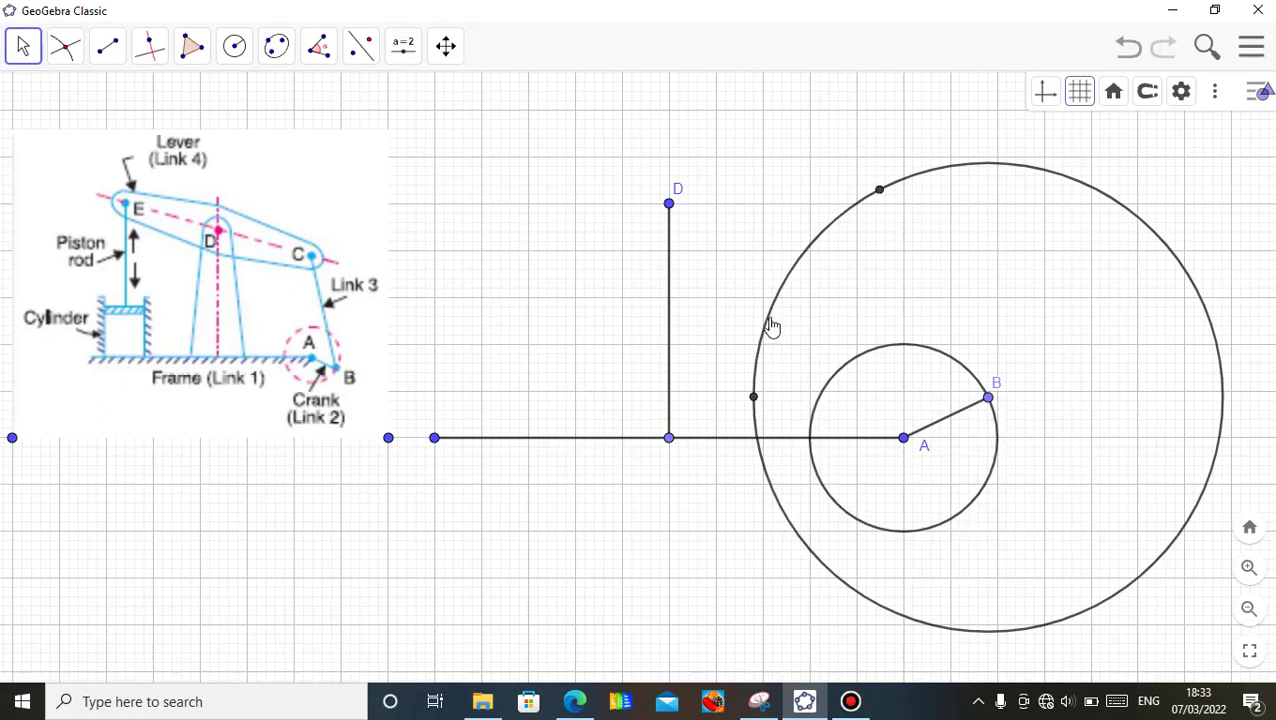
right_click(767, 325)
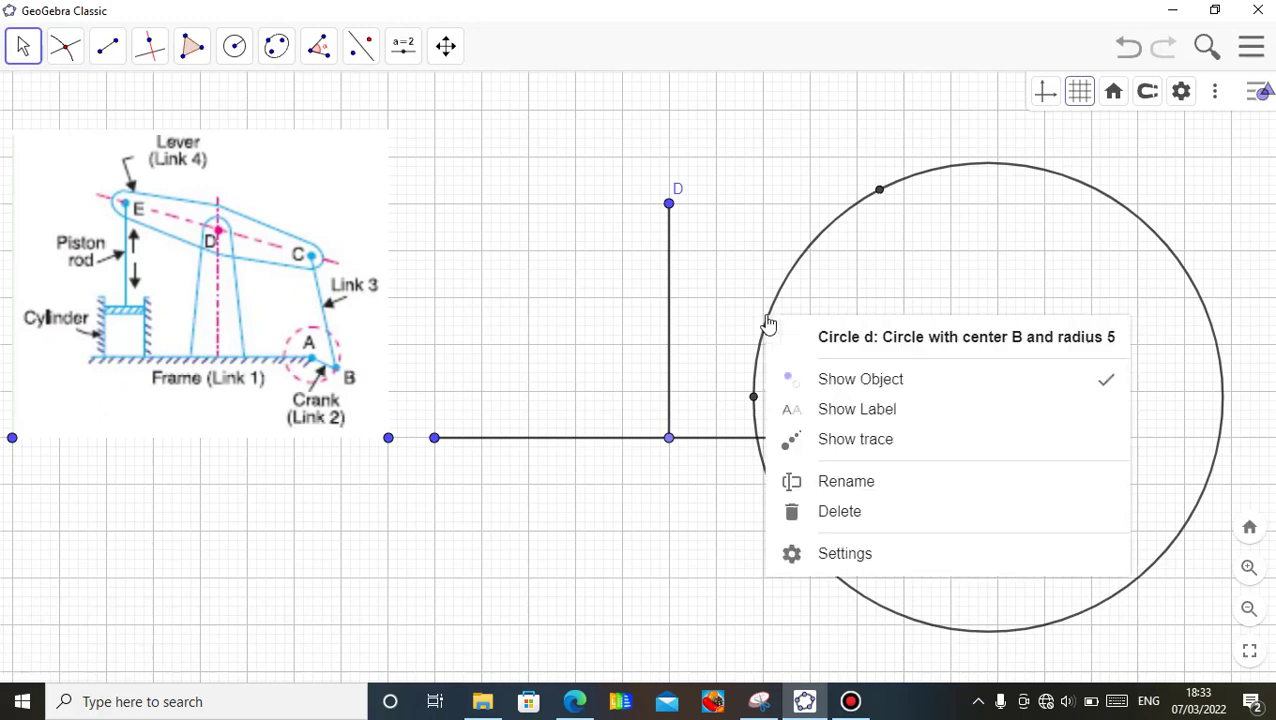
click(849, 395)
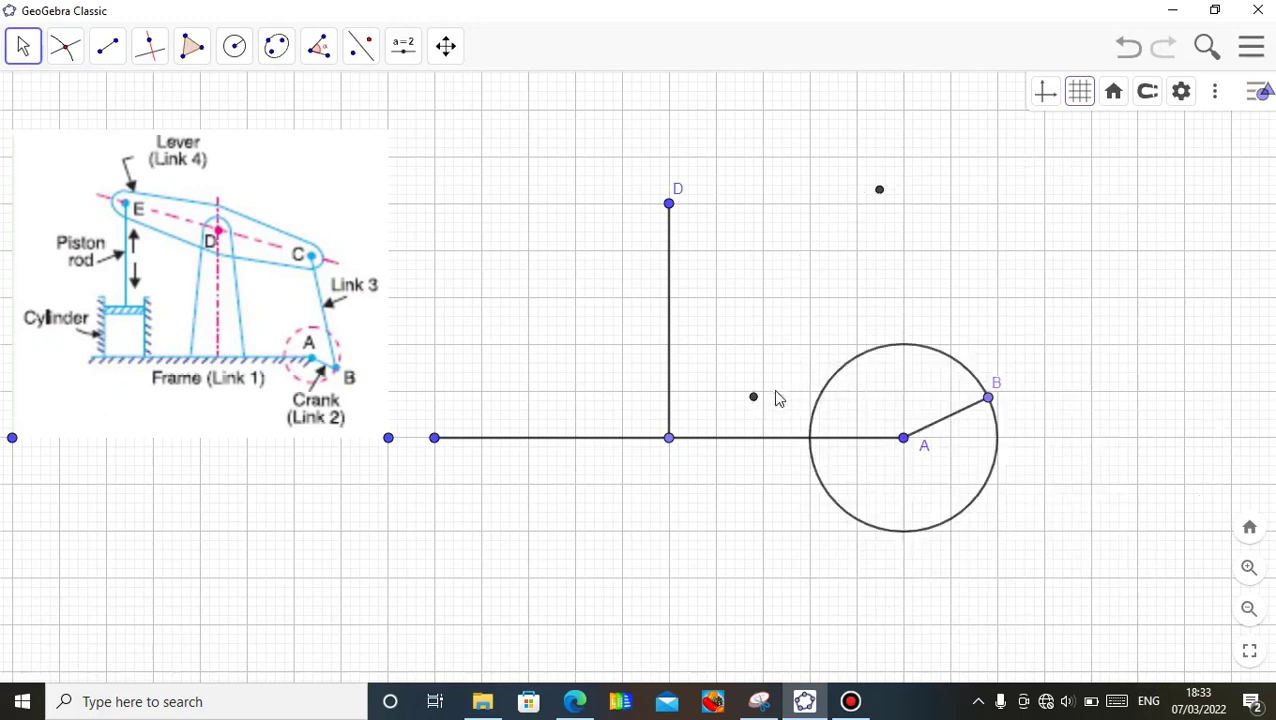
click(753, 398)
right_click(754, 399)
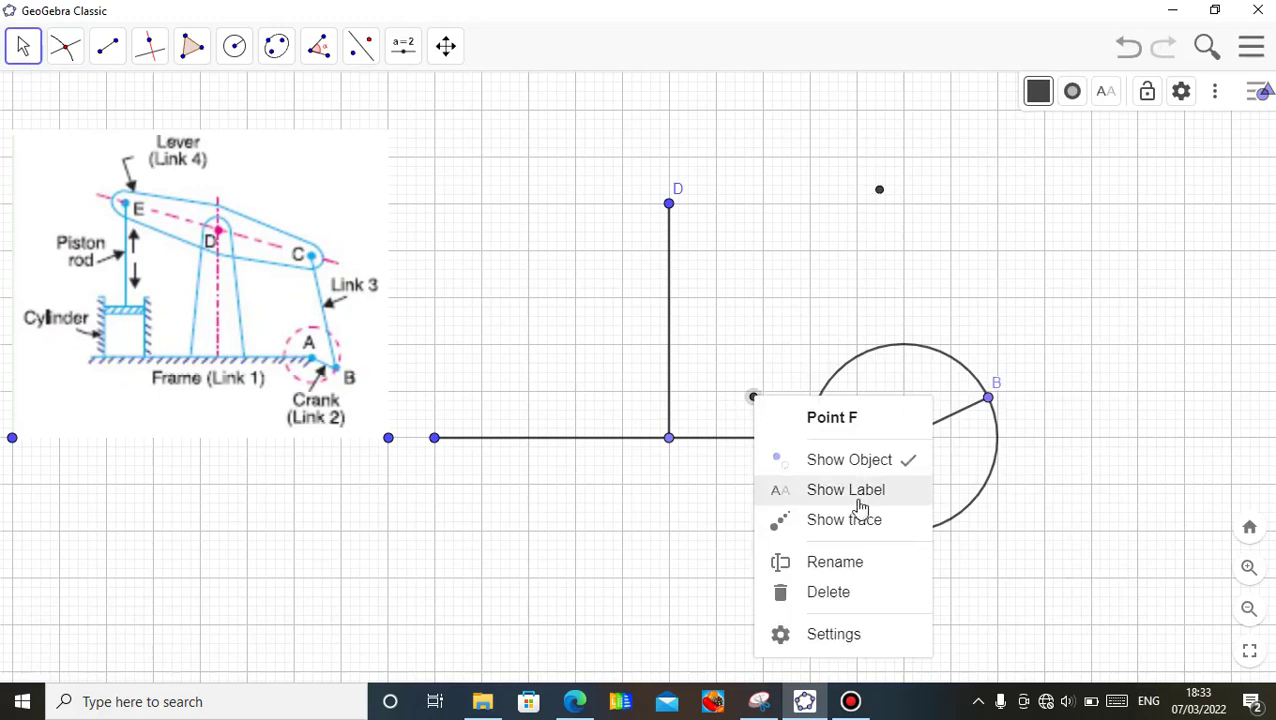
click(851, 462)
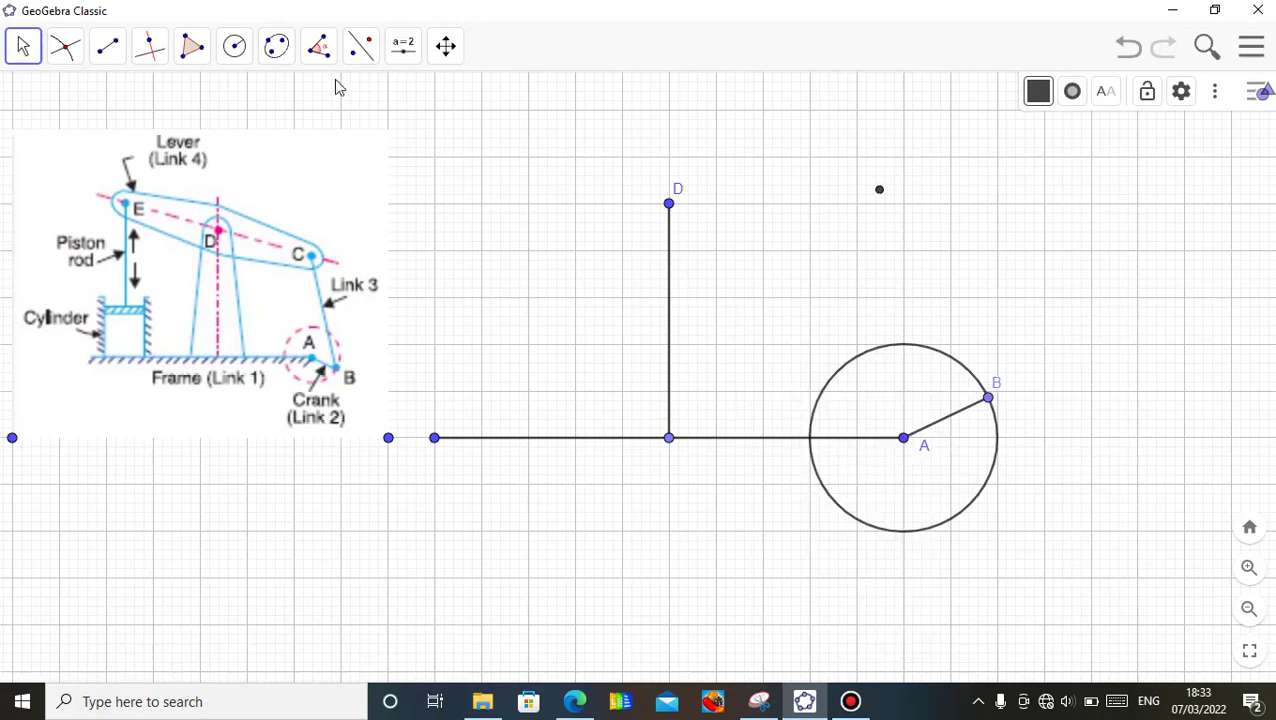
Draw an infinite line through the remaining upper intersection point and point D
click(108, 45)
click(135, 140)
click(149, 45)
click(160, 104)
click(108, 45)
click(135, 146)
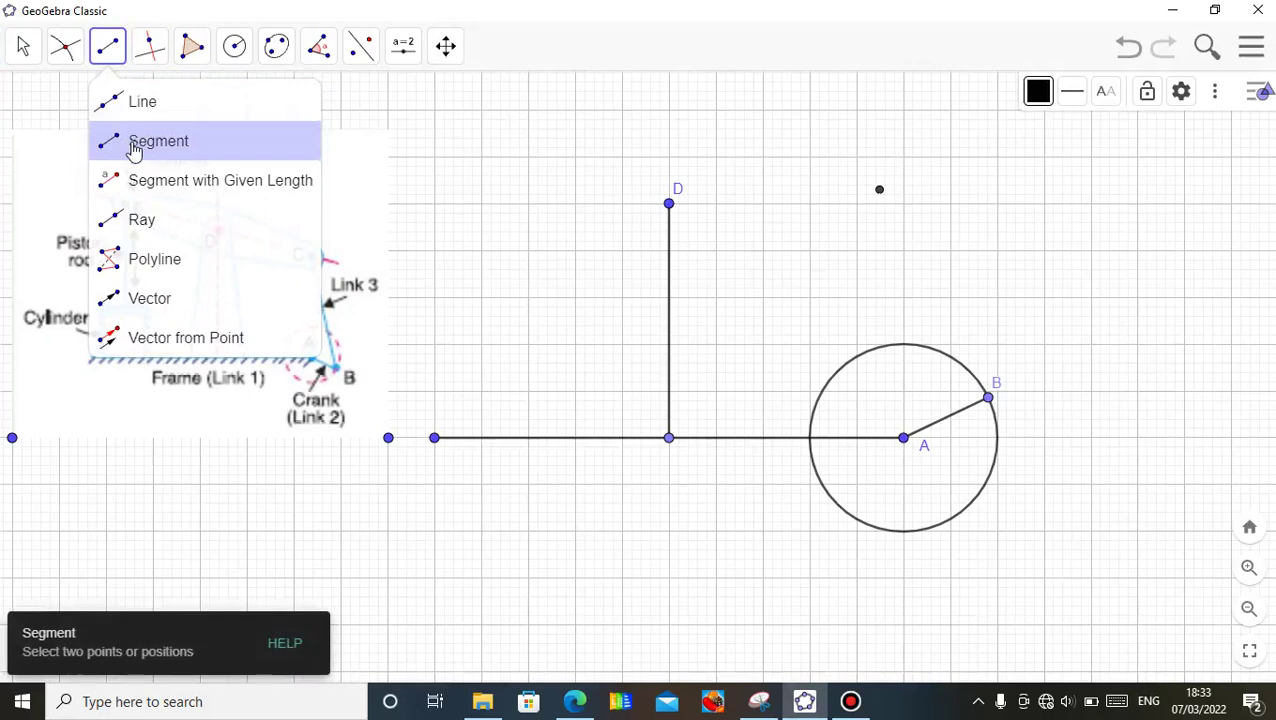
click(140, 106)
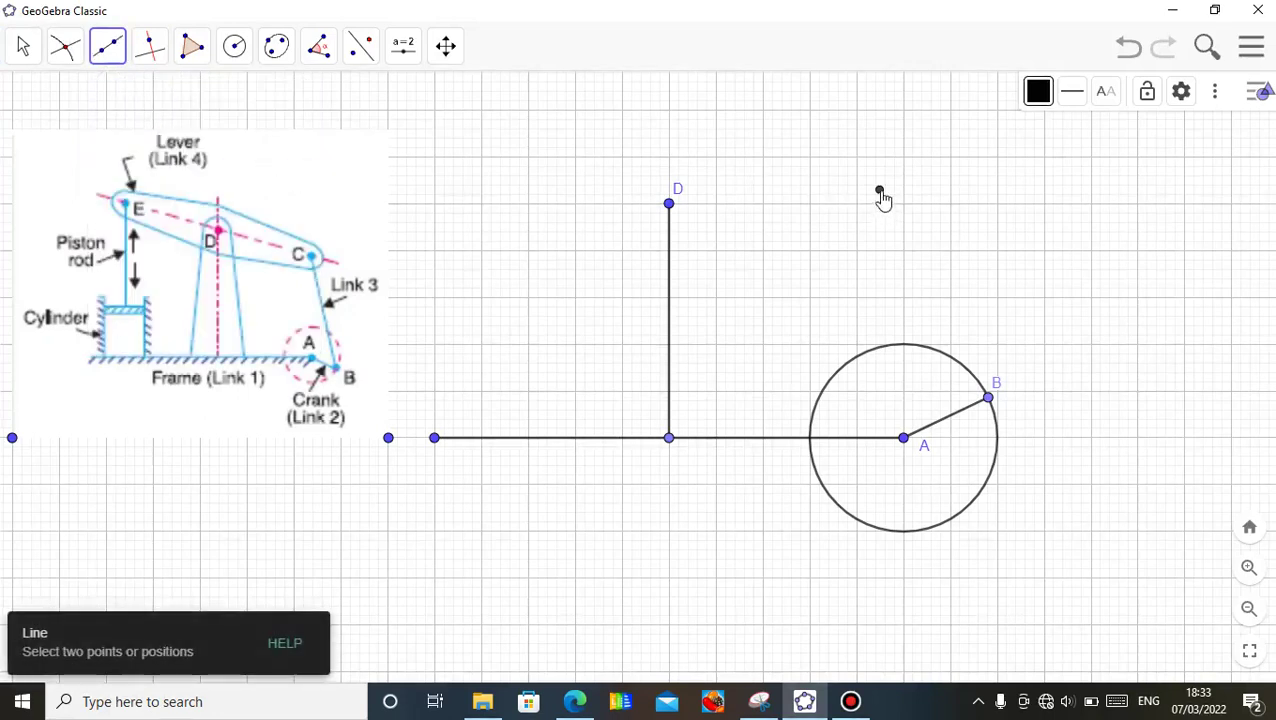
click(670, 205)
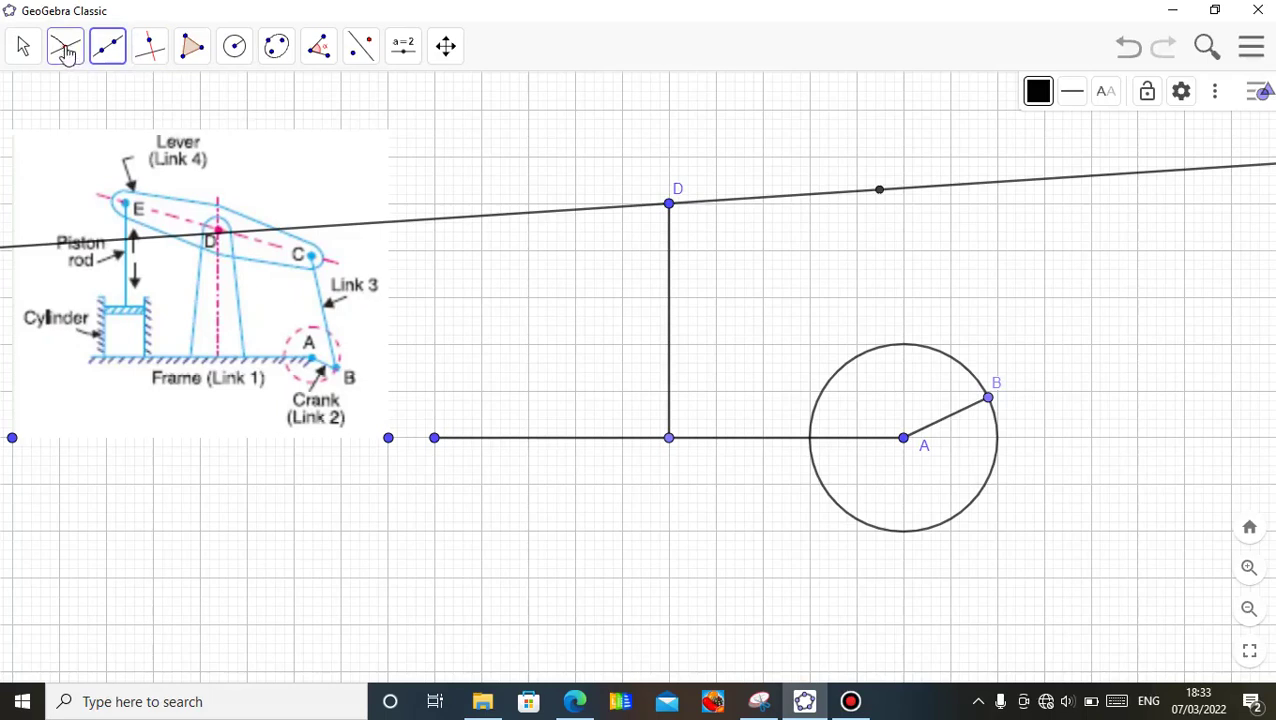
Move point B slightly down along the crank circle until the line through D is horizontal
click(117, 50)
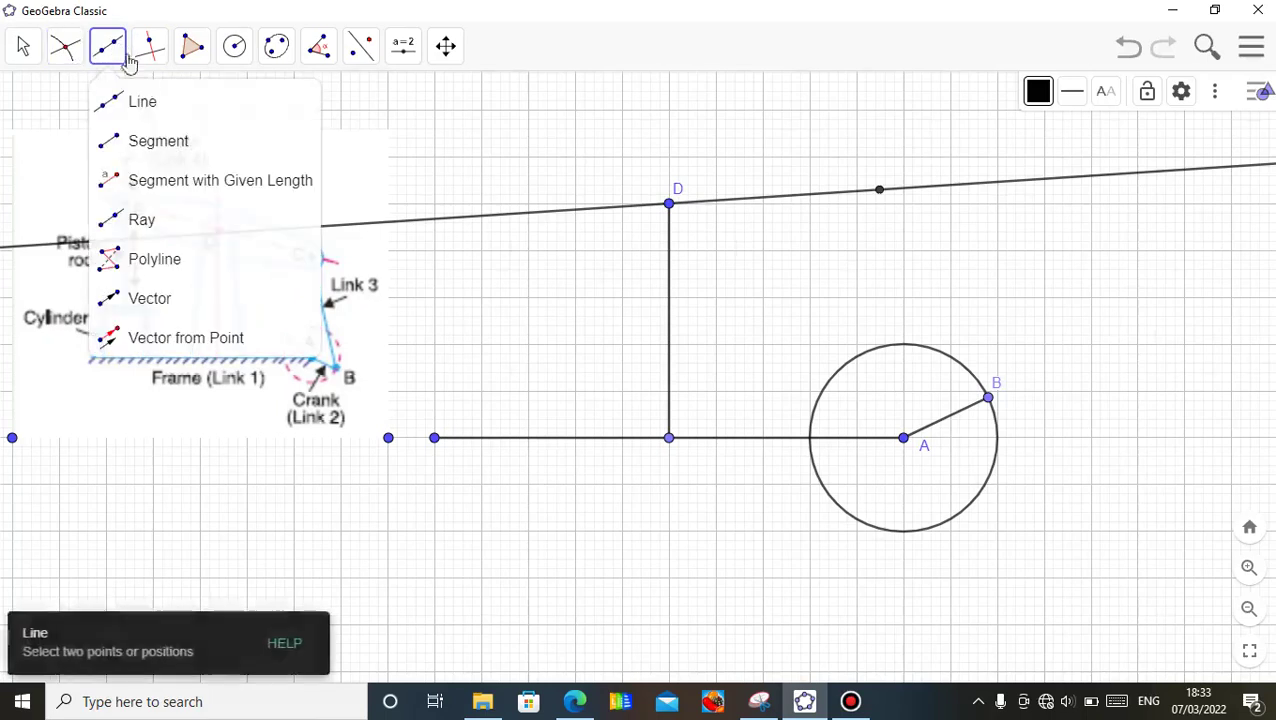
click(175, 142)
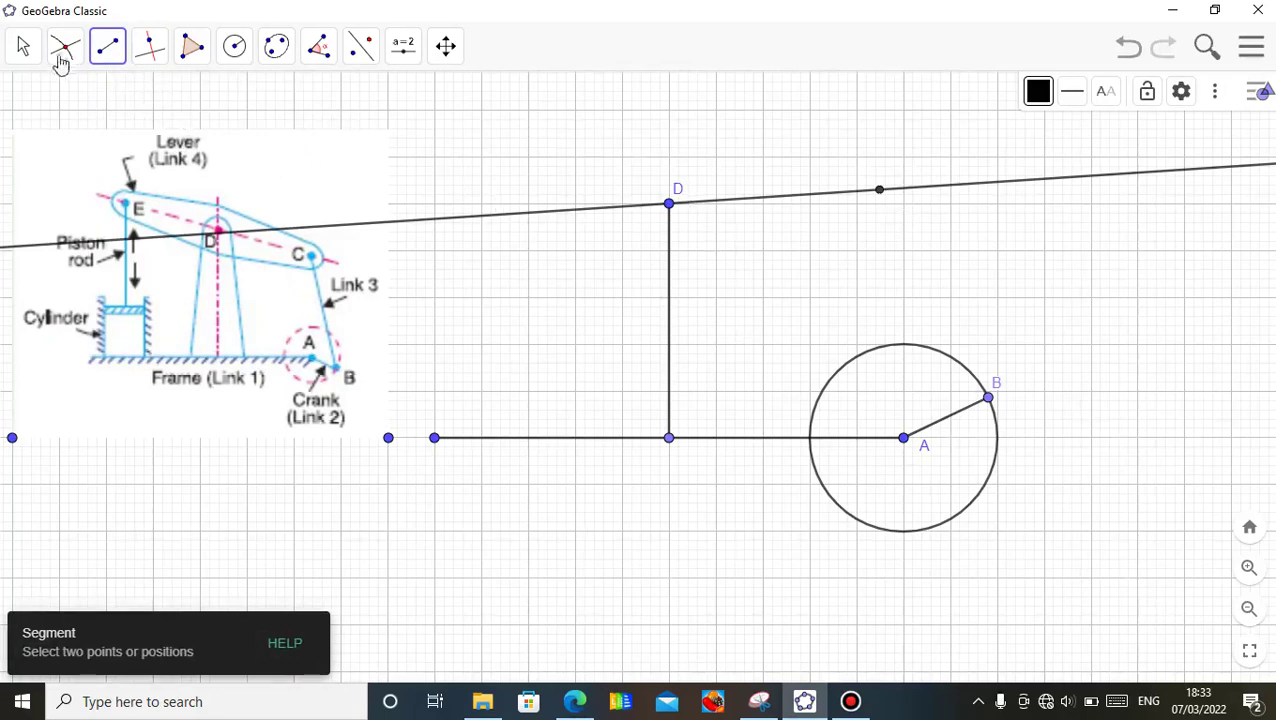
click(20, 47)
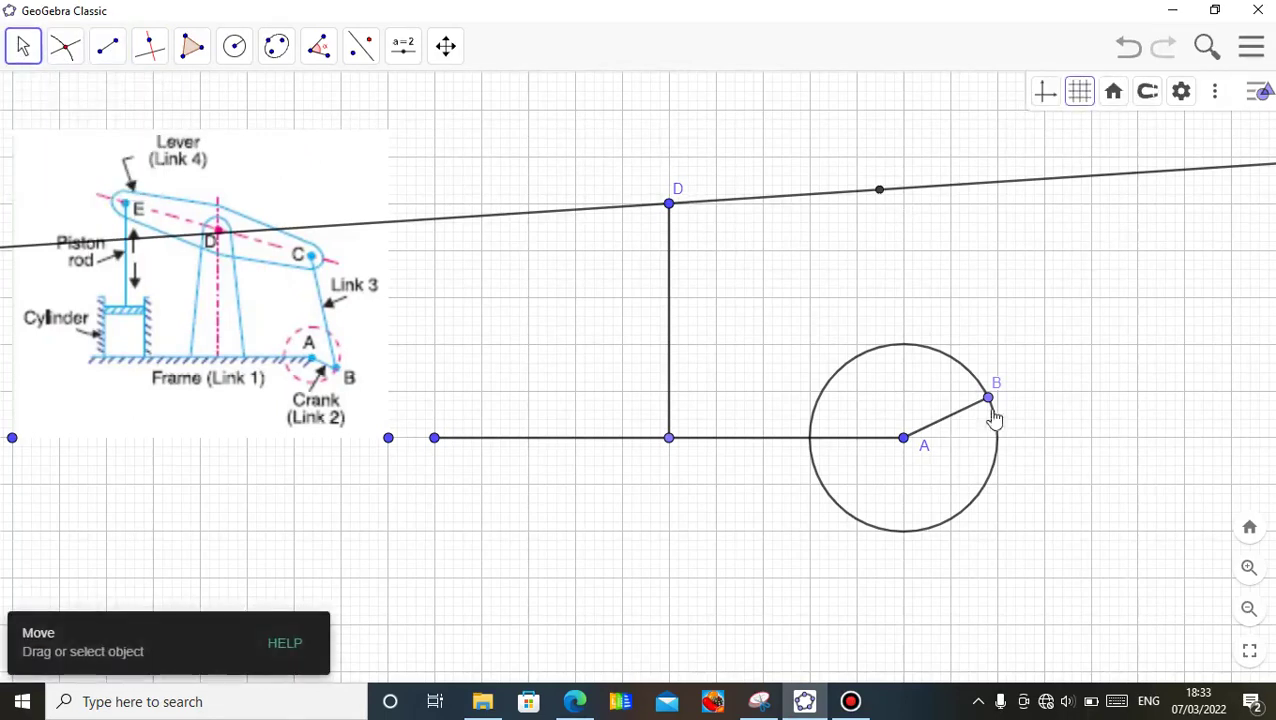
drag(990, 402, 997, 417)
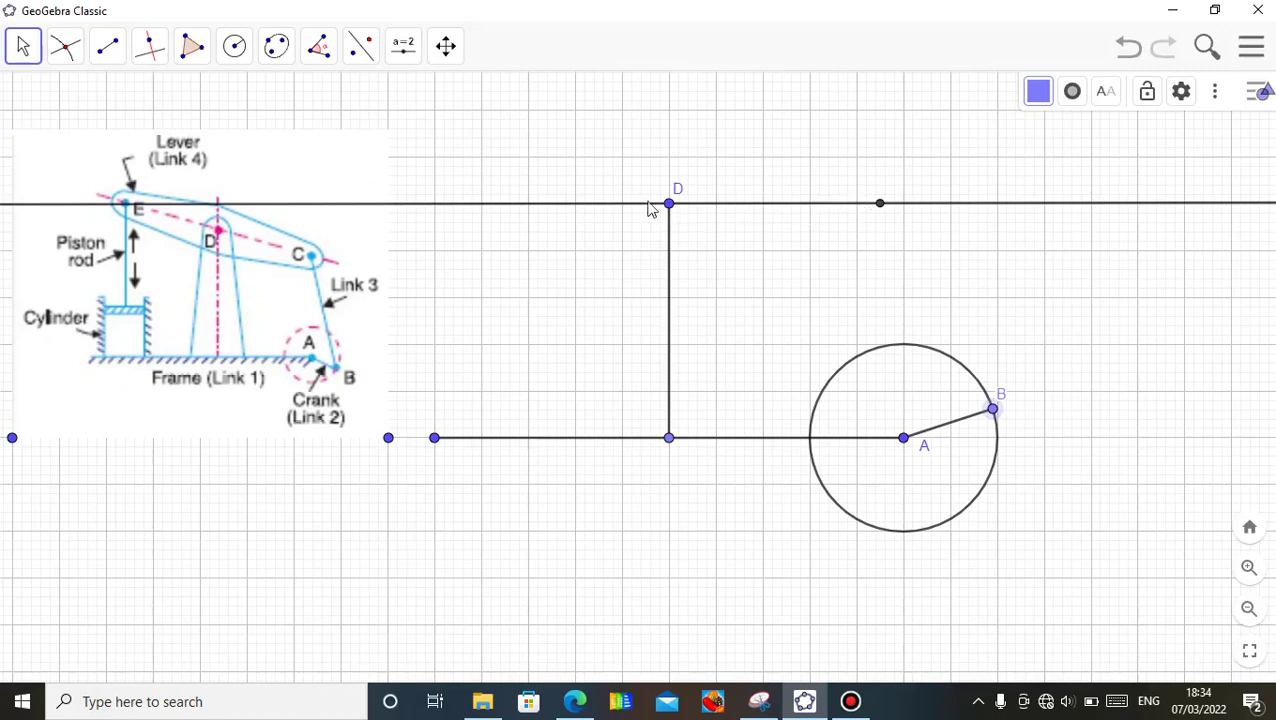
Draw the lever along the line from the intersection point through D to a new point equally far on D's other side
click(128, 58)
click(152, 143)
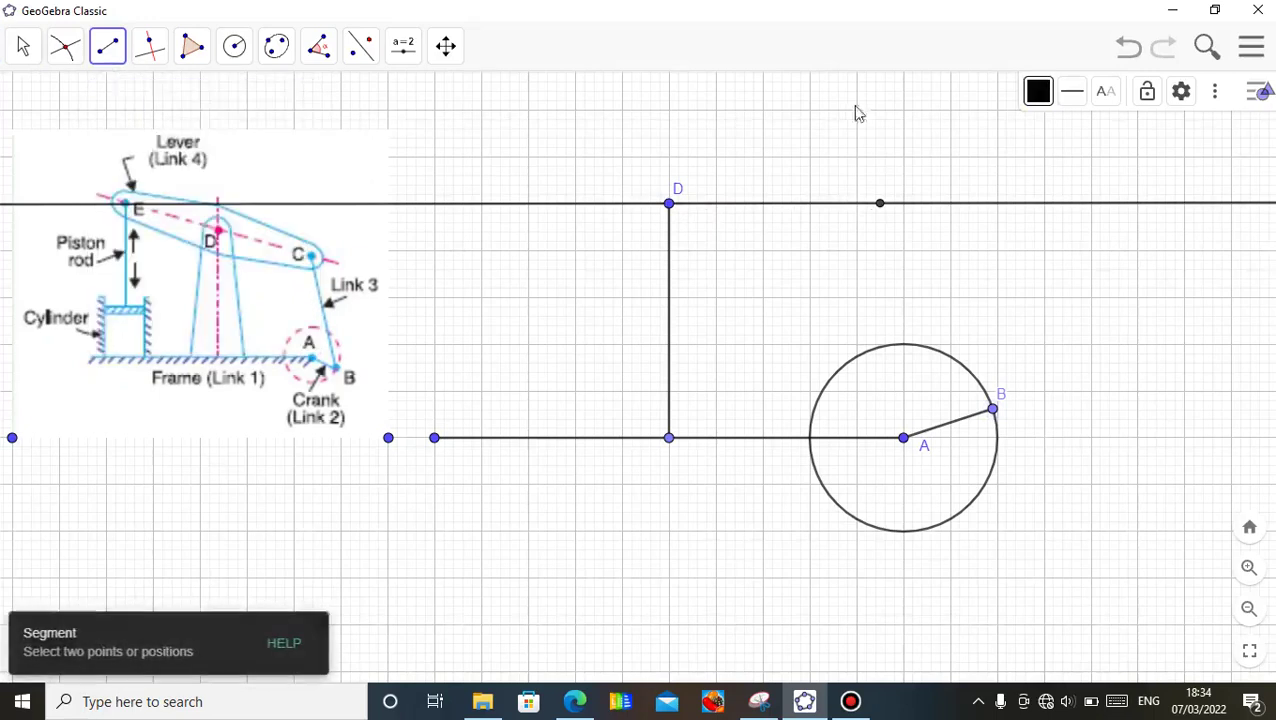
click(882, 205)
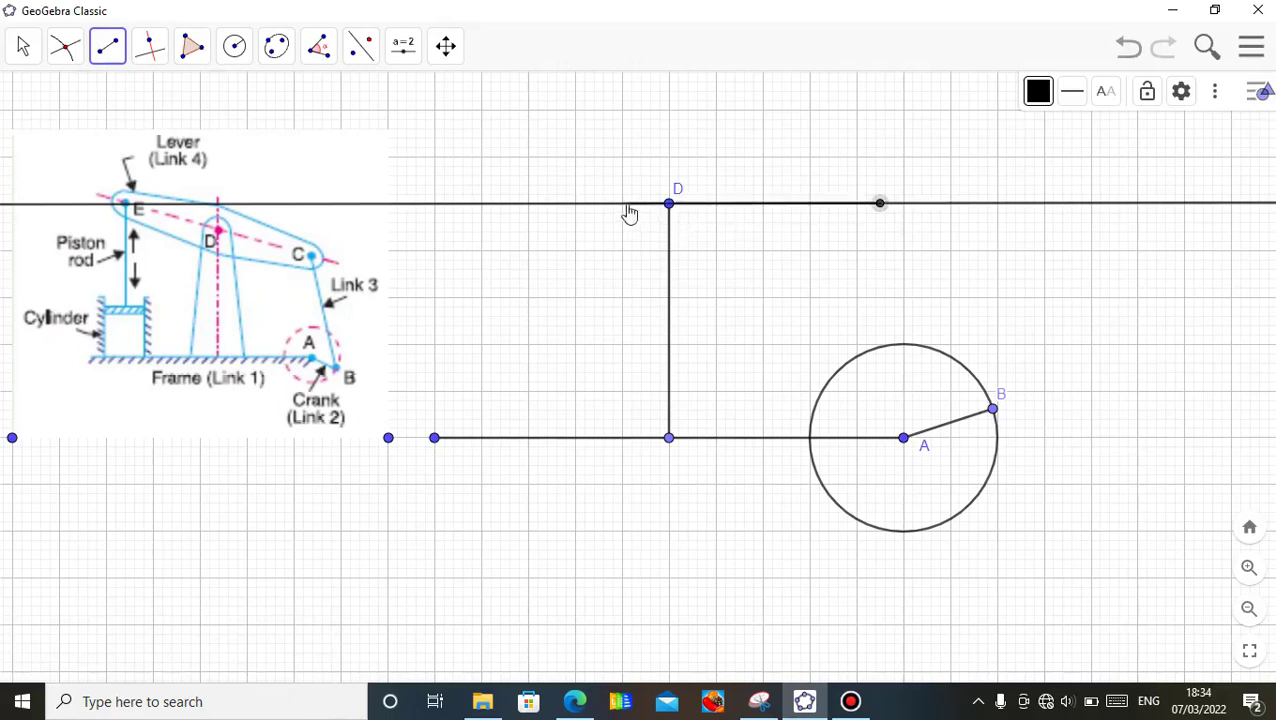
click(457, 204)
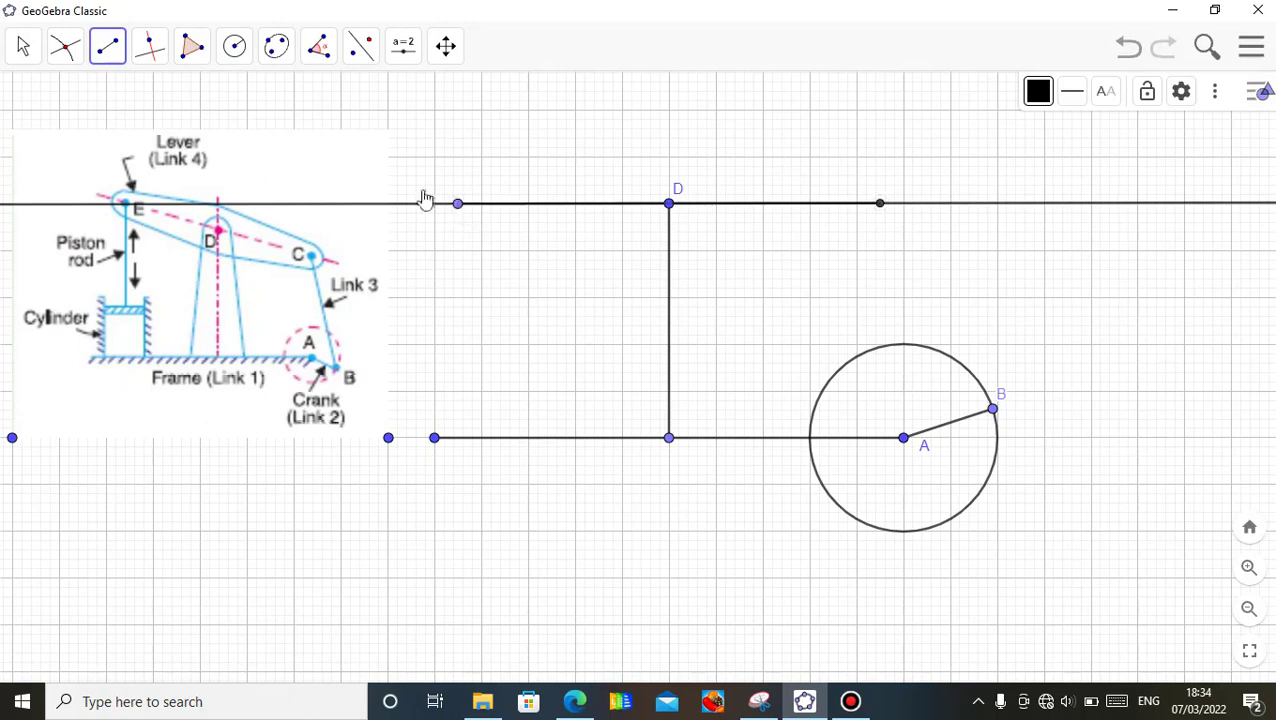
Hide the infinite line through D and move B along the crank circle to test the lever, ending almost level with A
click(25, 50)
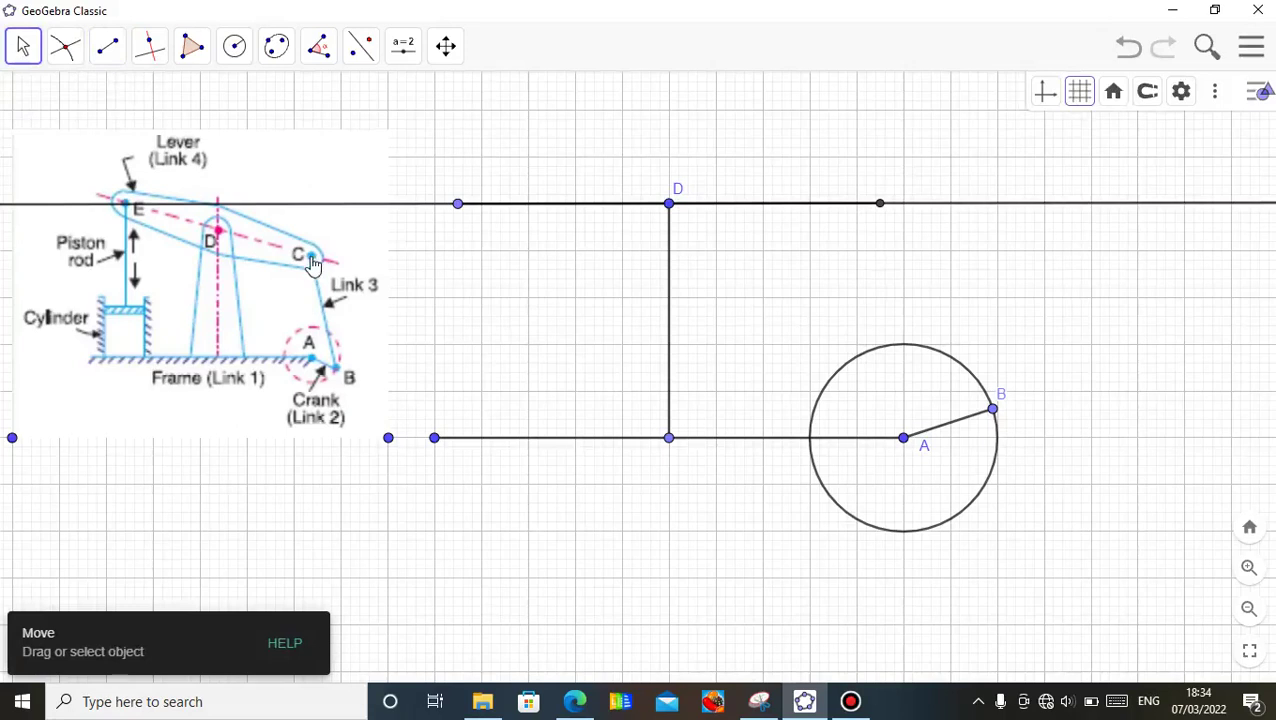
click(428, 214)
right_click(428, 214)
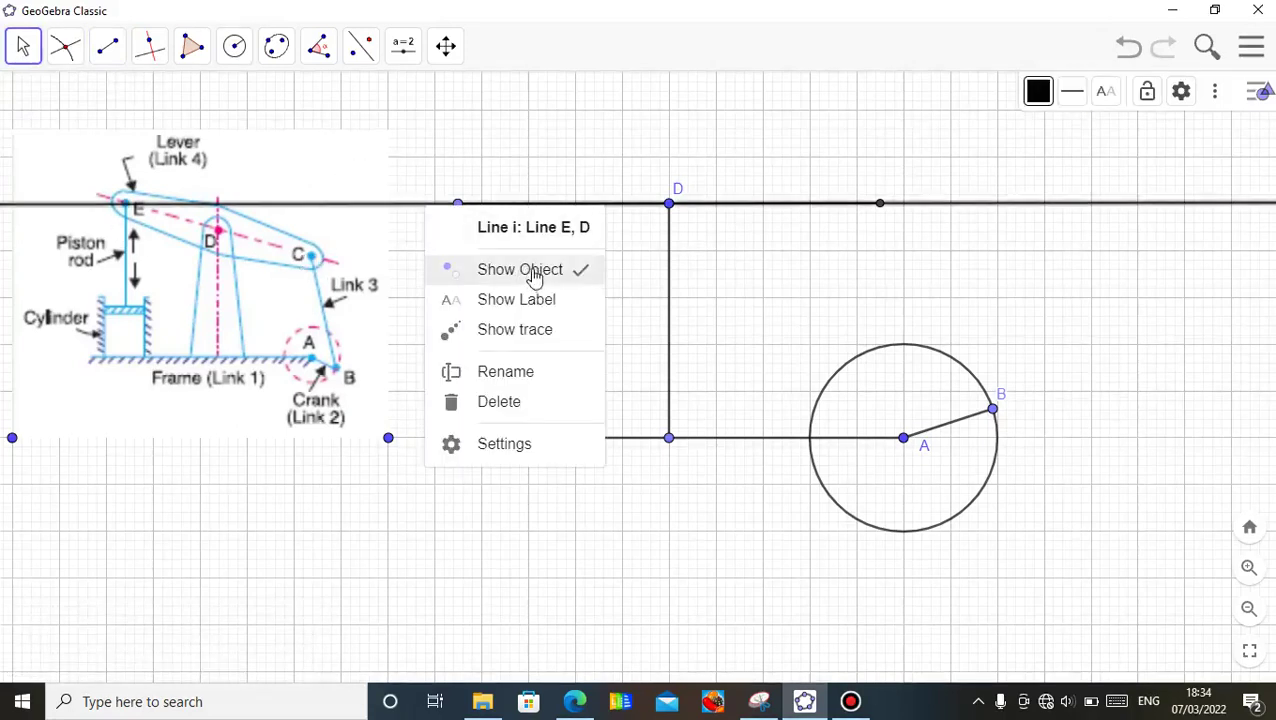
click(533, 277)
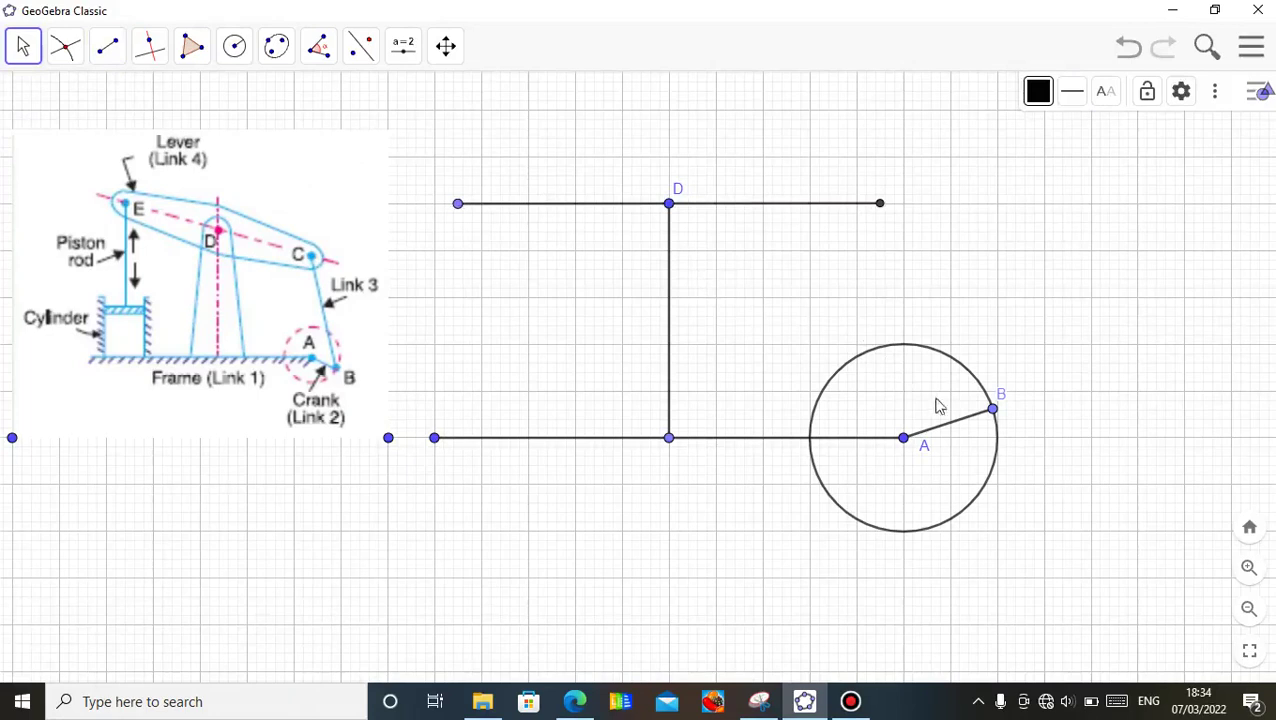
mouse_move(990, 412)
mouse_down()
mouse_move(951, 367)
mouse_move(885, 350)
mouse_move(818, 445)
mouse_move(924, 515)
mouse_move(997, 427)
mouse_move(864, 379)
mouse_move(911, 513)
mouse_move(978, 461)
mouse_move(980, 413)
mouse_move(873, 390)
mouse_move(1014, 447)
mouse_move(977, 413)
mouse_up()
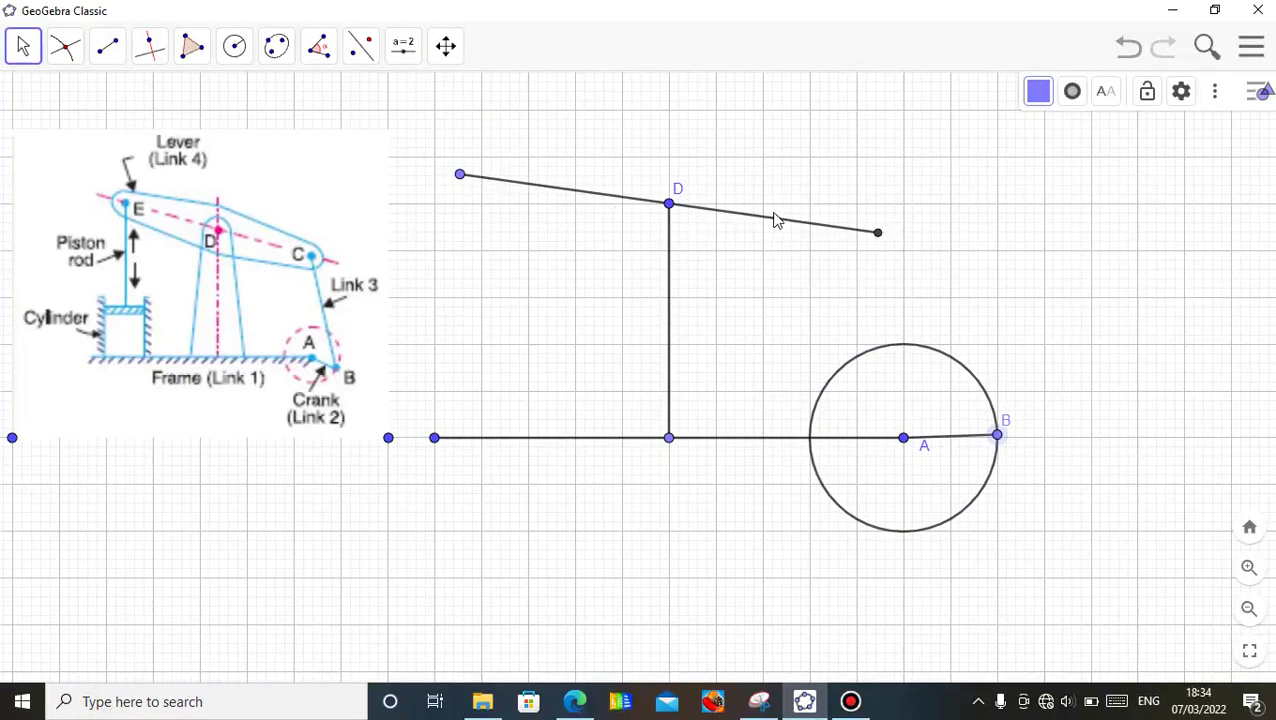
Draw a segment joining the lever's right end point to point B as the connecting link
click(107, 45)
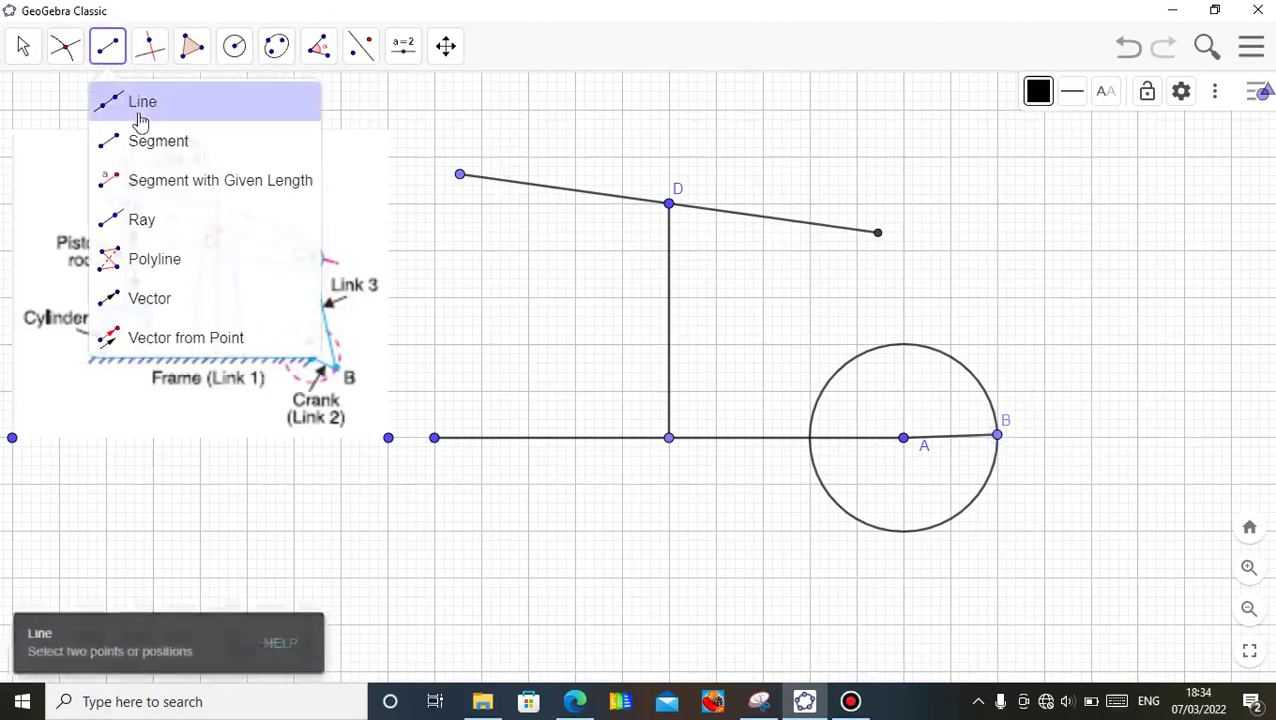
click(158, 143)
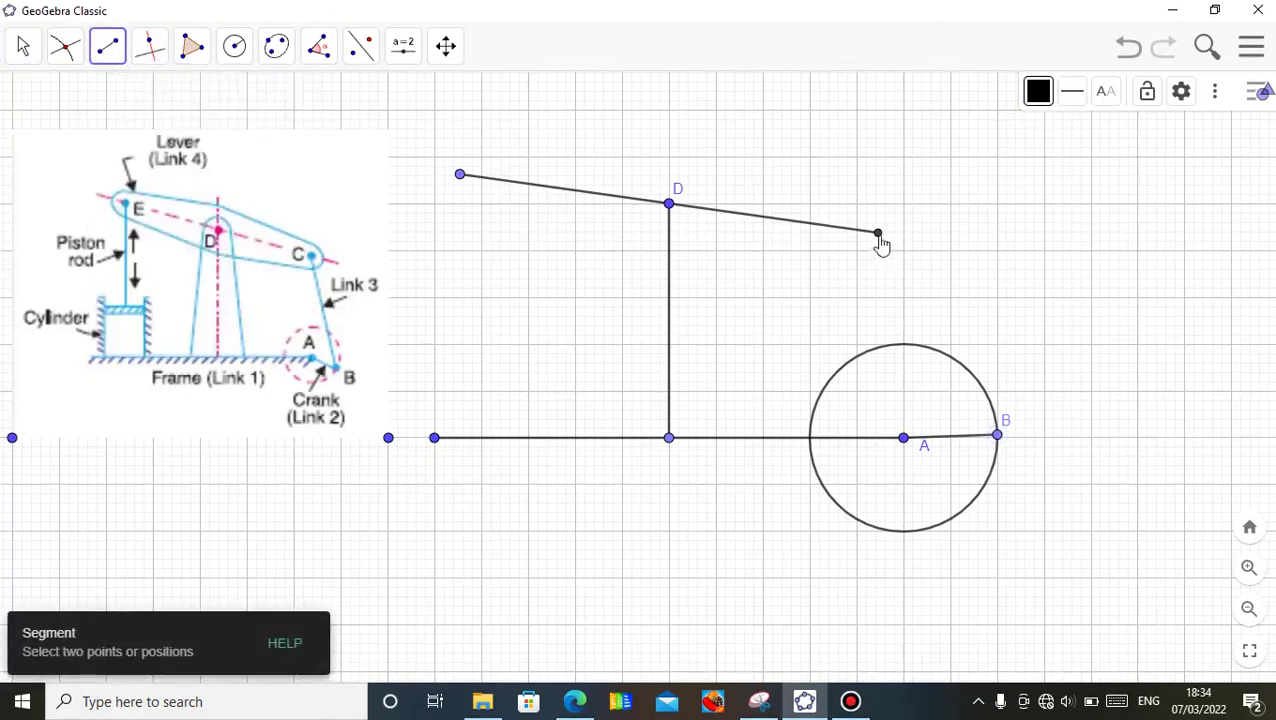
click(878, 234)
click(997, 435)
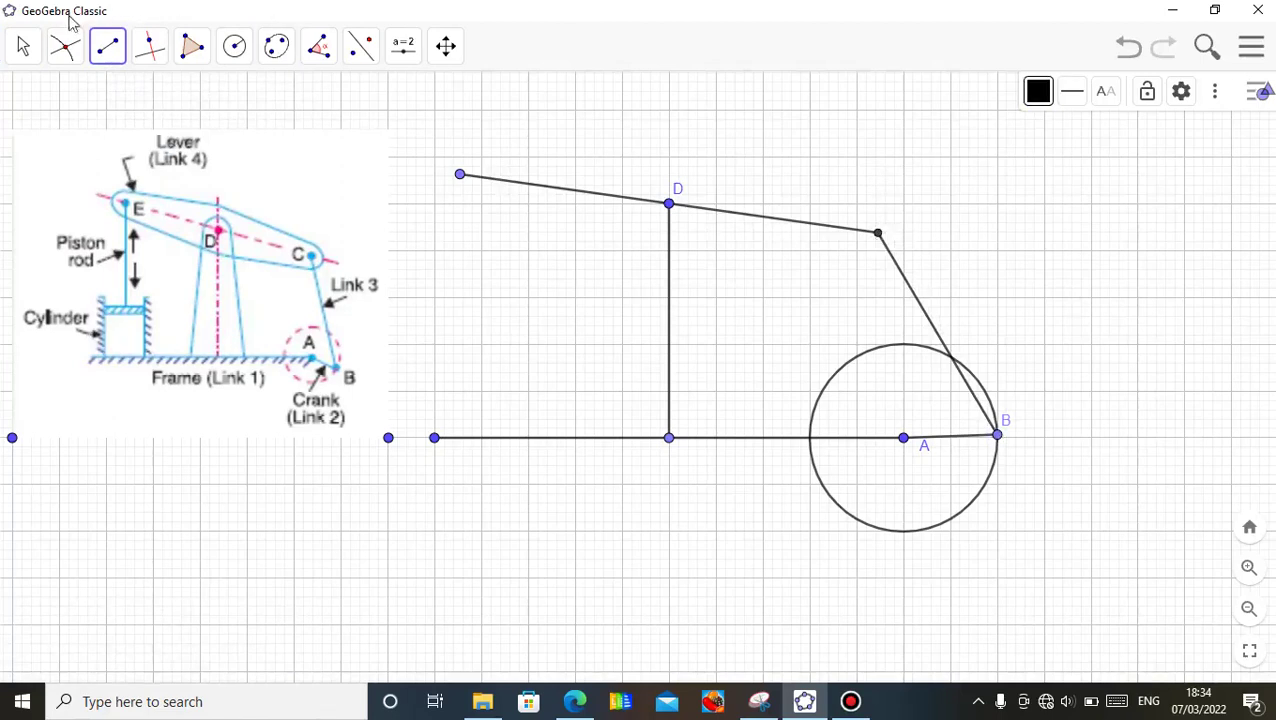
Rename the joint between the lever and the connecting link to C
click(23, 46)
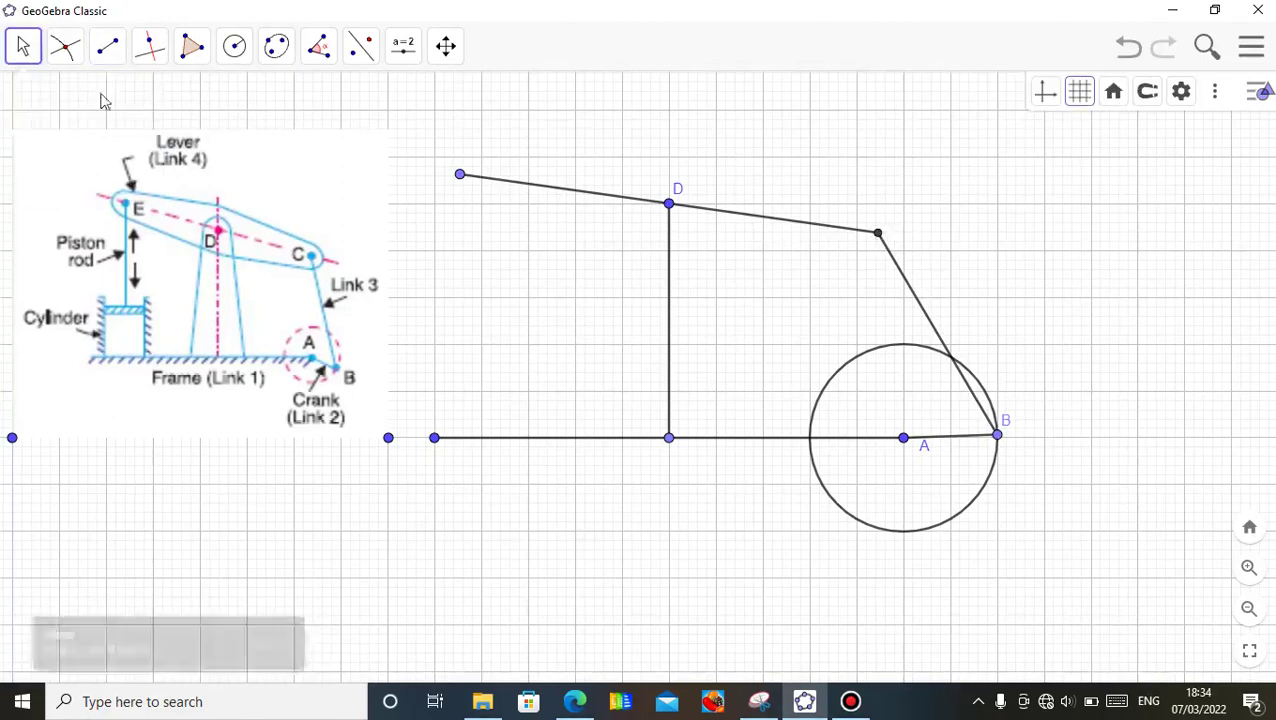
click(878, 240)
right_click(878, 240)
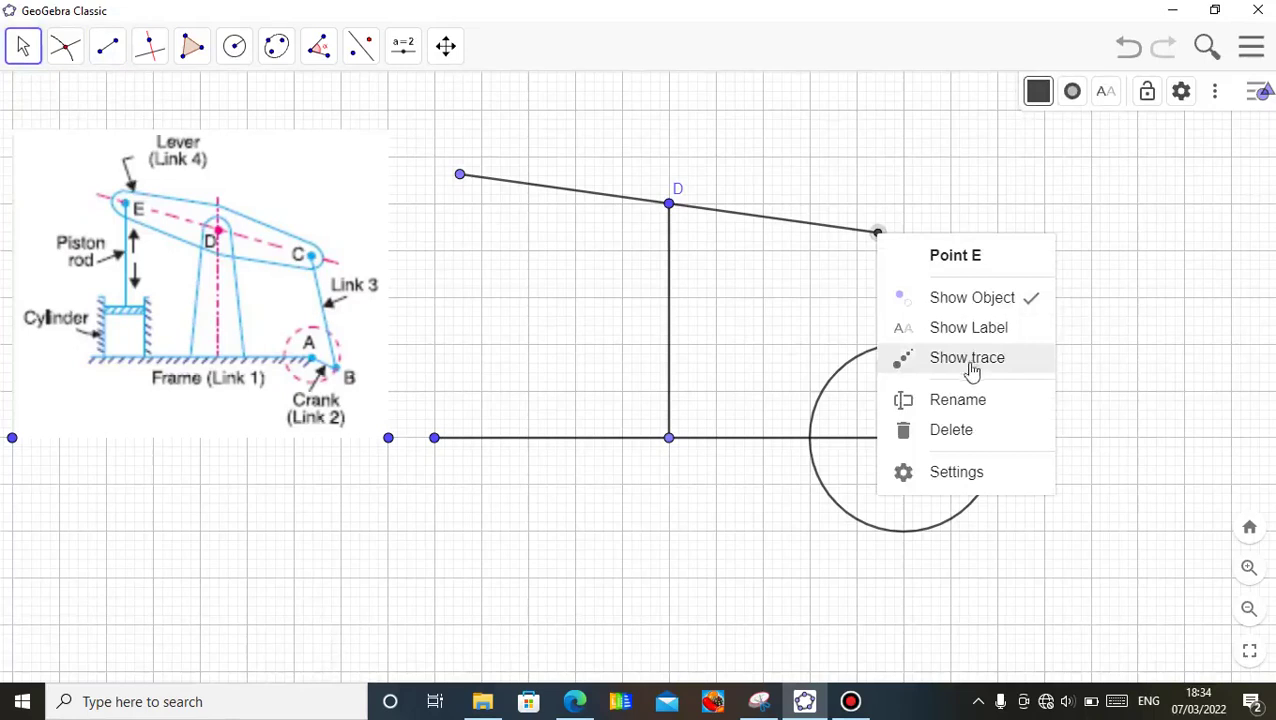
click(958, 400)
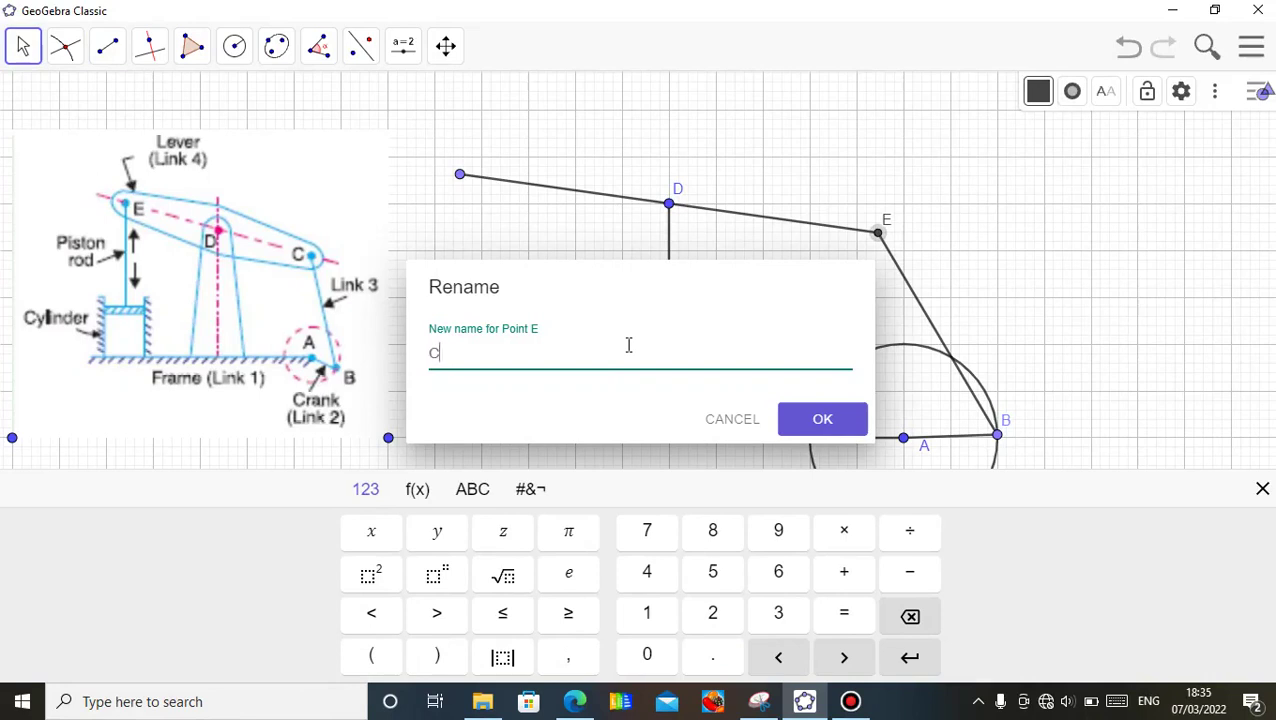
text(C)
click(826, 434)
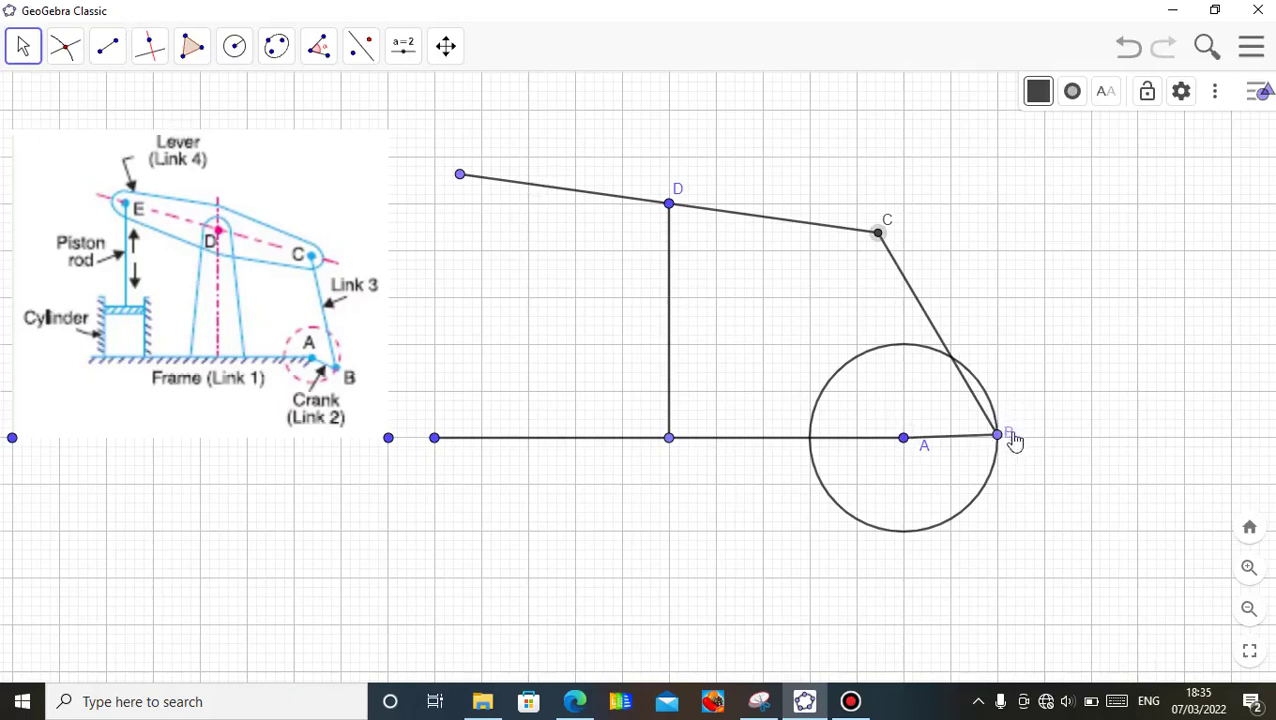
Move B around to the crank circle's upper-right part to test the linkage, and hide the radius 2 circle centred on A
drag(1000, 445, 963, 410)
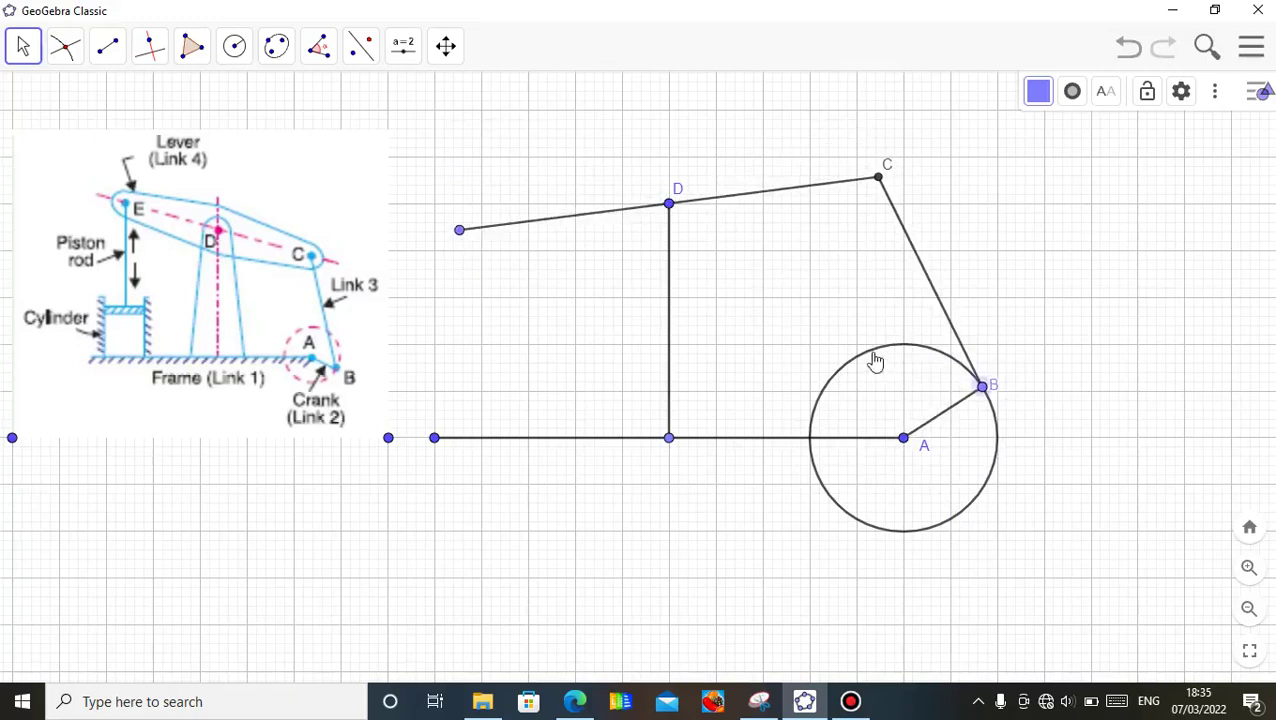
click(875, 362)
right_click(875, 362)
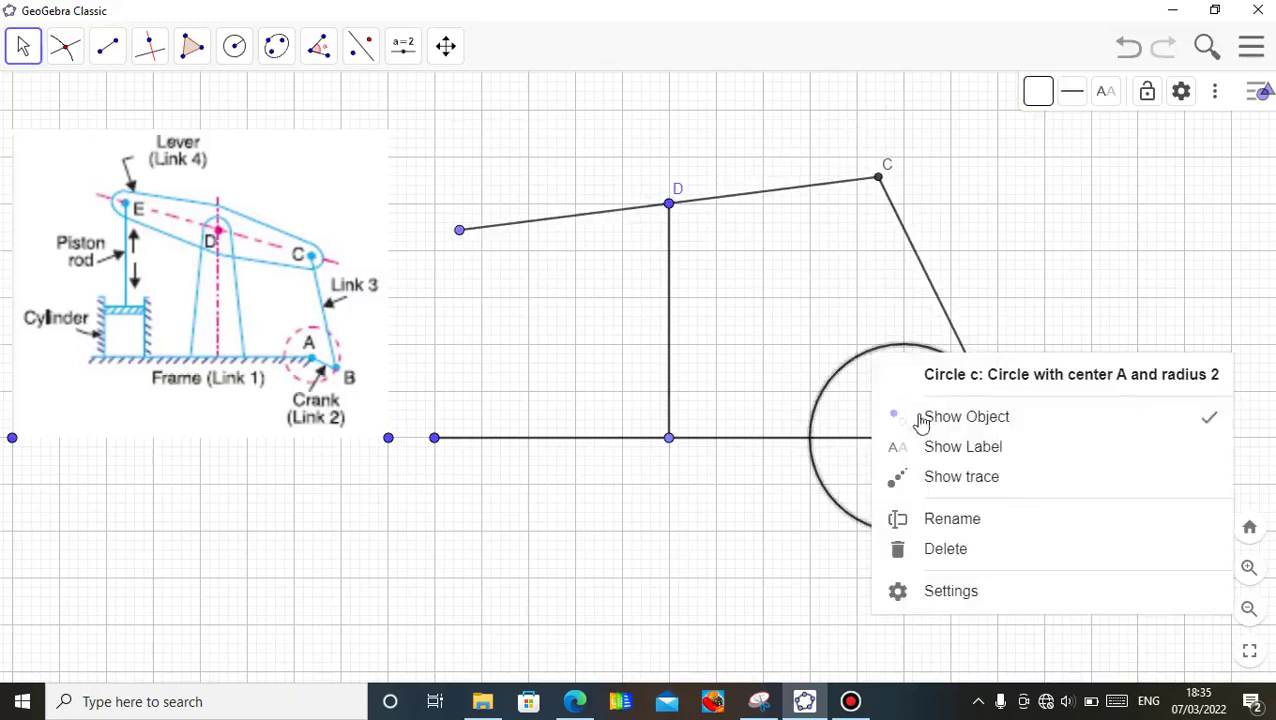
click(955, 422)
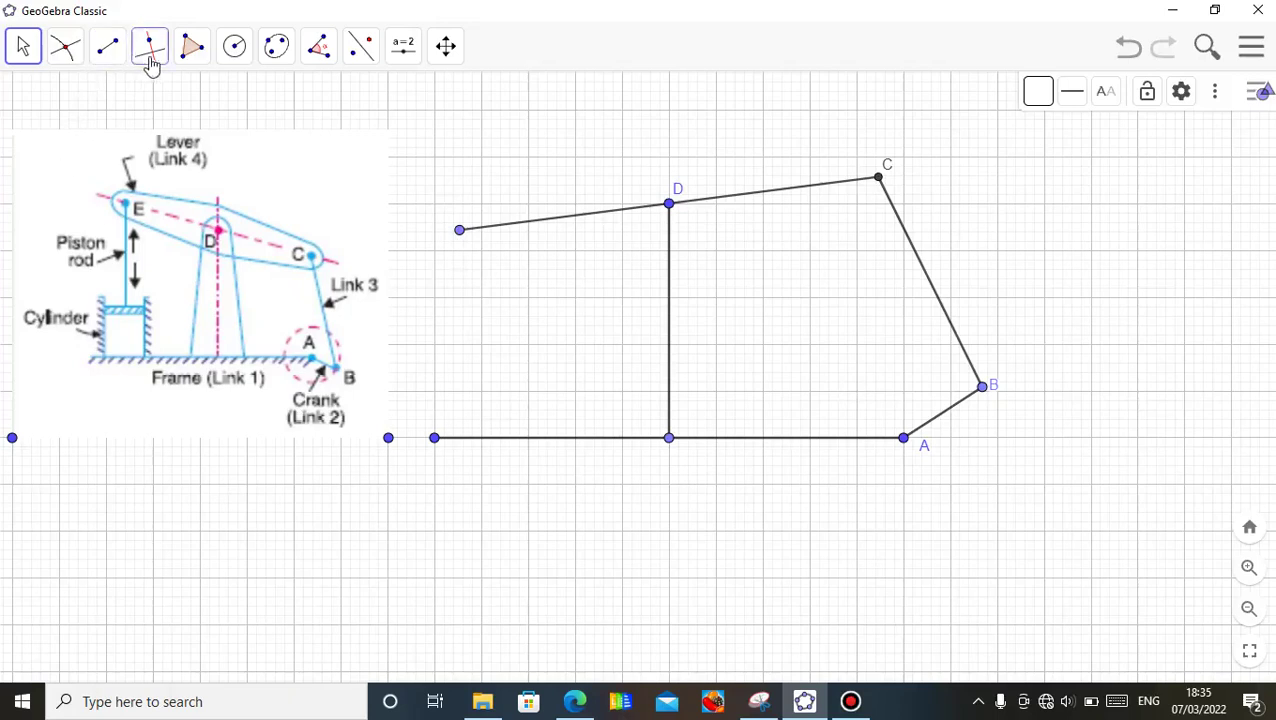
Draw a vertical line through the base segment's left end point and a new point 4 grid units above it
click(118, 50)
click(146, 116)
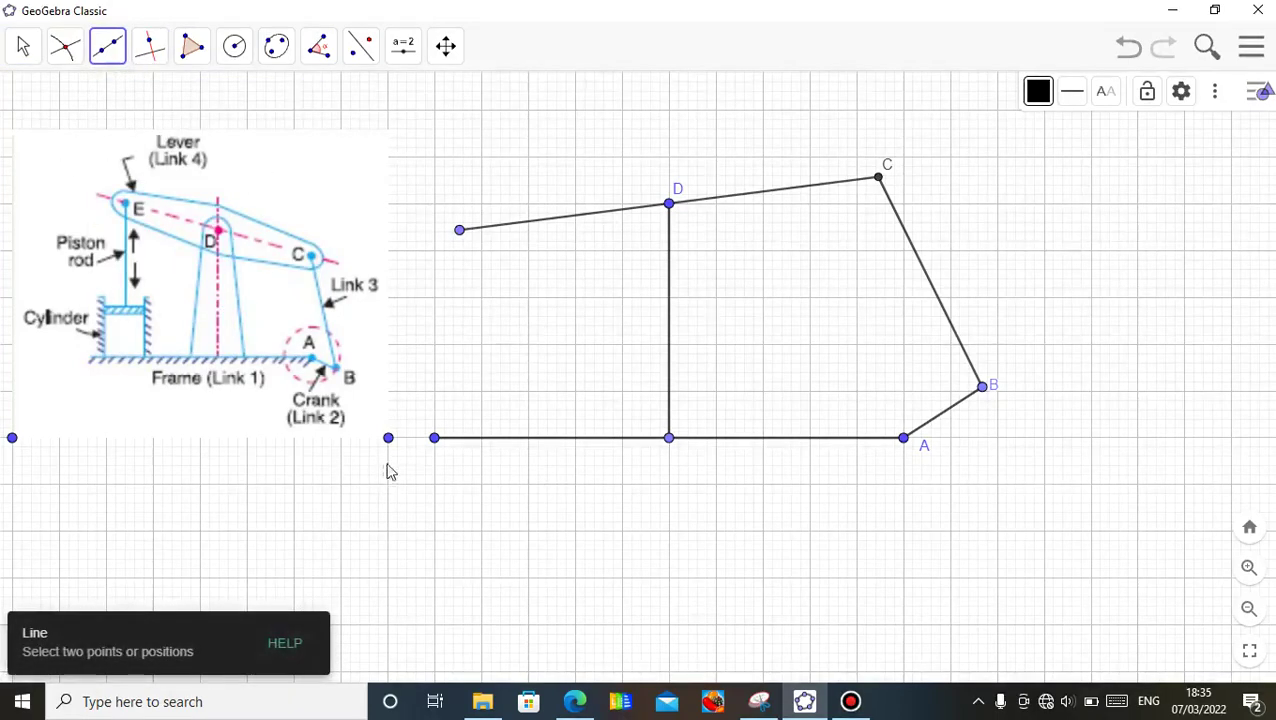
click(434, 440)
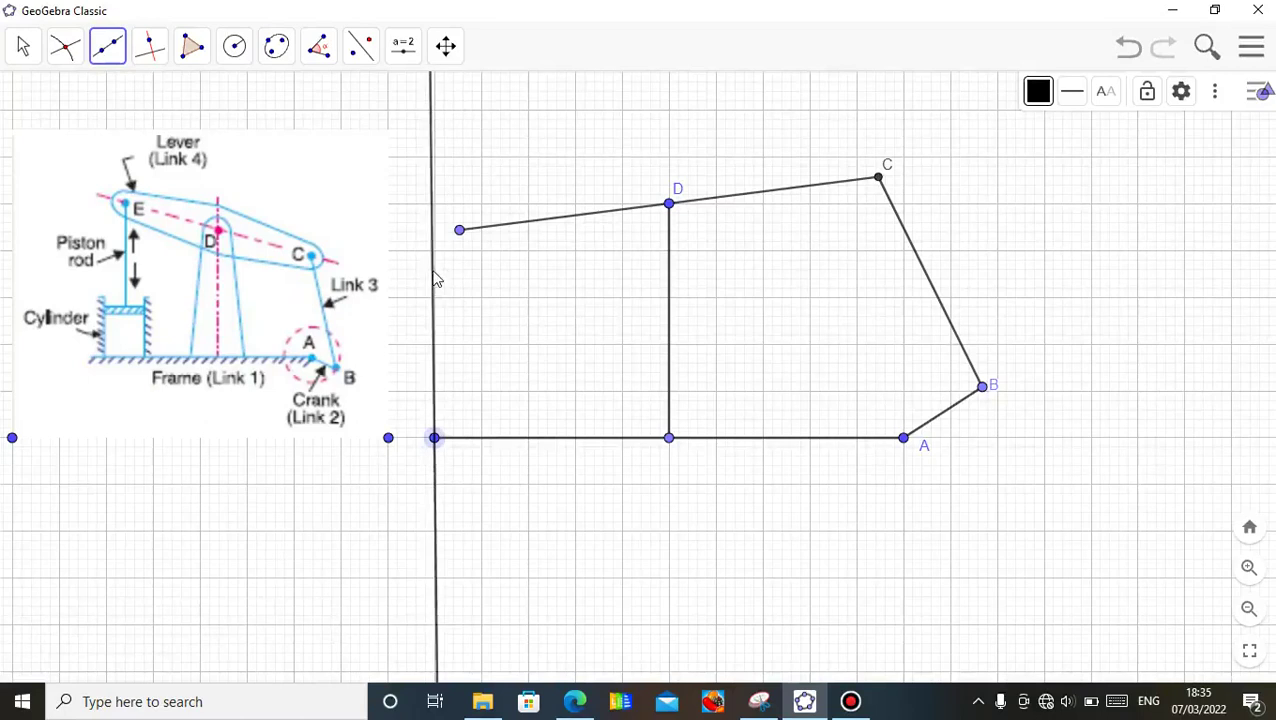
click(435, 251)
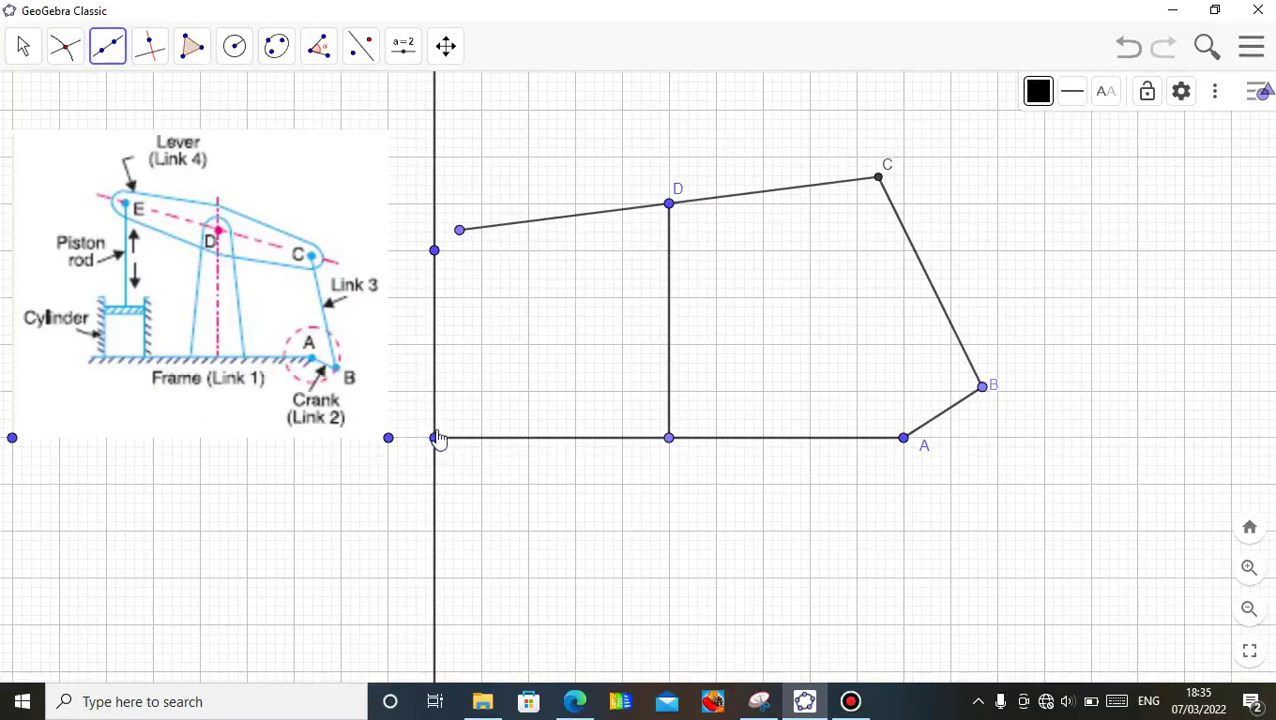
click(22, 45)
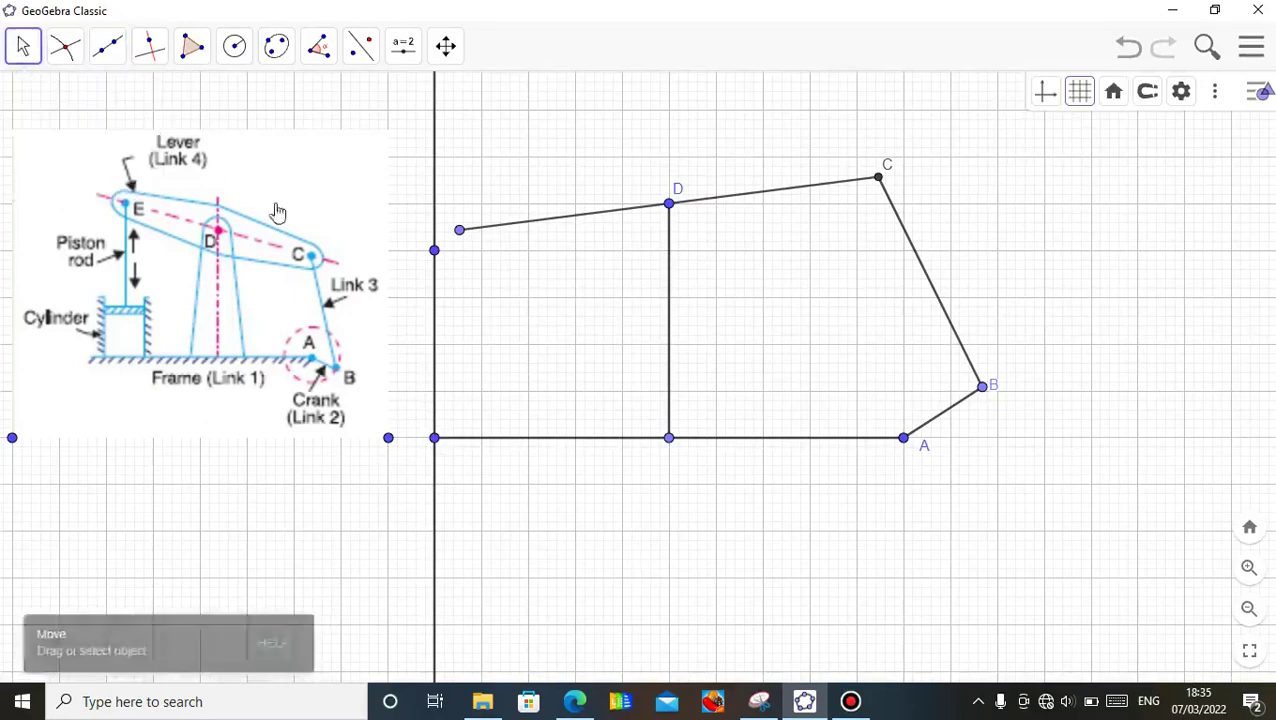
drag(436, 440, 441, 447)
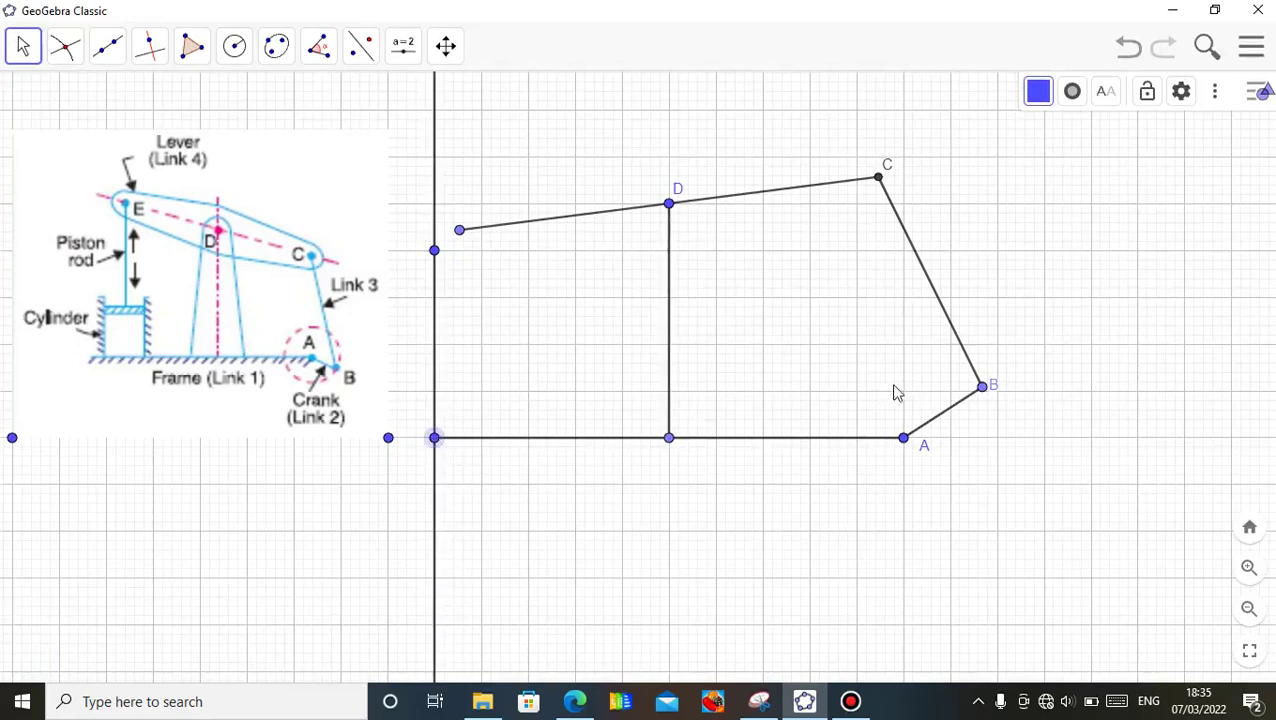
Move B down around the crank circle until the lever is horizontal, and hide the vertical line and its upper point
drag(984, 389, 992, 418)
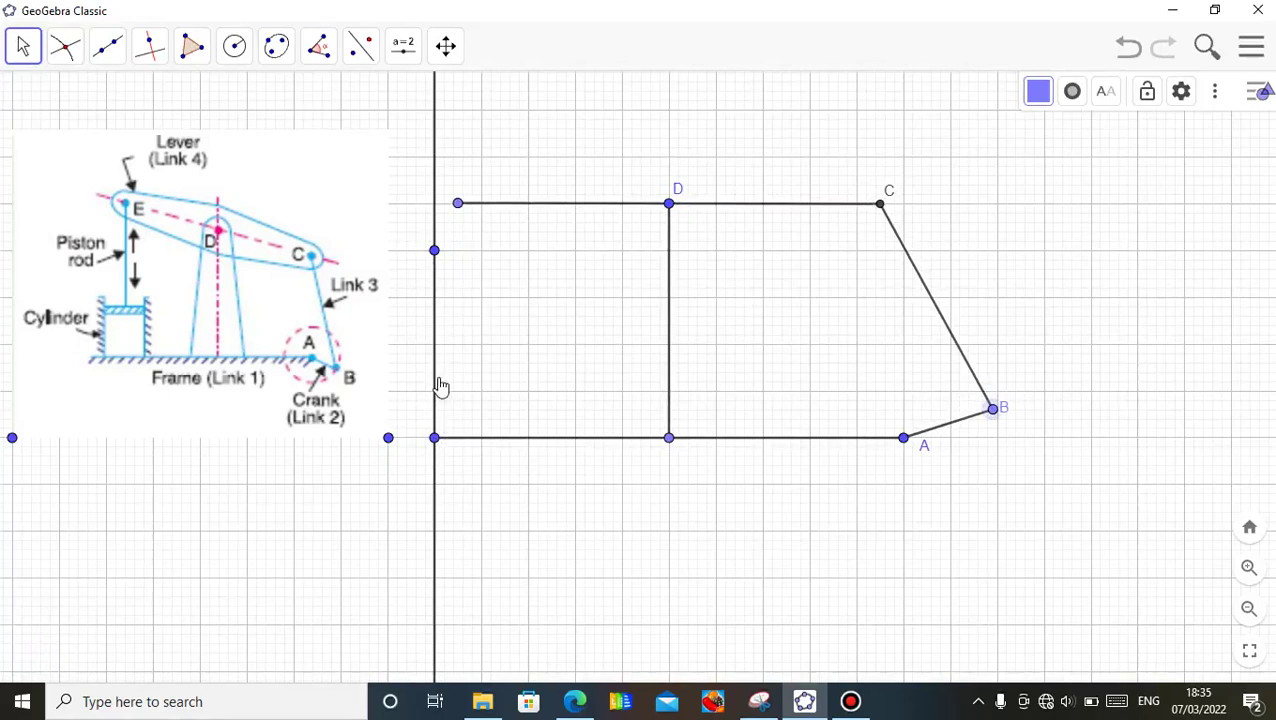
mouse_move(437, 442)
mouse_down()
mouse_move(449, 445)
mouse_move(438, 447)
mouse_up()
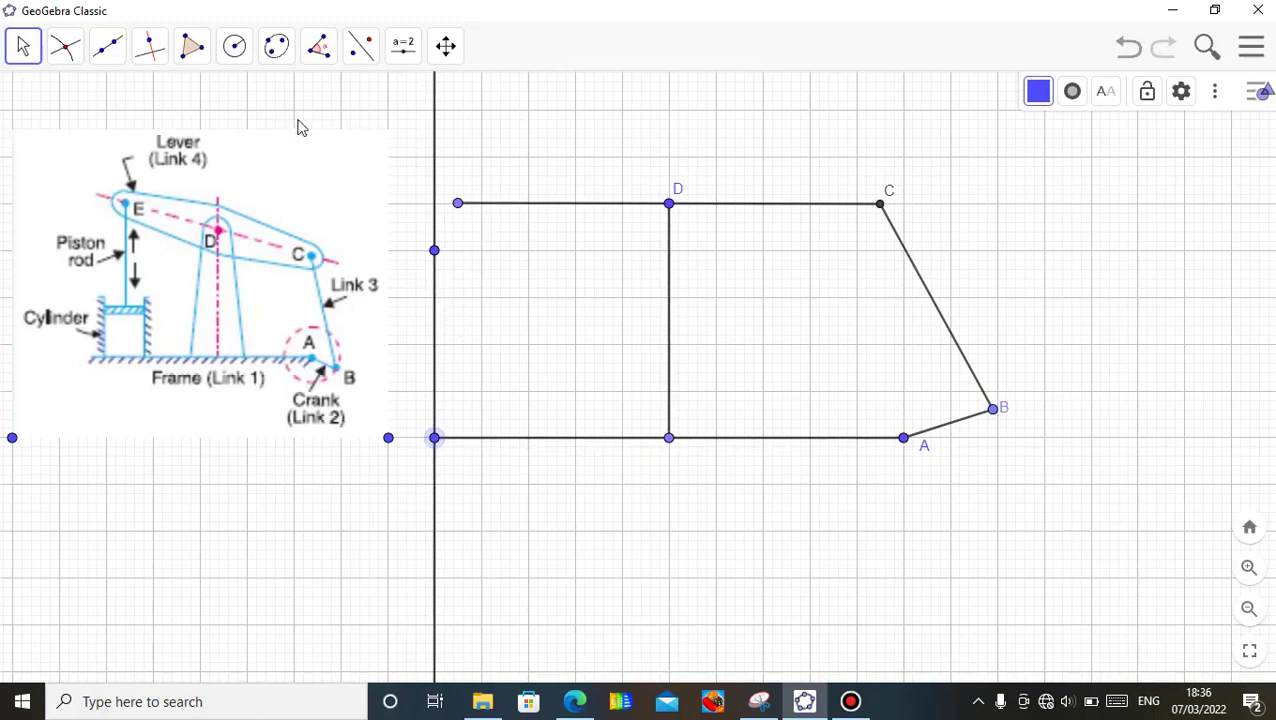
right_click(436, 304)
click(535, 490)
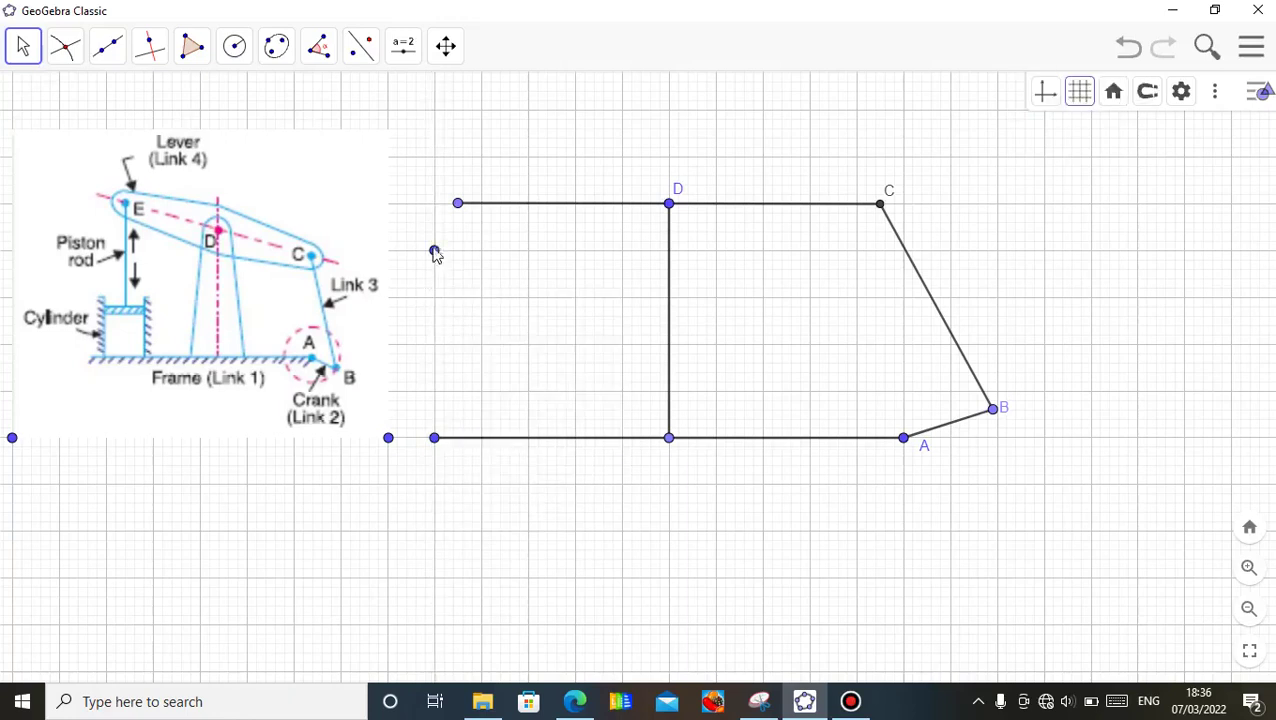
right_click(434, 251)
click(526, 443)
Hide the horizontal base segment and its left end point
mouse_move(437, 444)
mouse_down()
mouse_move(453, 447)
mouse_move(436, 445)
mouse_up()
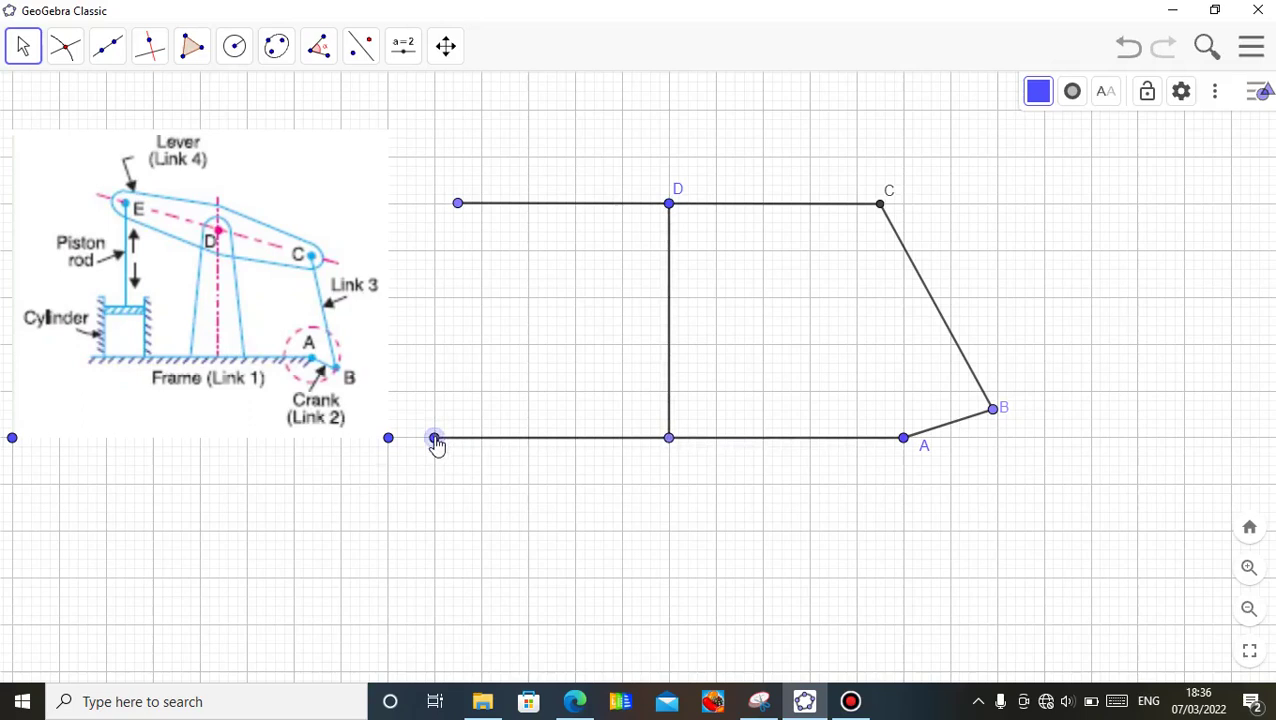
right_click(524, 447)
click(598, 487)
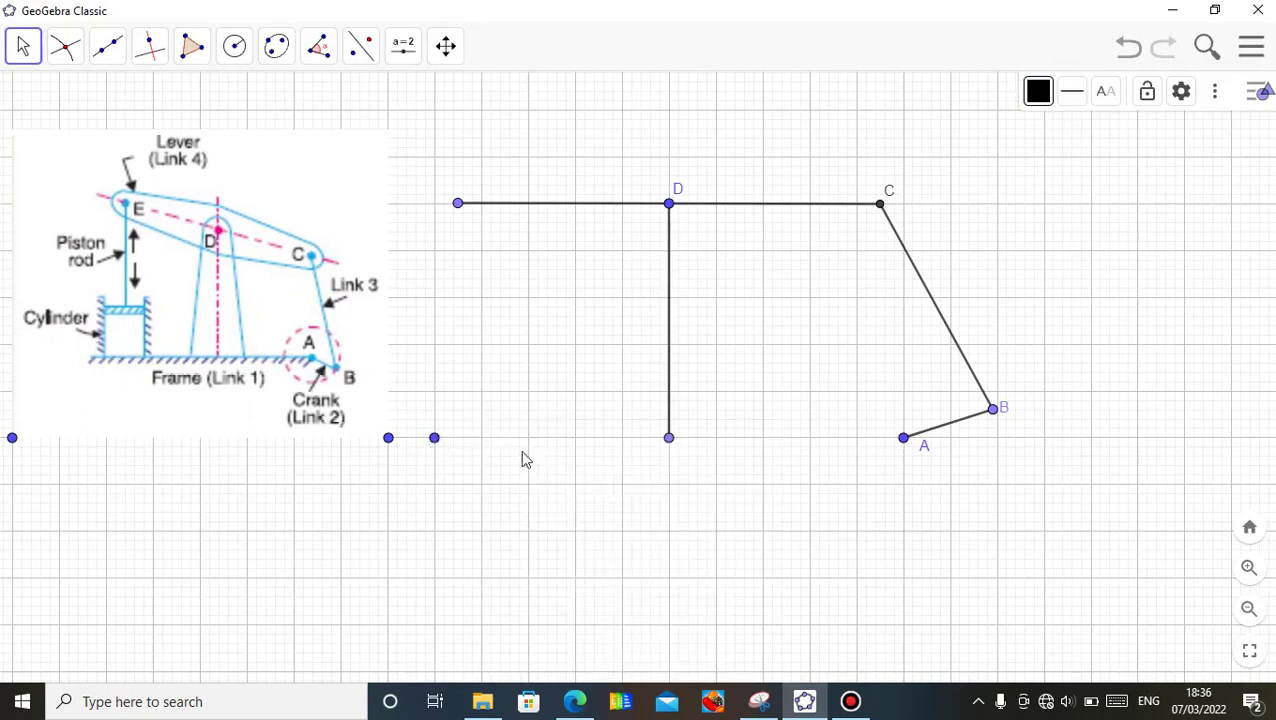
right_click(434, 440)
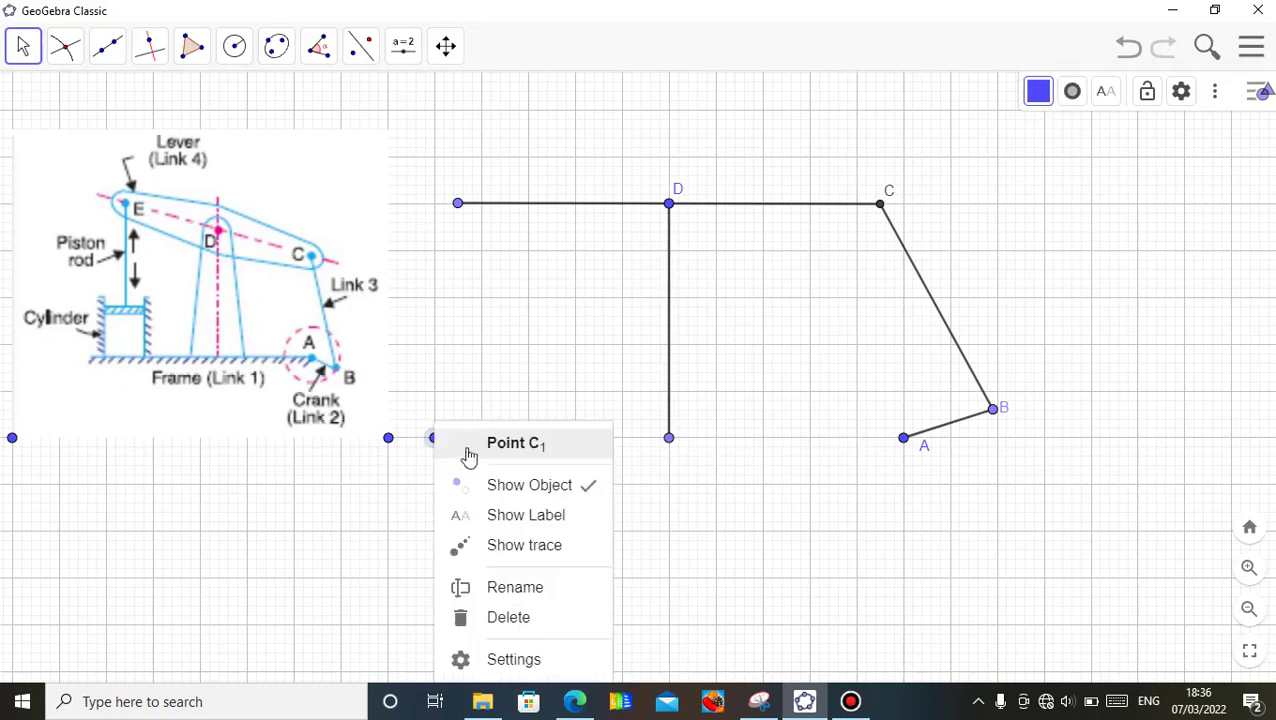
click(505, 487)
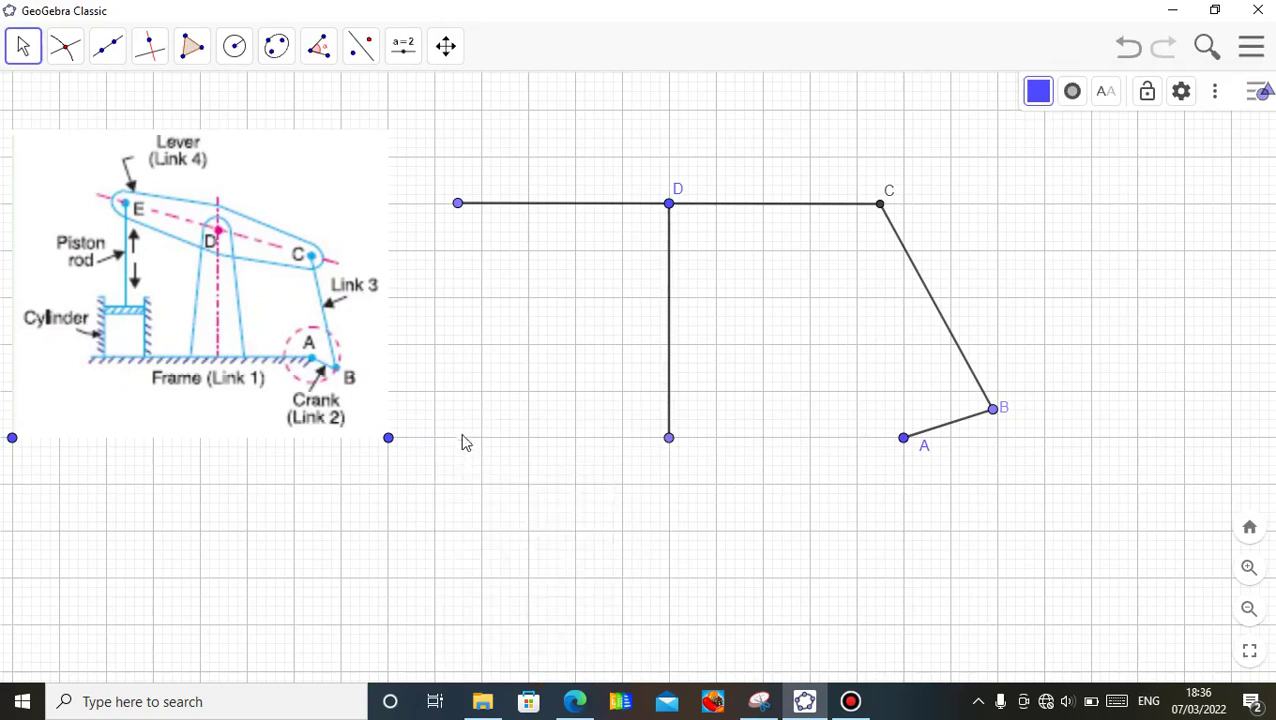
Draw a vertical guide line through a new point at base level below the lever's left end and another point just above that end
click(104, 47)
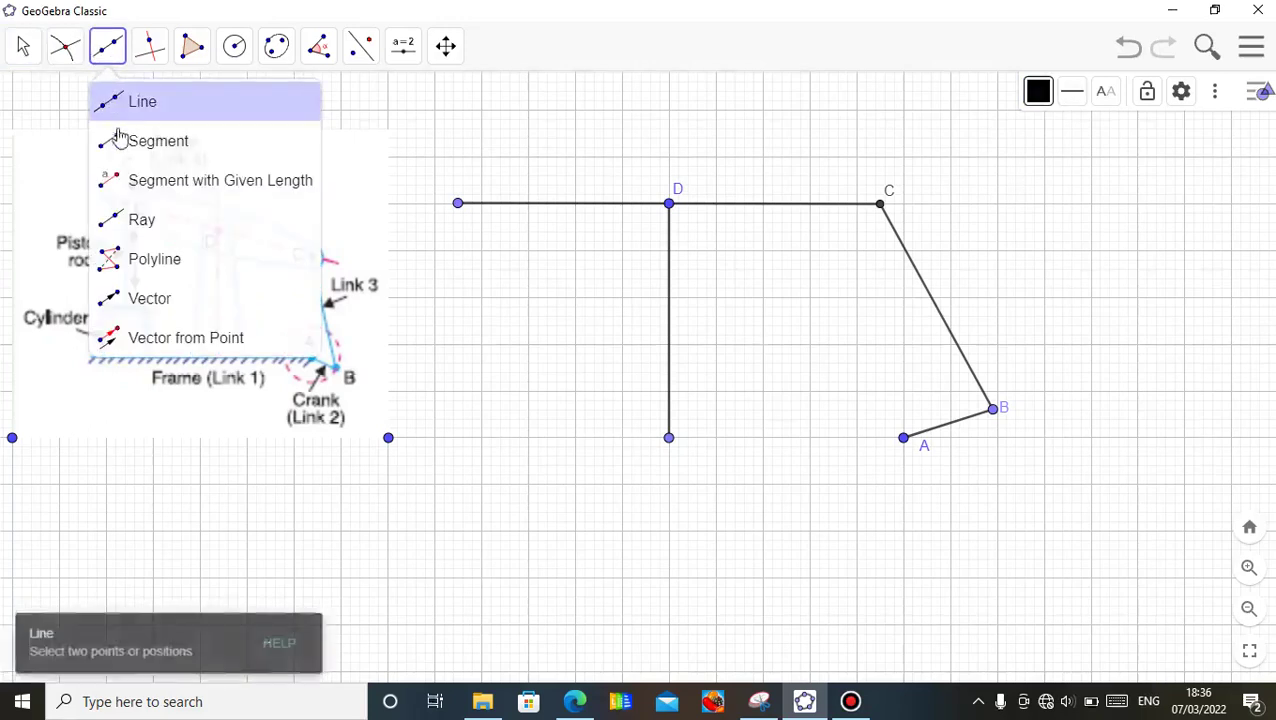
click(152, 108)
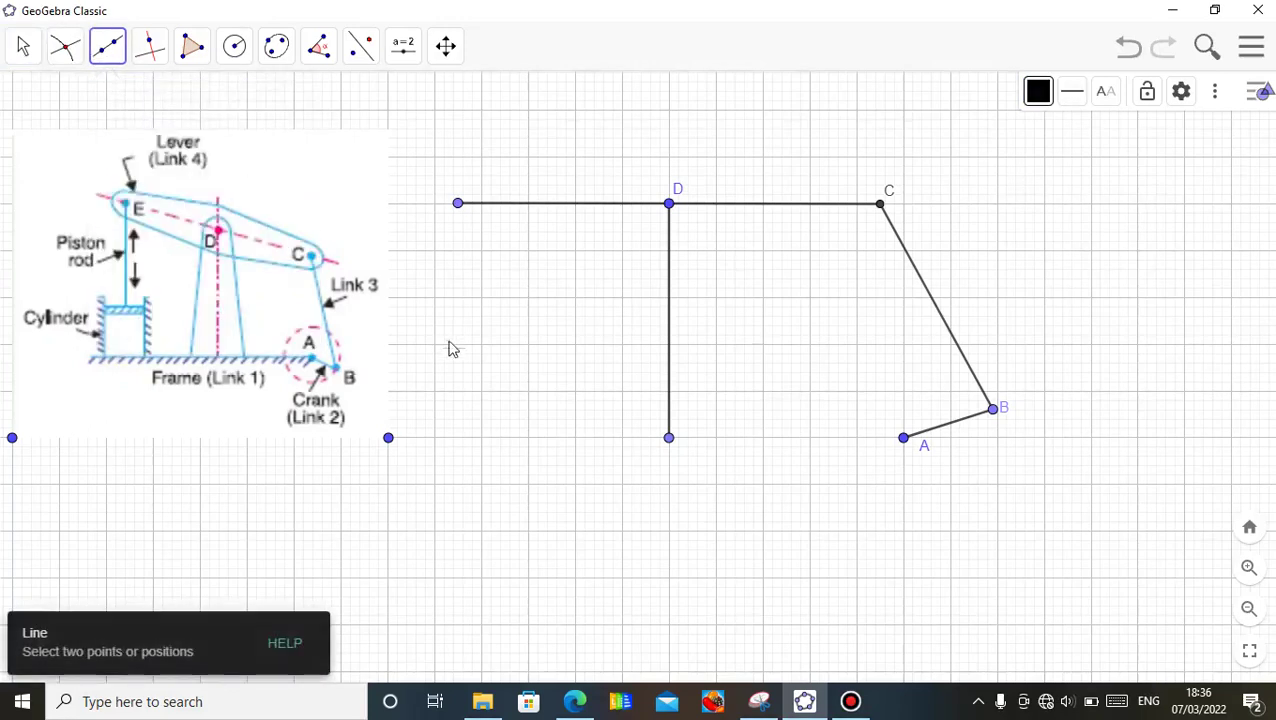
click(456, 437)
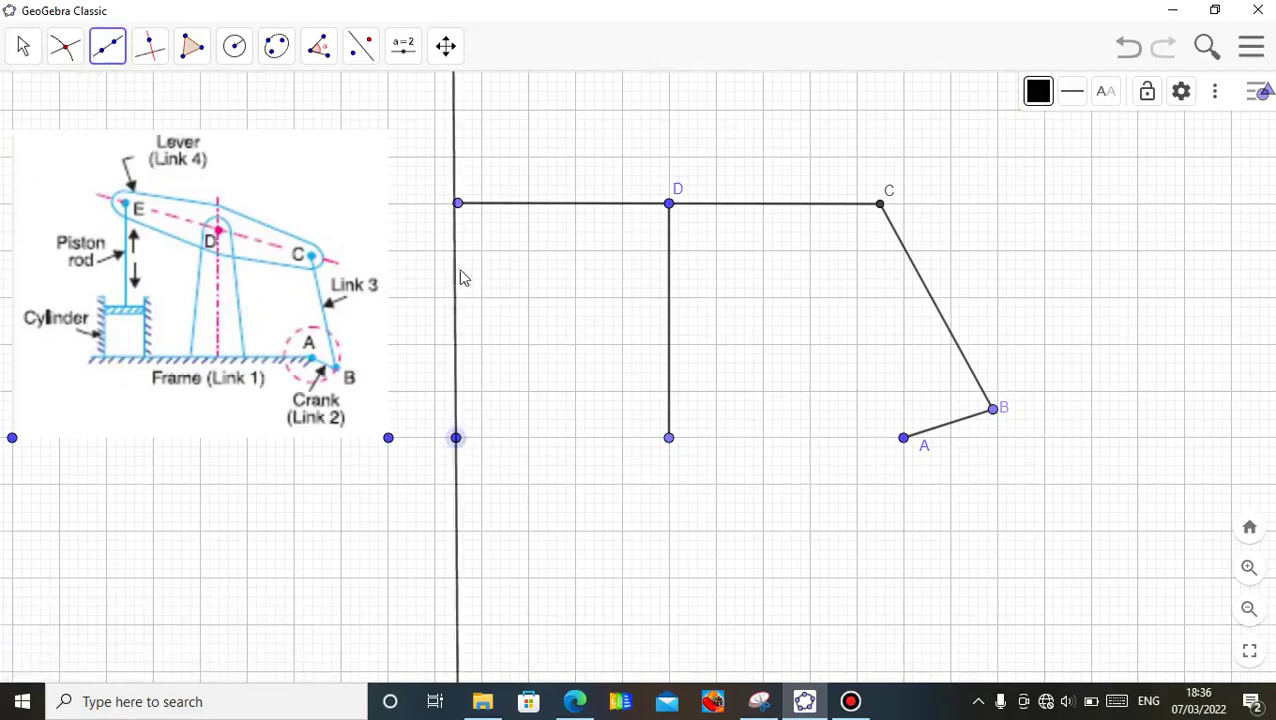
click(457, 158)
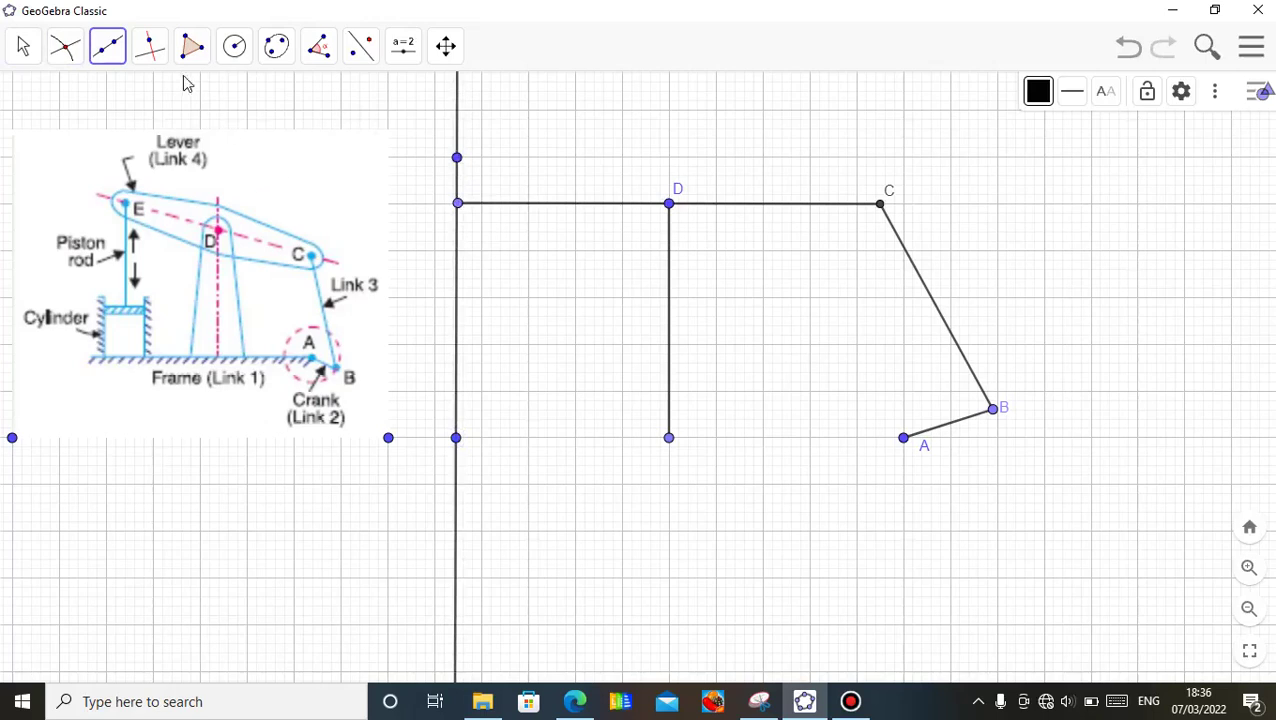
Try a circle of radius 5 centred on the lever's left end point, and undo it
click(239, 50)
mouse_move(276, 46)
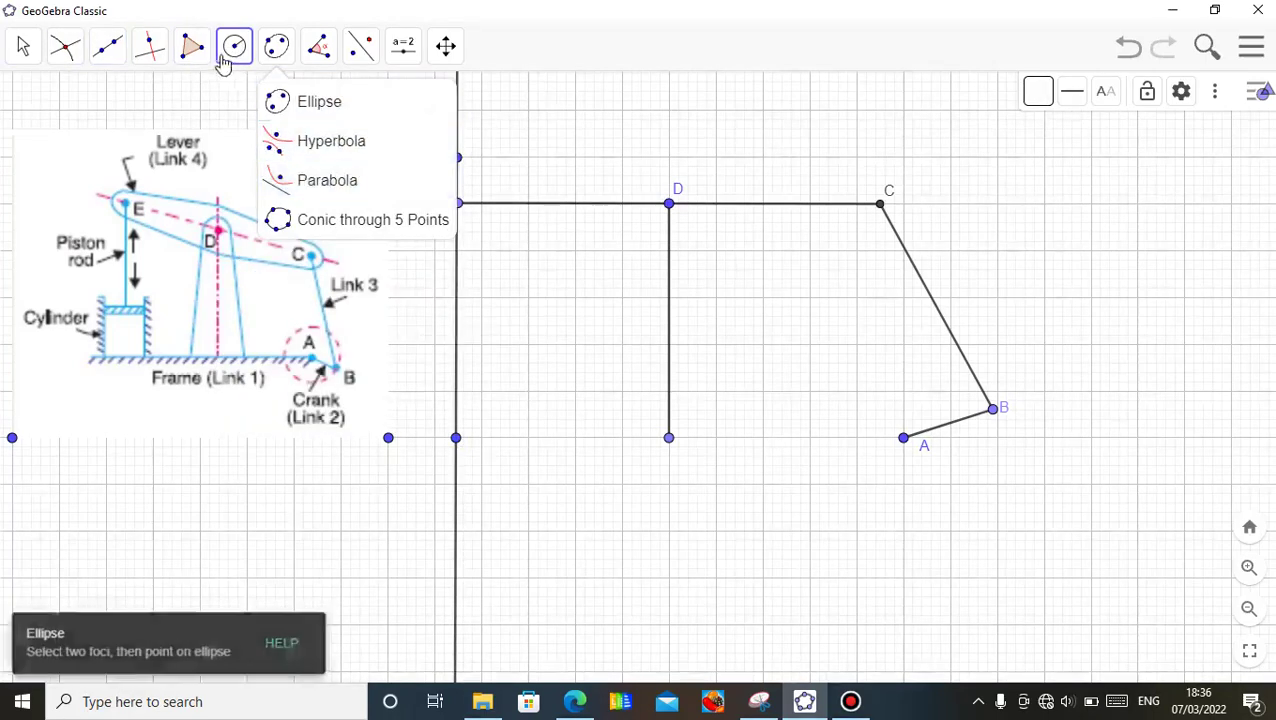
mouse_move(234, 66)
click(288, 150)
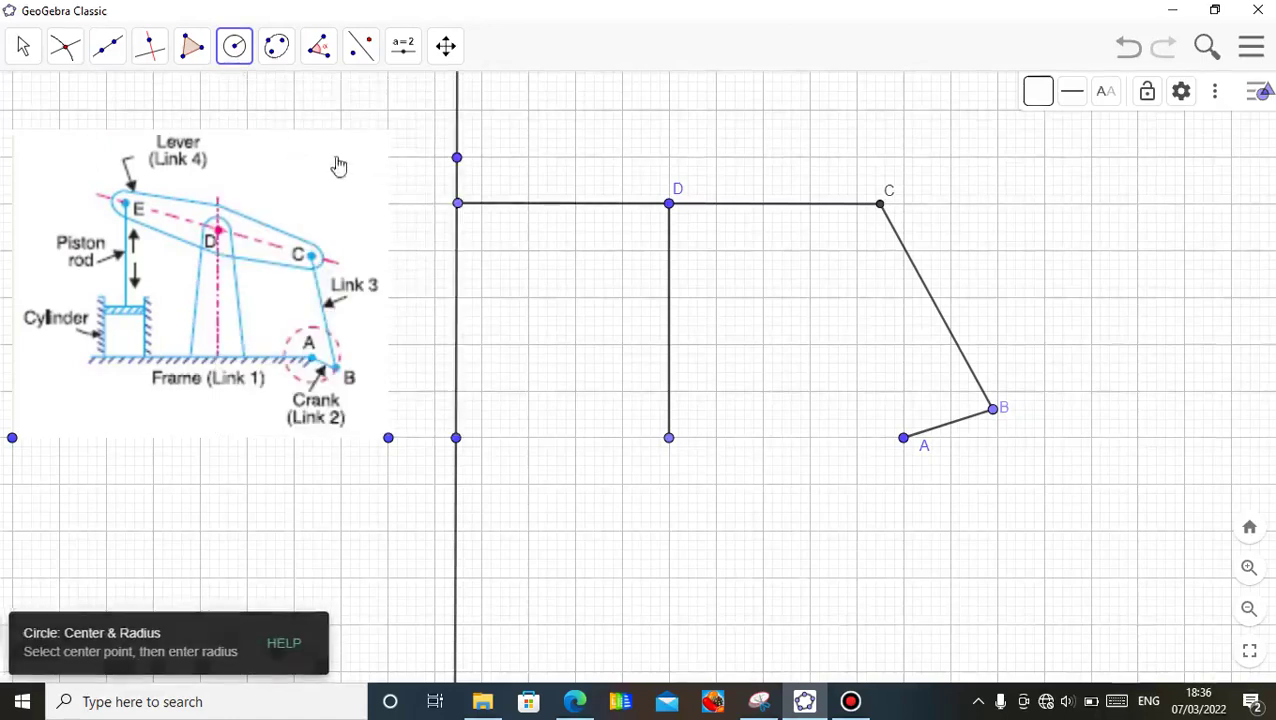
click(459, 205)
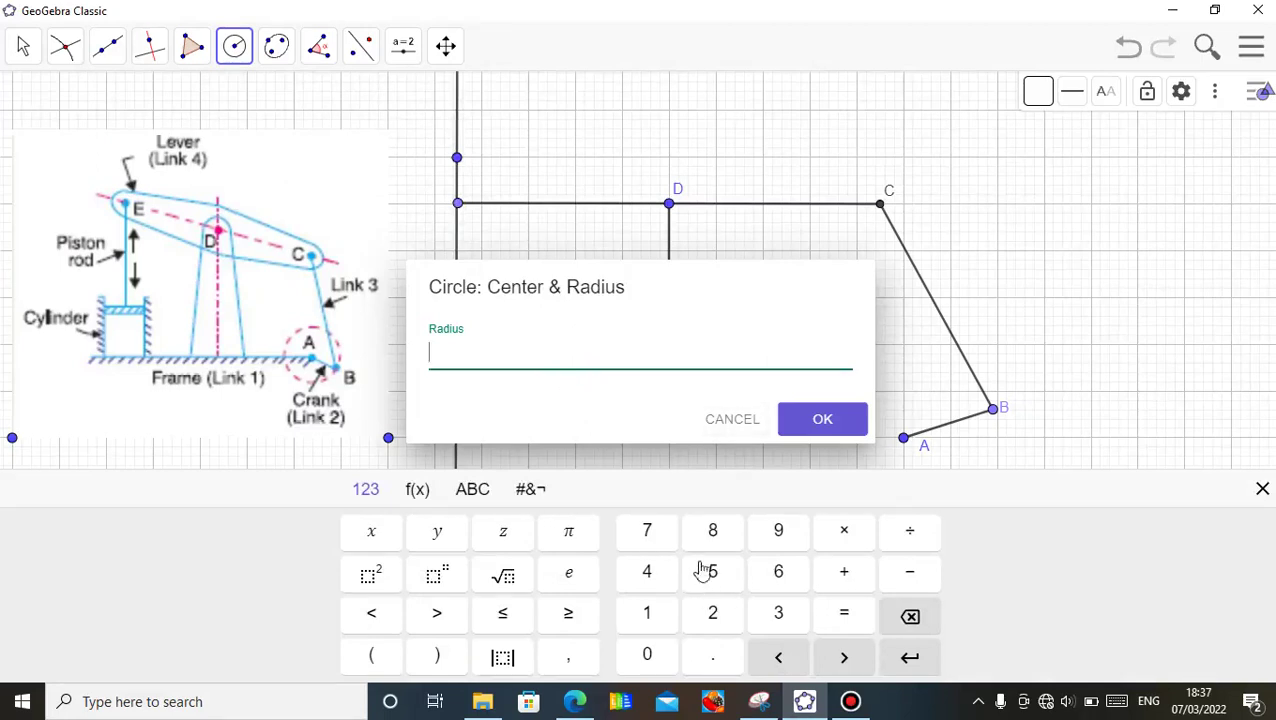
click(722, 584)
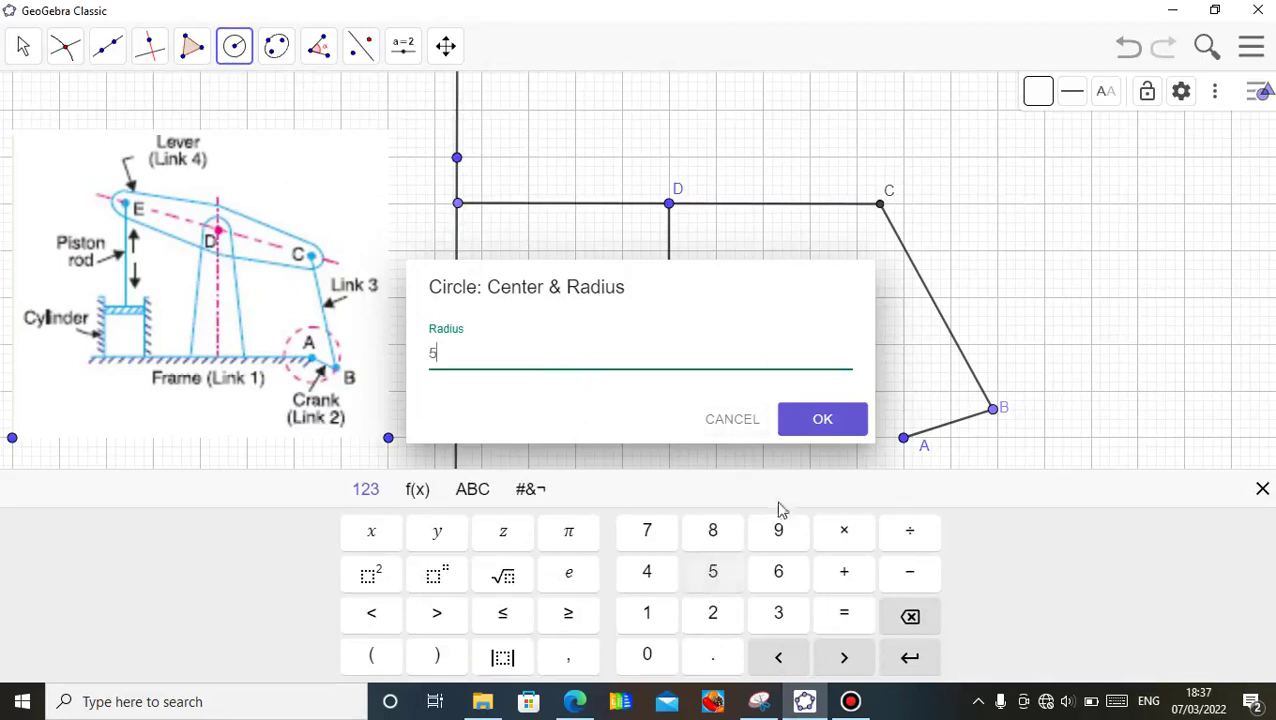
click(816, 427)
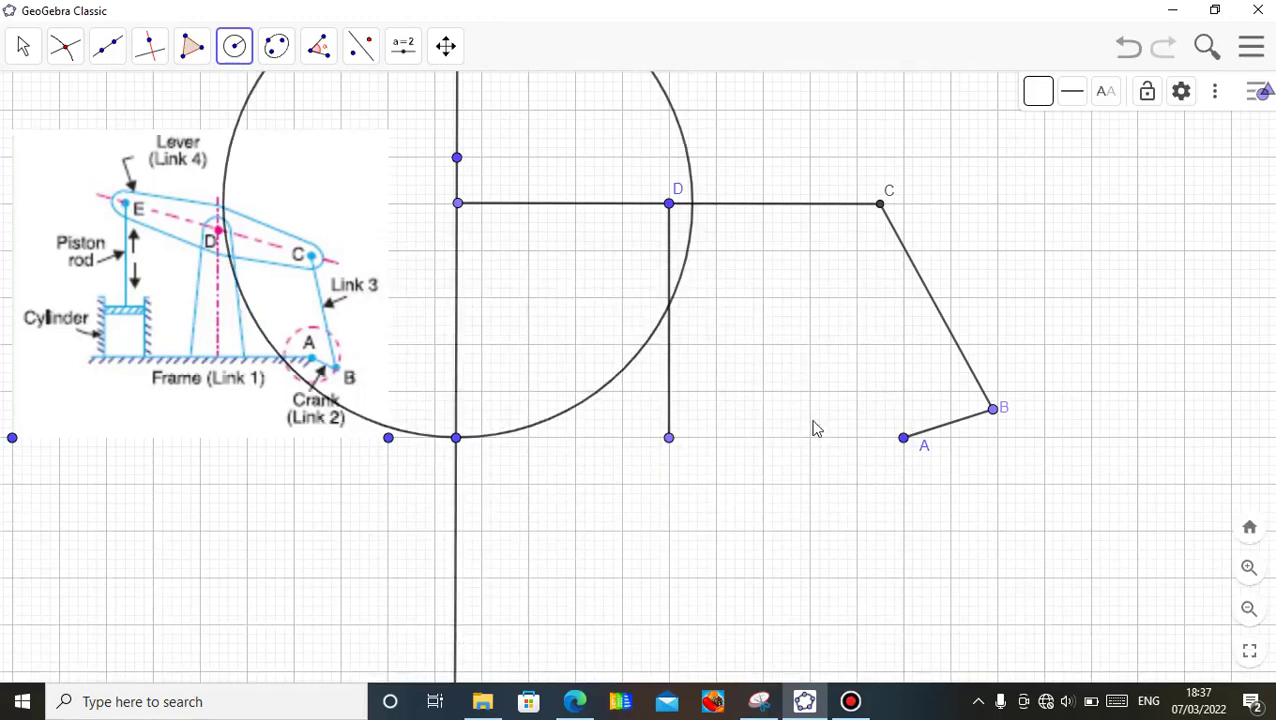
click(1129, 48)
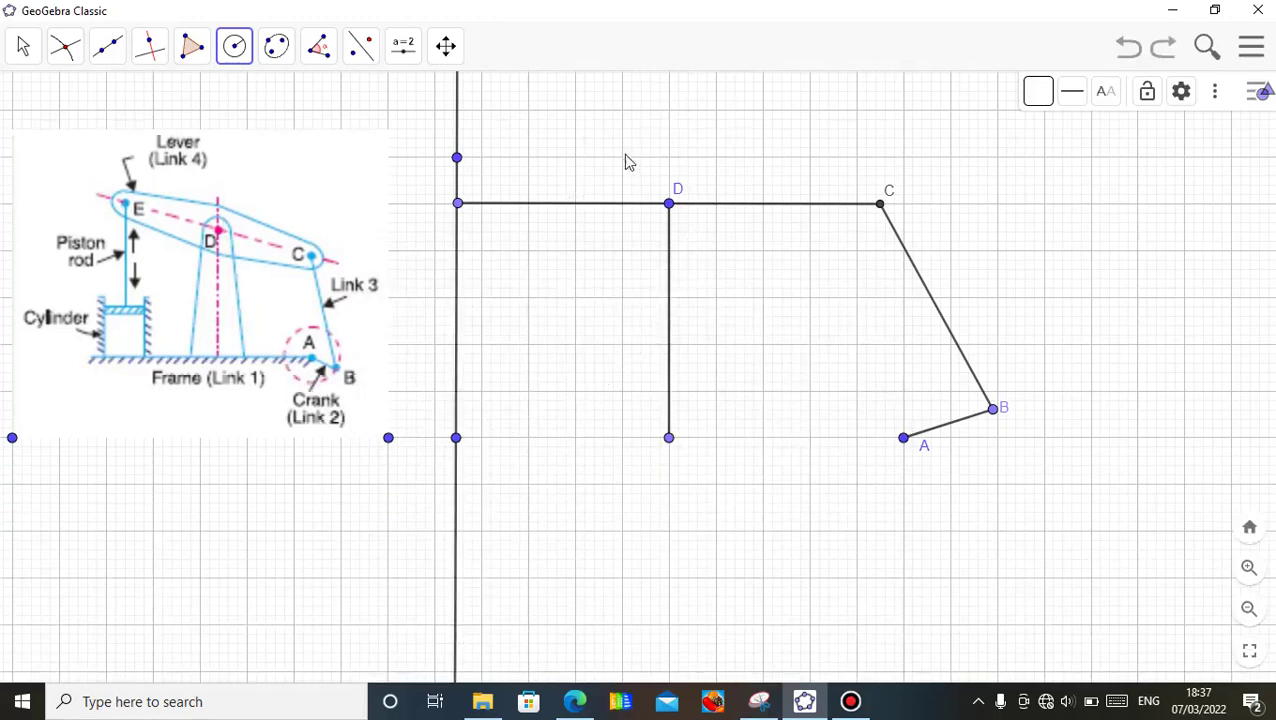
Draw a circle of radius 3.5 centred on the lever's left end point
click(459, 206)
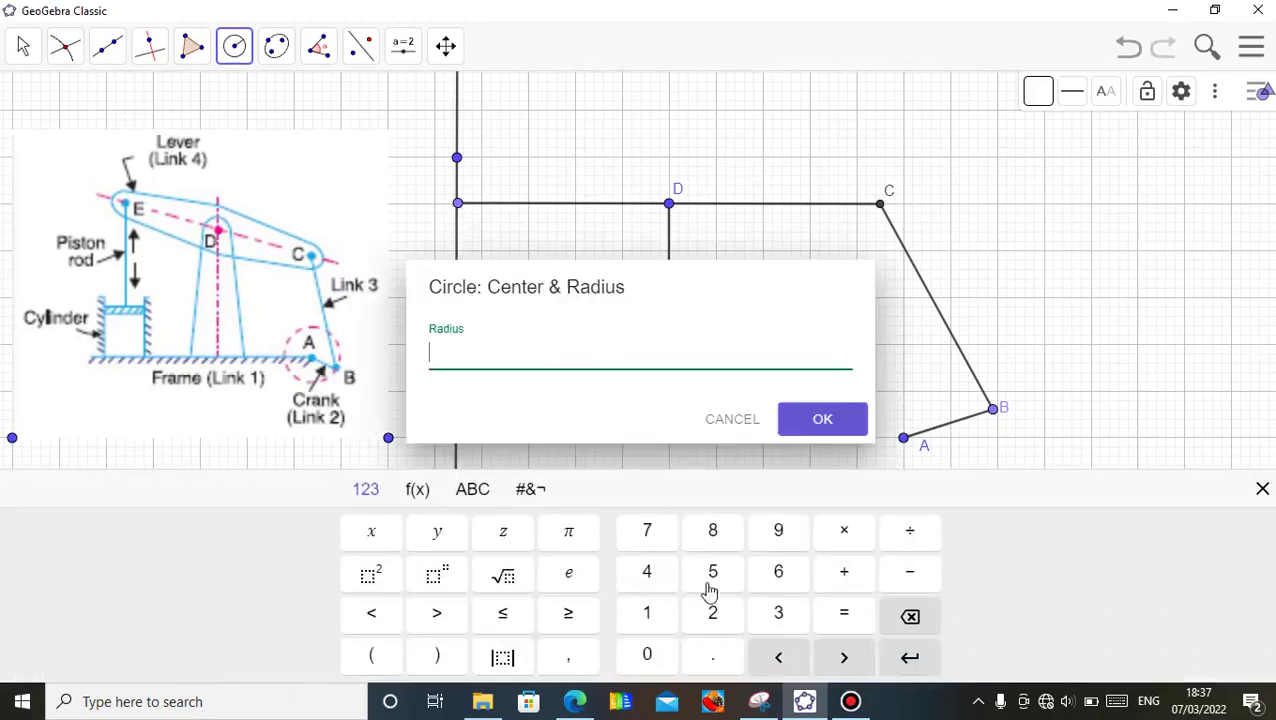
click(779, 617)
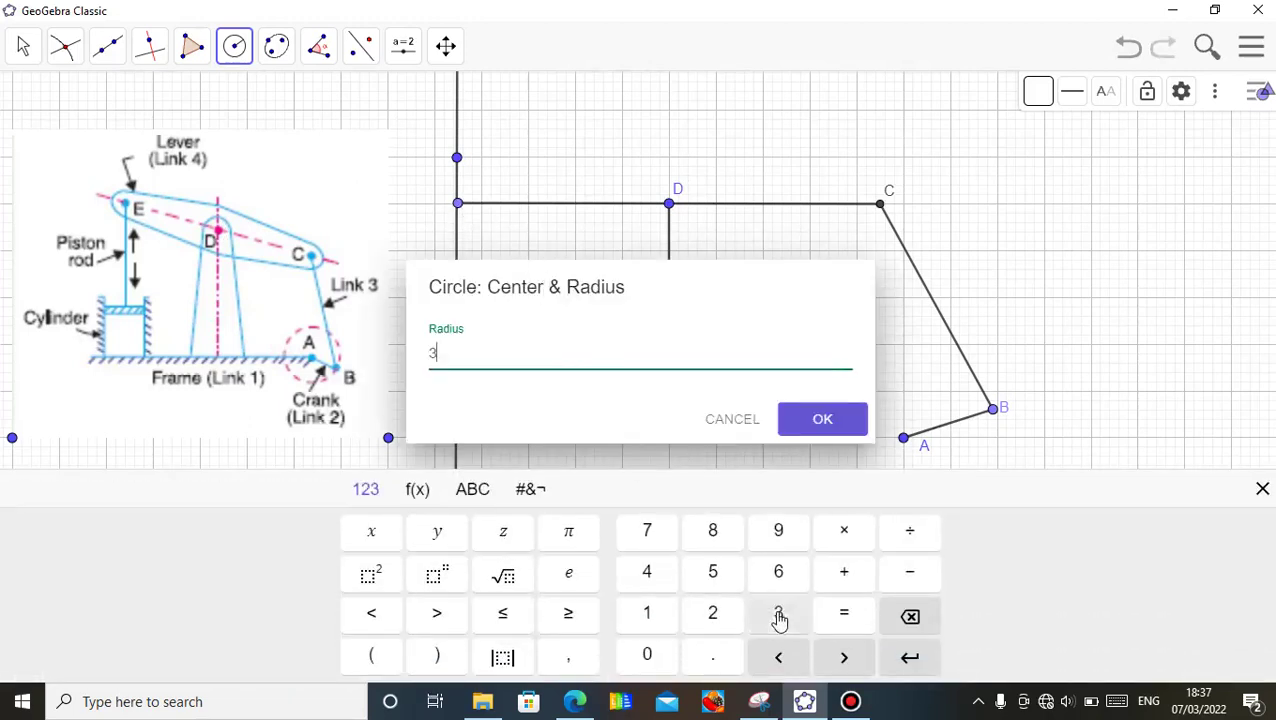
click(727, 660)
click(728, 577)
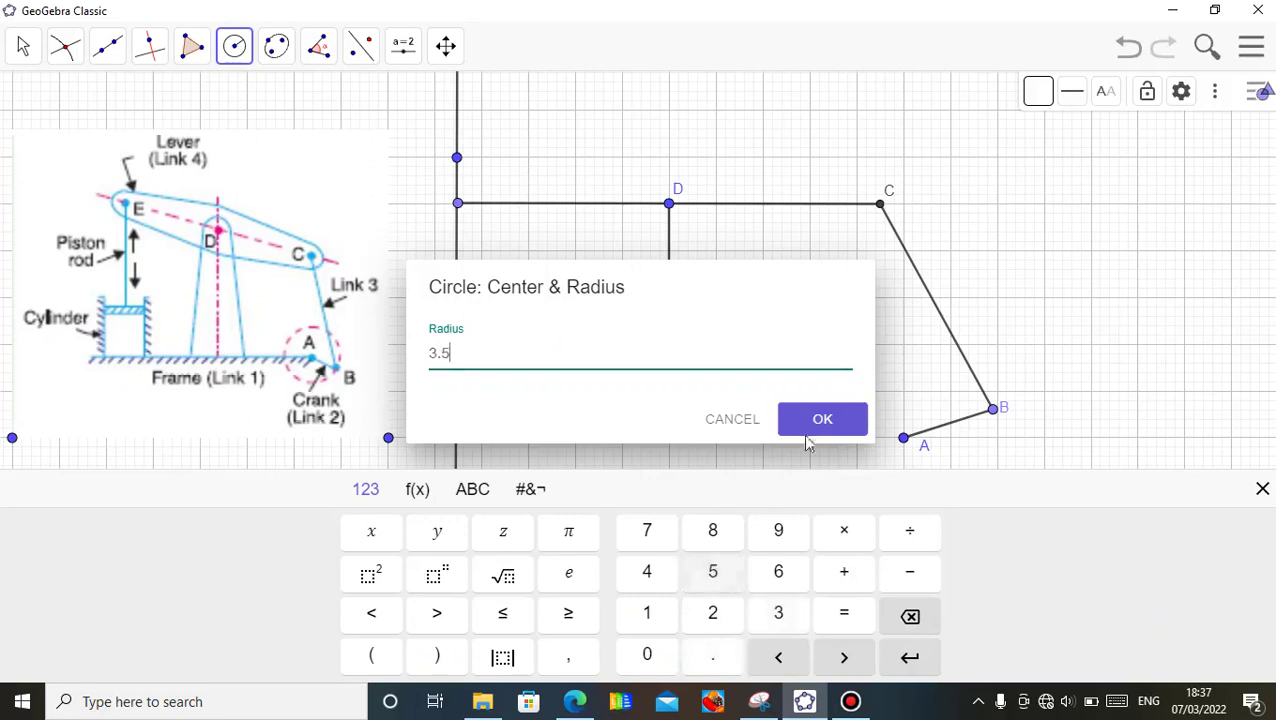
click(817, 427)
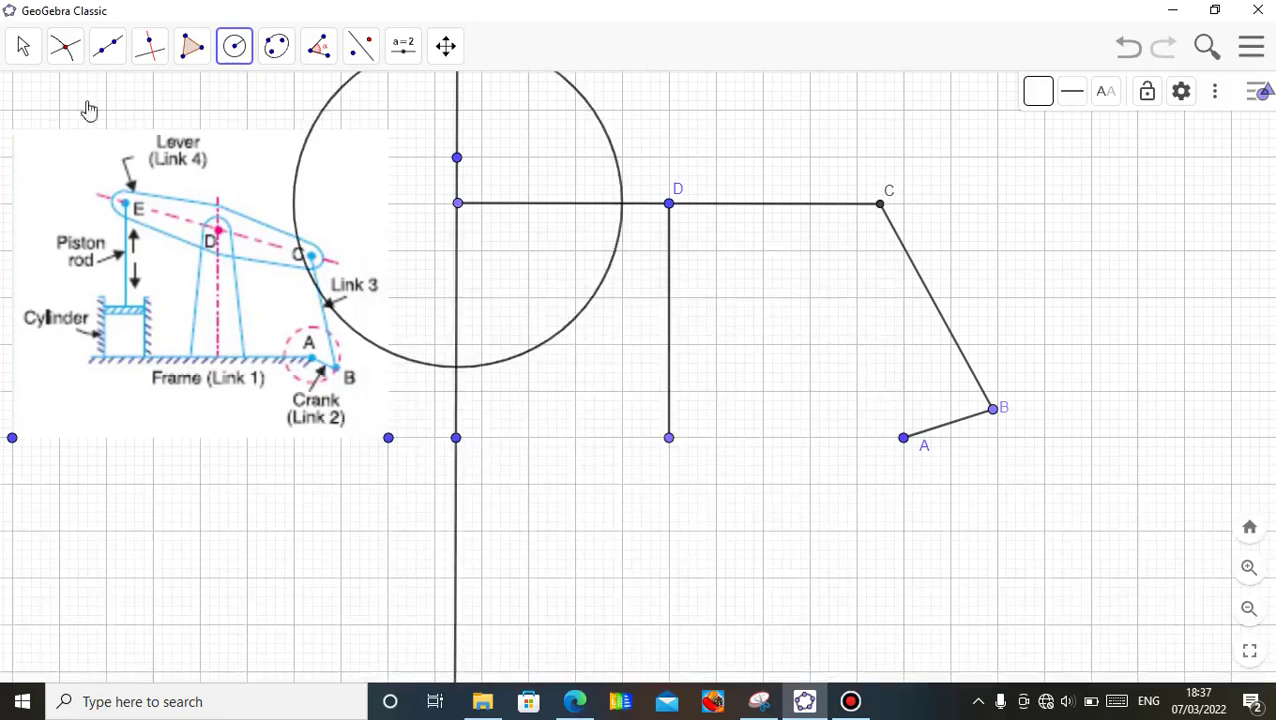
Create the intersection points of the vertical guide line and the radius 3.5 circle
click(23, 45)
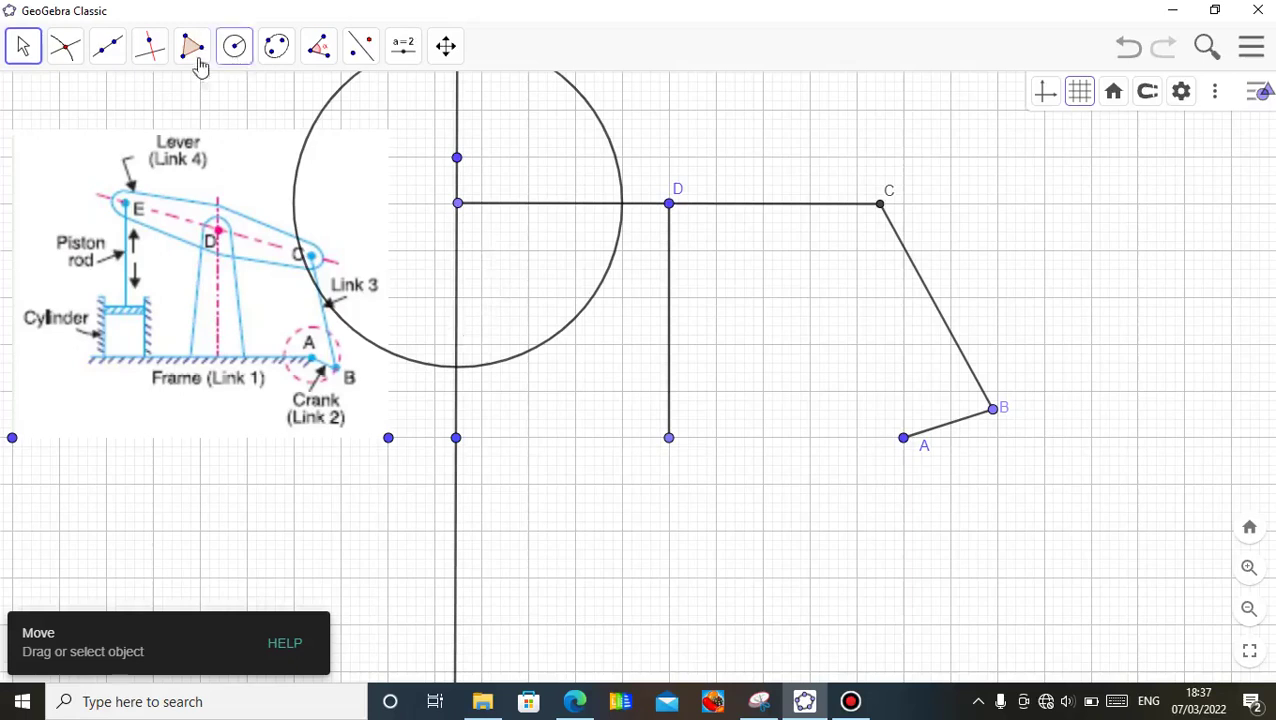
click(64, 45)
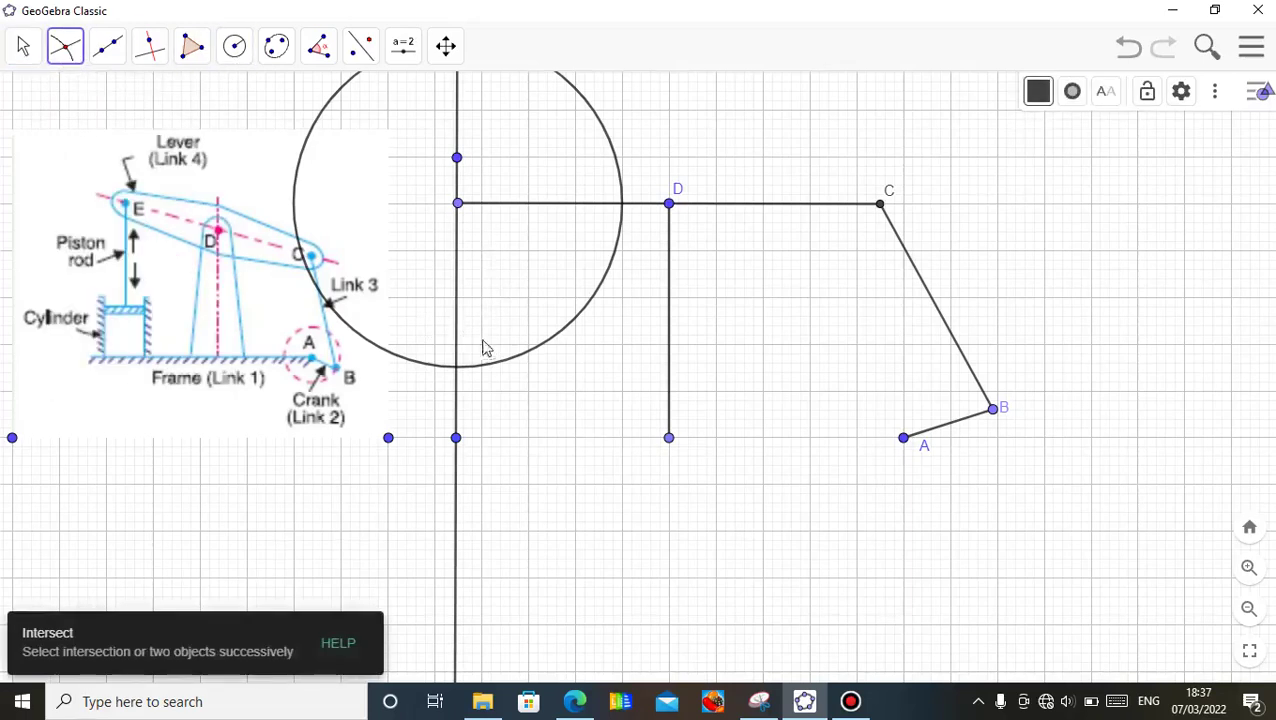
click(460, 322)
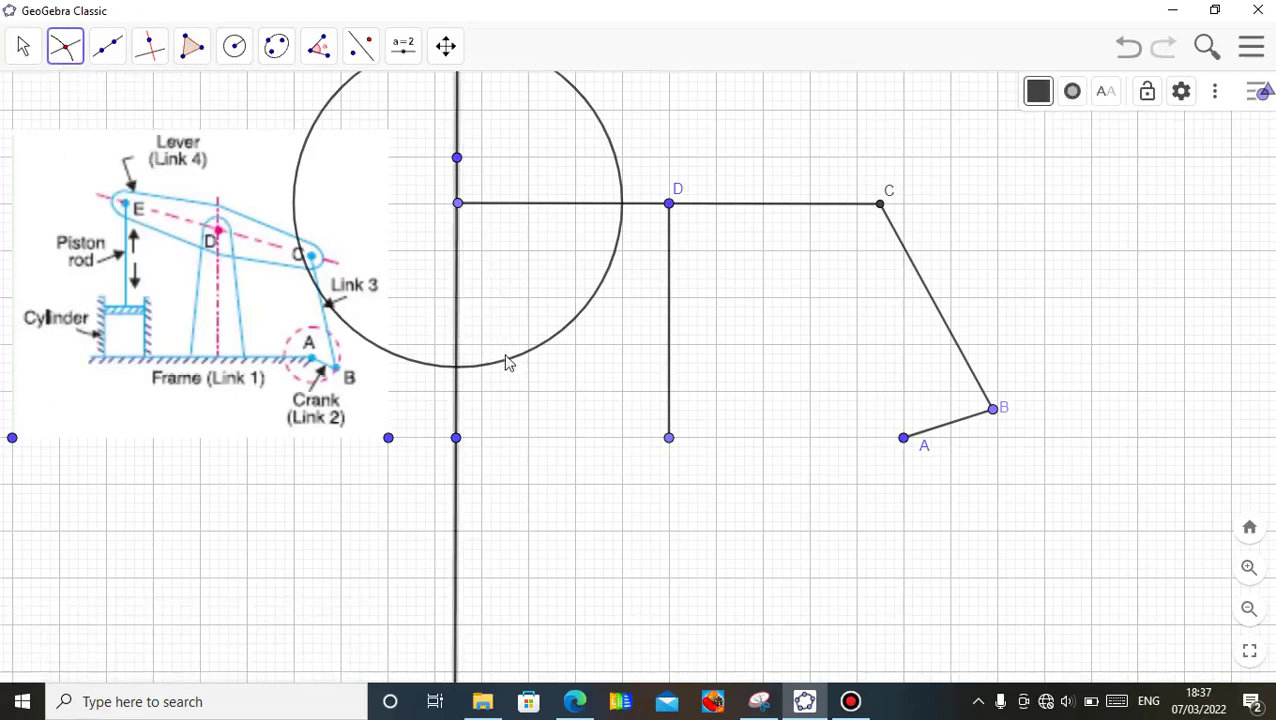
click(507, 363)
Hide the radius 3.5 circle and the vertical guide line
click(25, 46)
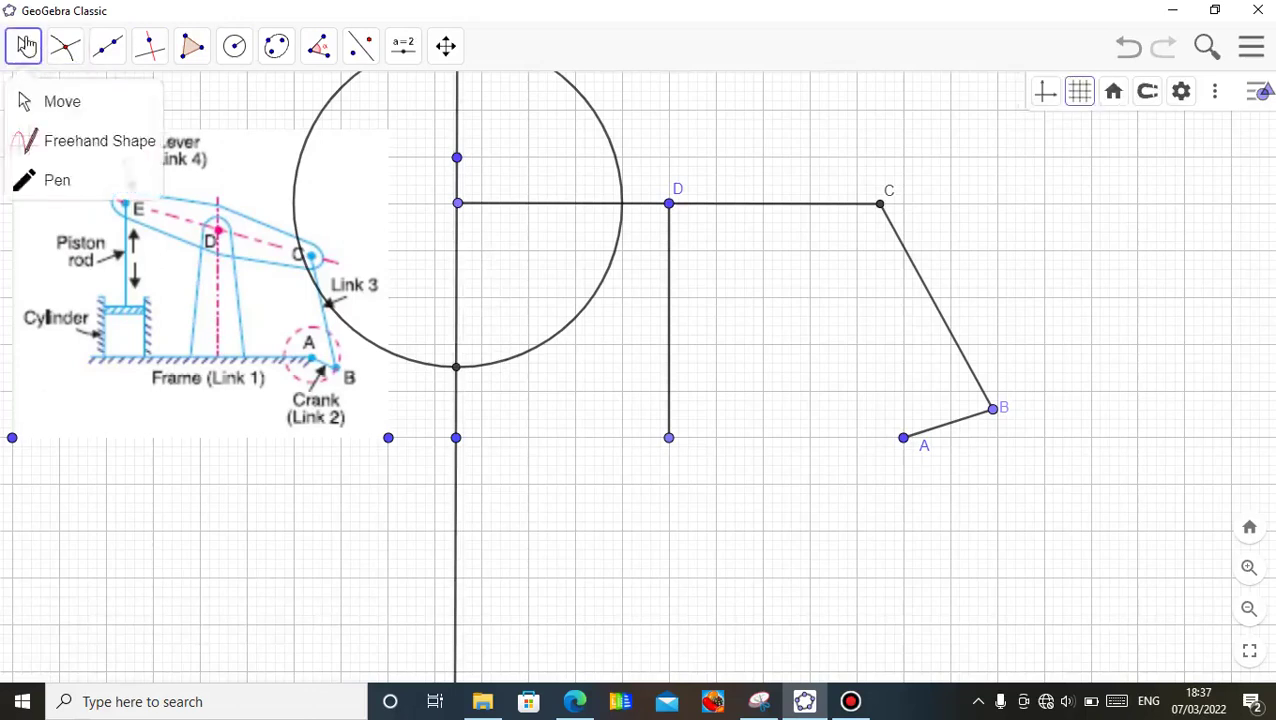
right_click(612, 268)
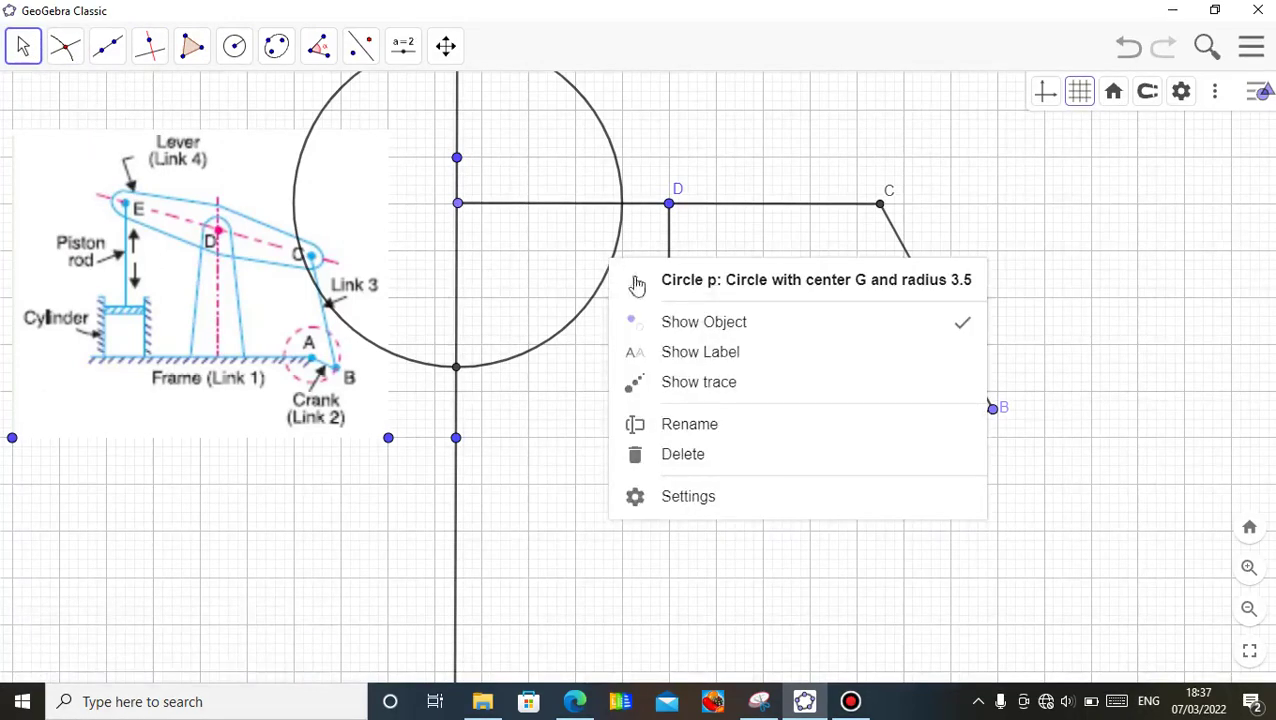
click(683, 324)
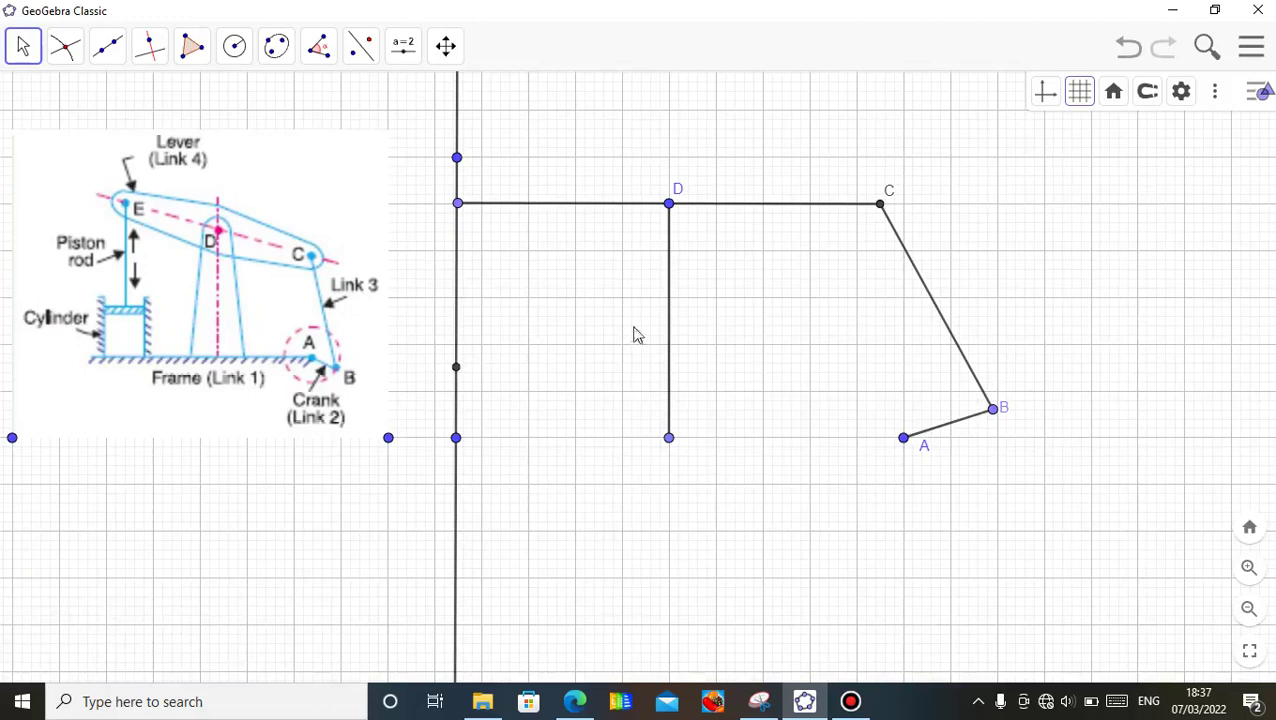
right_click(459, 340)
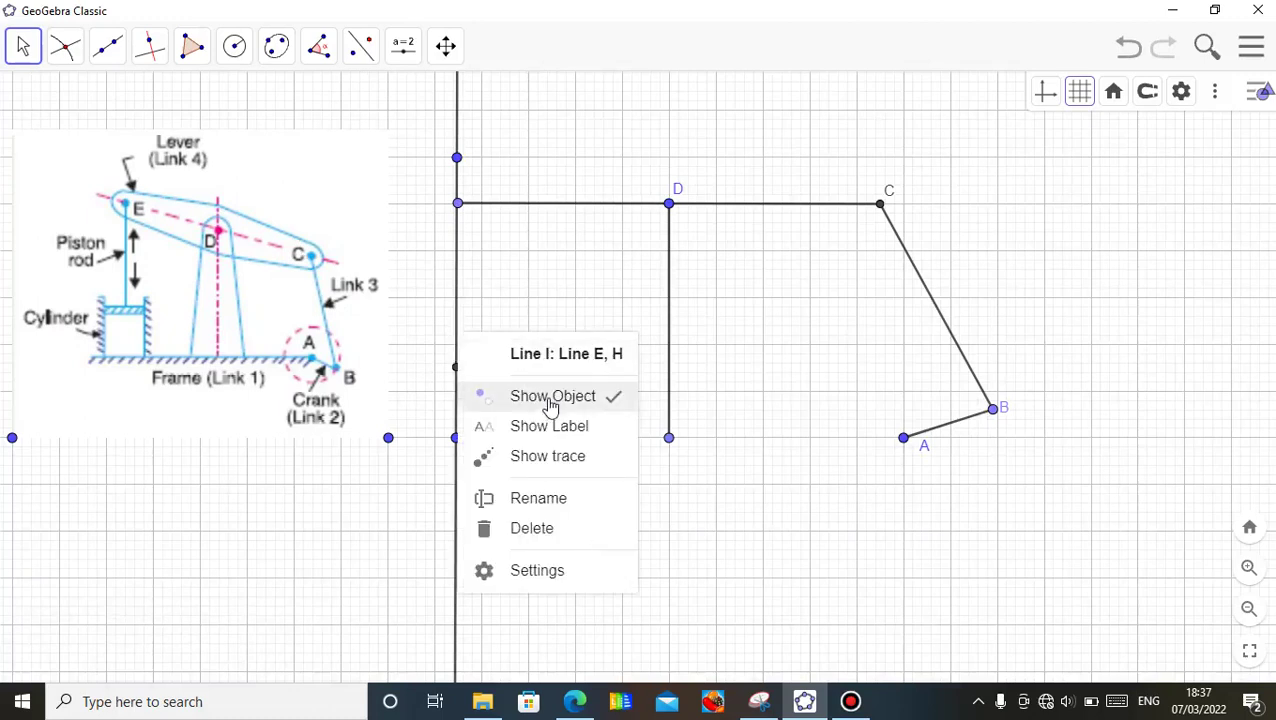
click(549, 404)
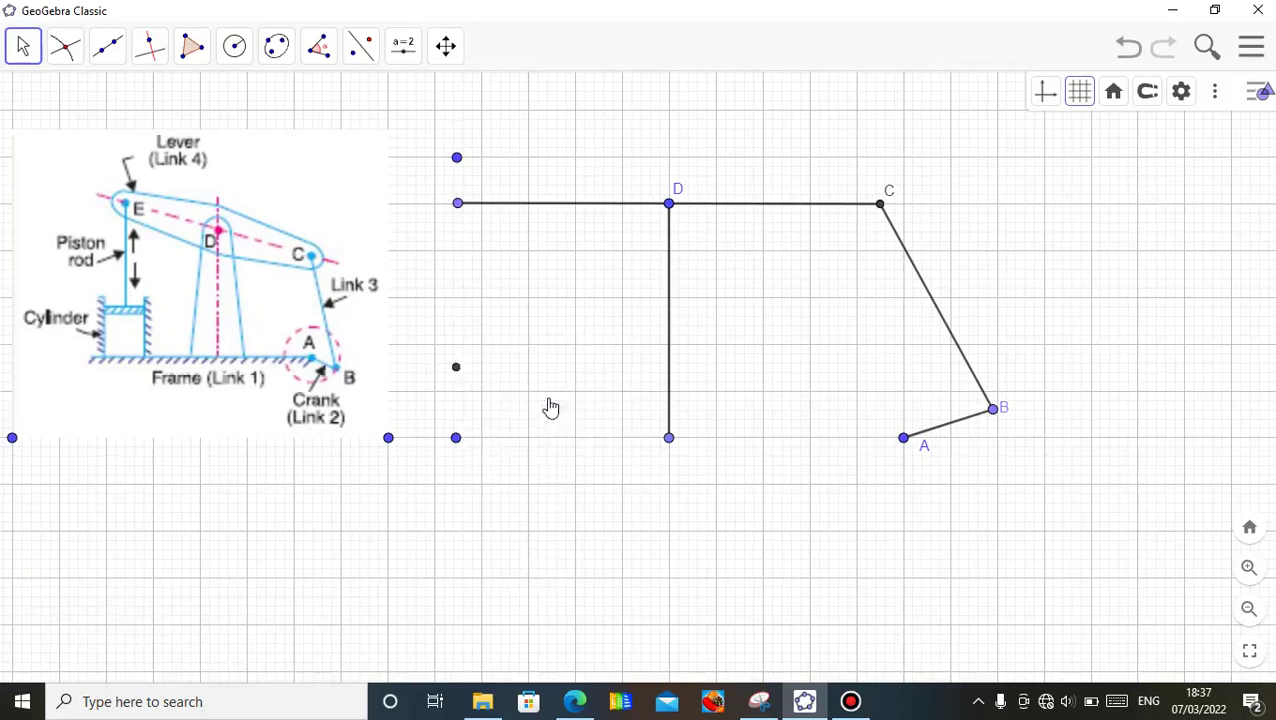
Hide the guide line's two defining points and the upper intersection point, keeping only the lower intersection point visible
right_click(457, 440)
click(531, 487)
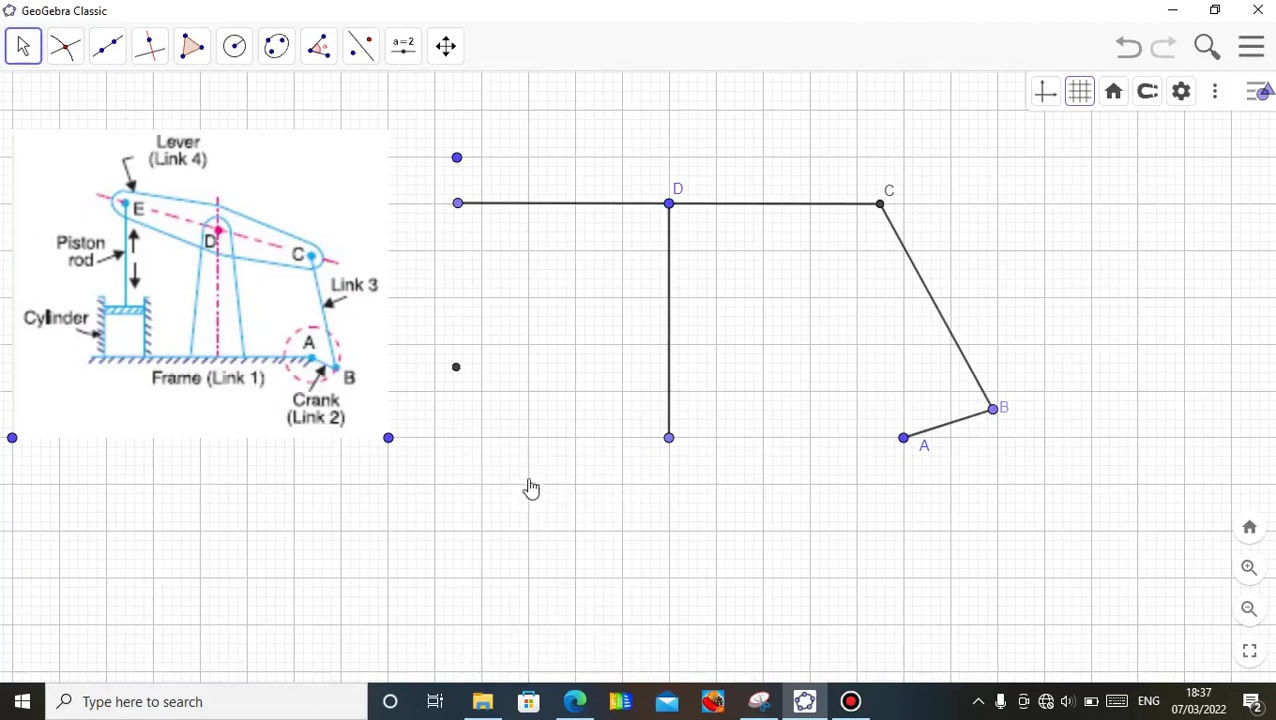
right_click(459, 163)
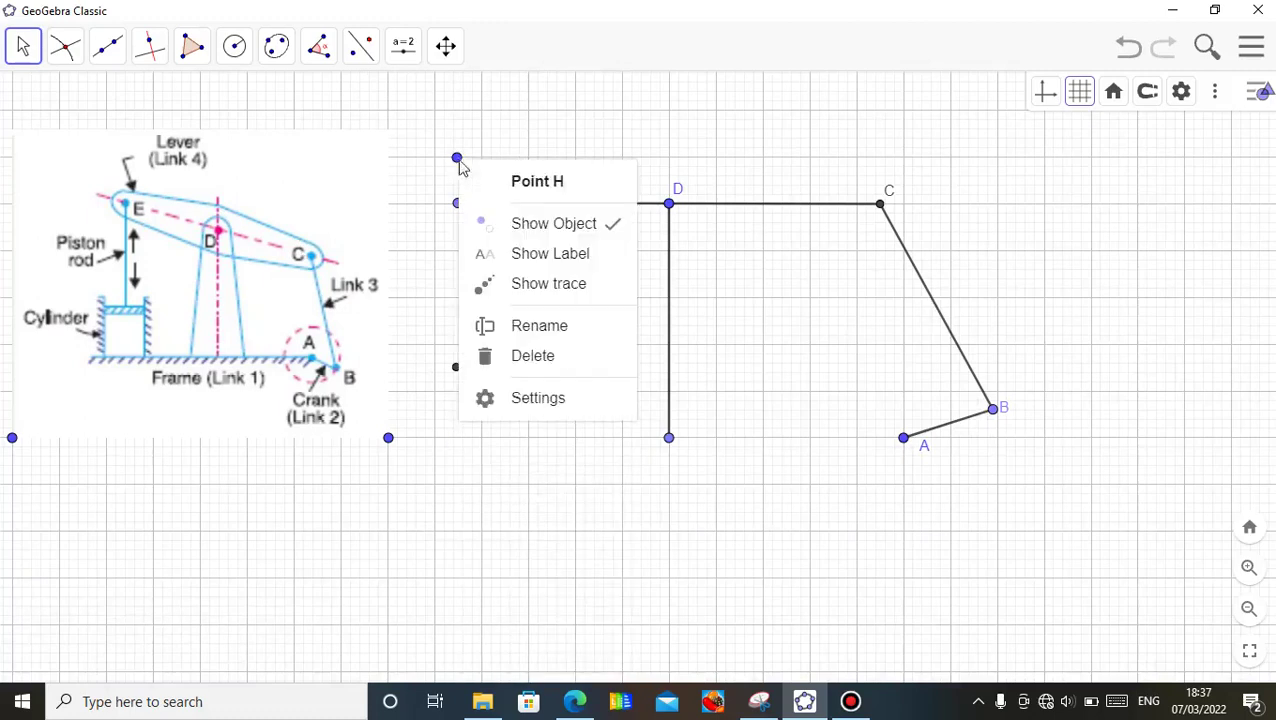
click(524, 223)
drag(609, 159, 604, 174)
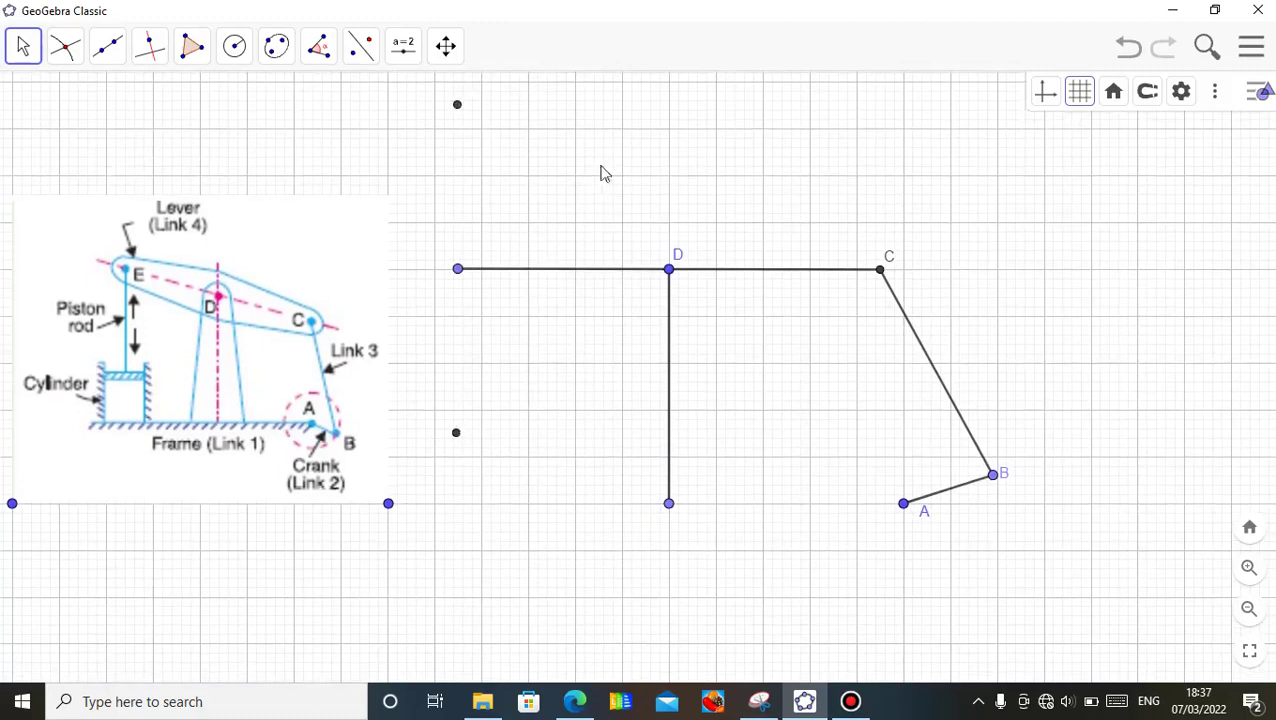
right_click(458, 112)
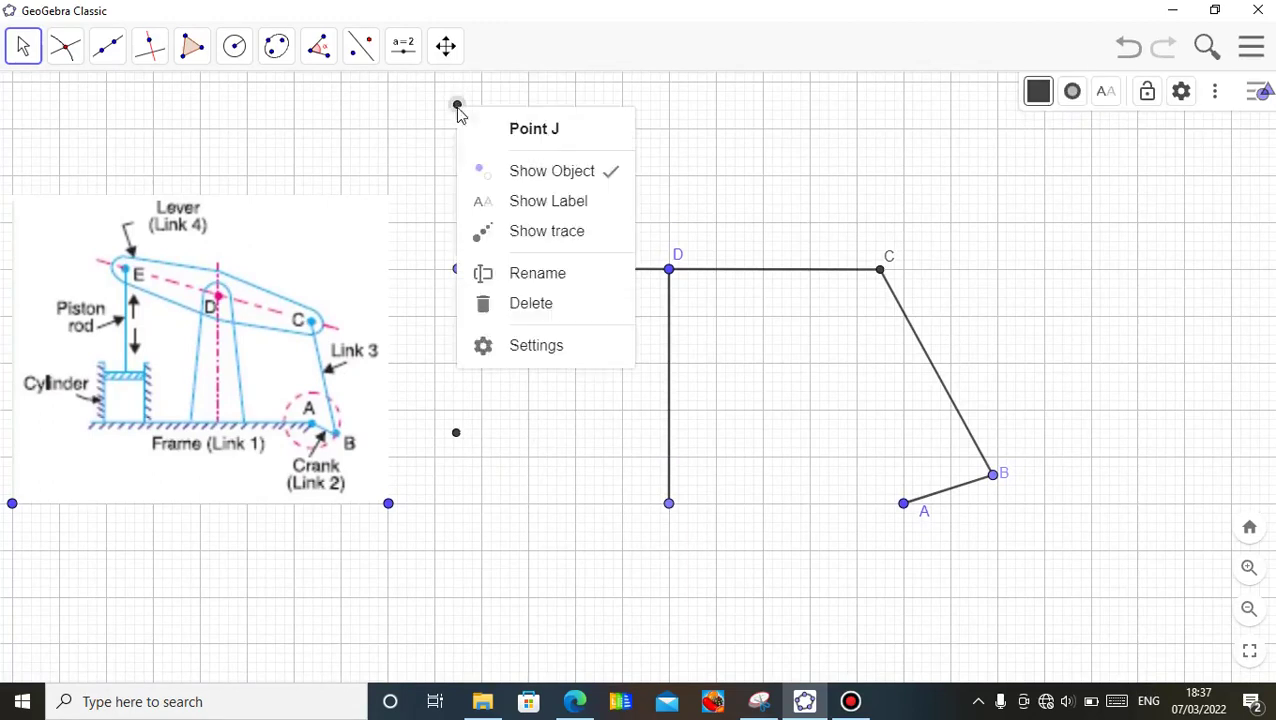
click(553, 173)
drag(610, 204, 620, 150)
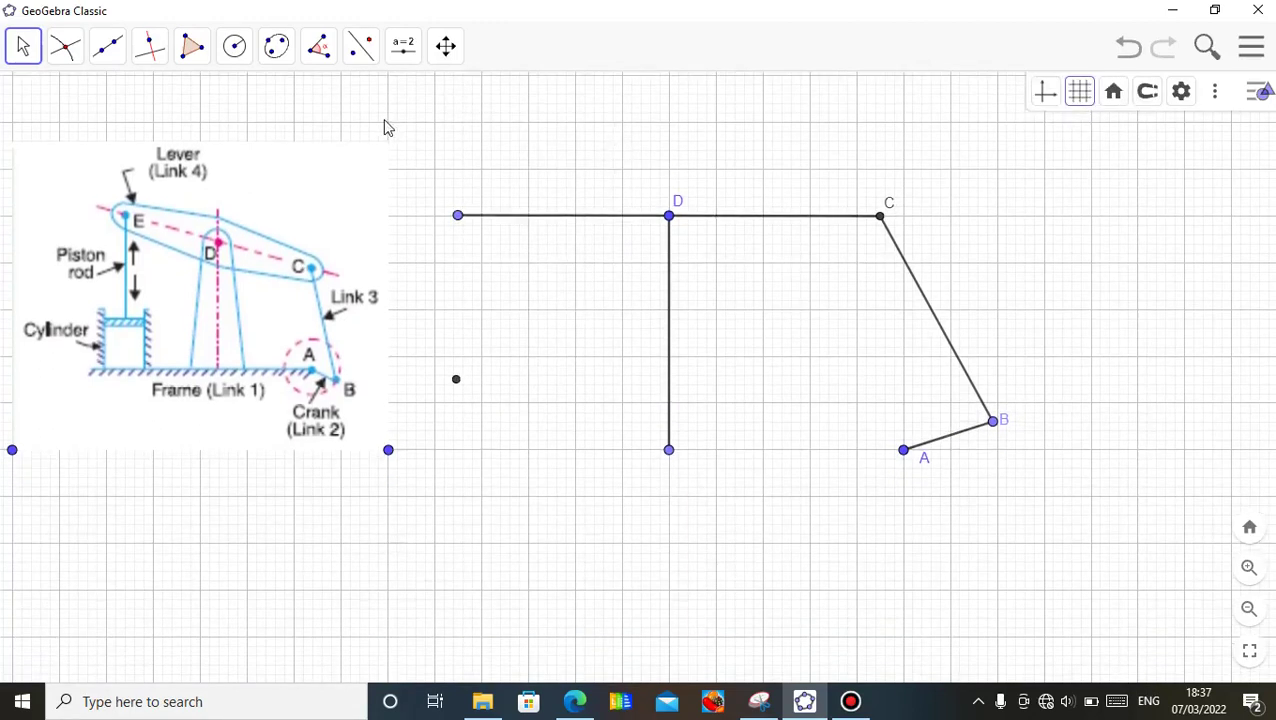
Draw the piston rod as a segment from the lever's left end point to the isolated point below it
click(103, 50)
click(152, 146)
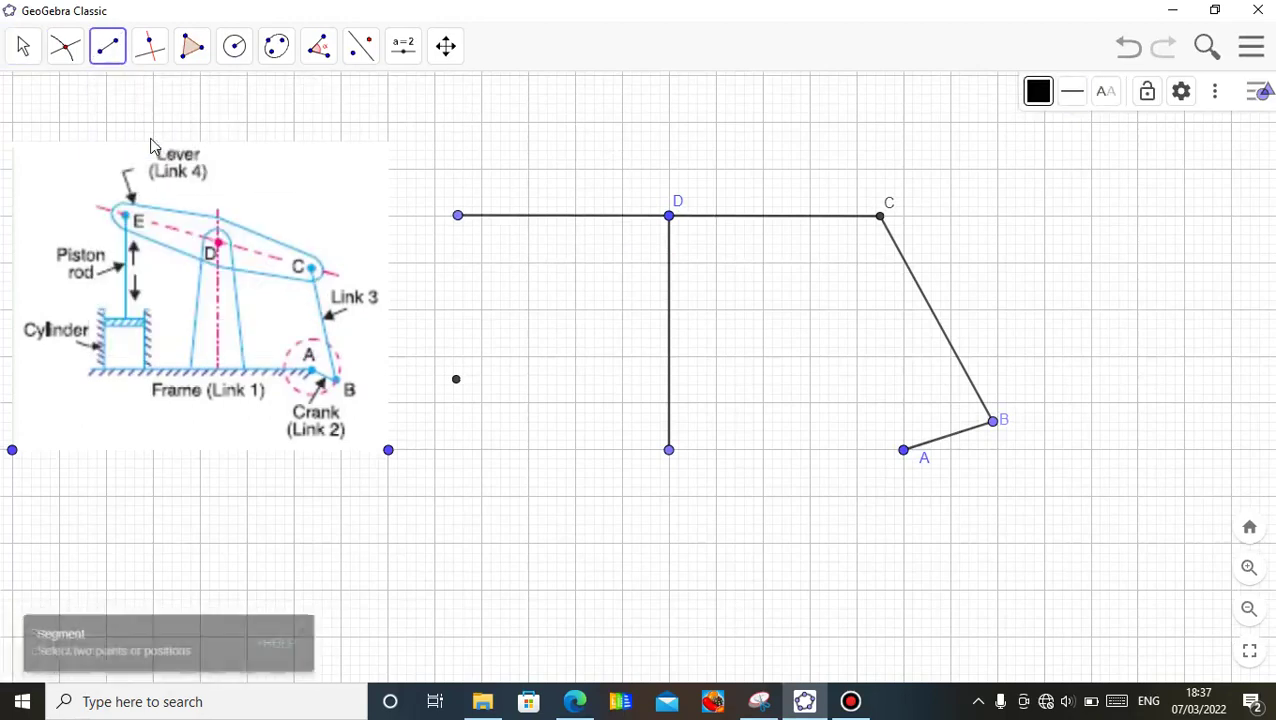
click(458, 216)
click(456, 380)
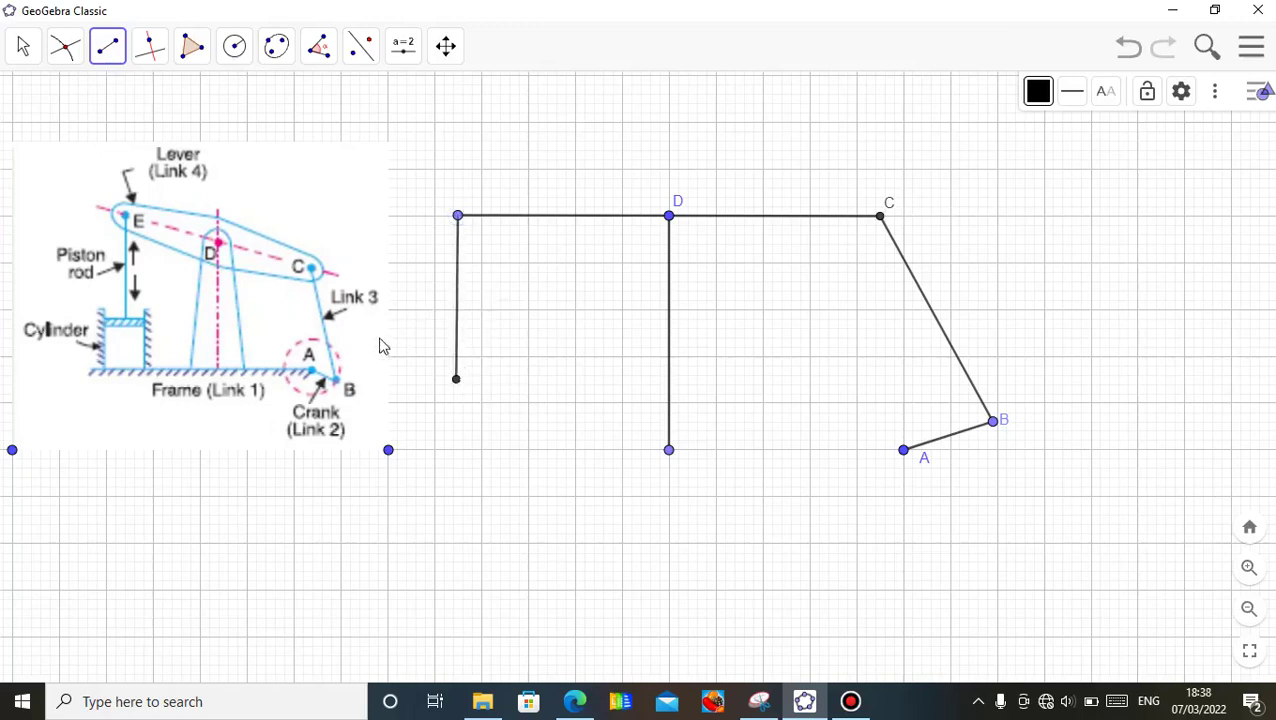
Try a circle of radius 1 centred on the piston rod's lower end point, and undo it
click(238, 52)
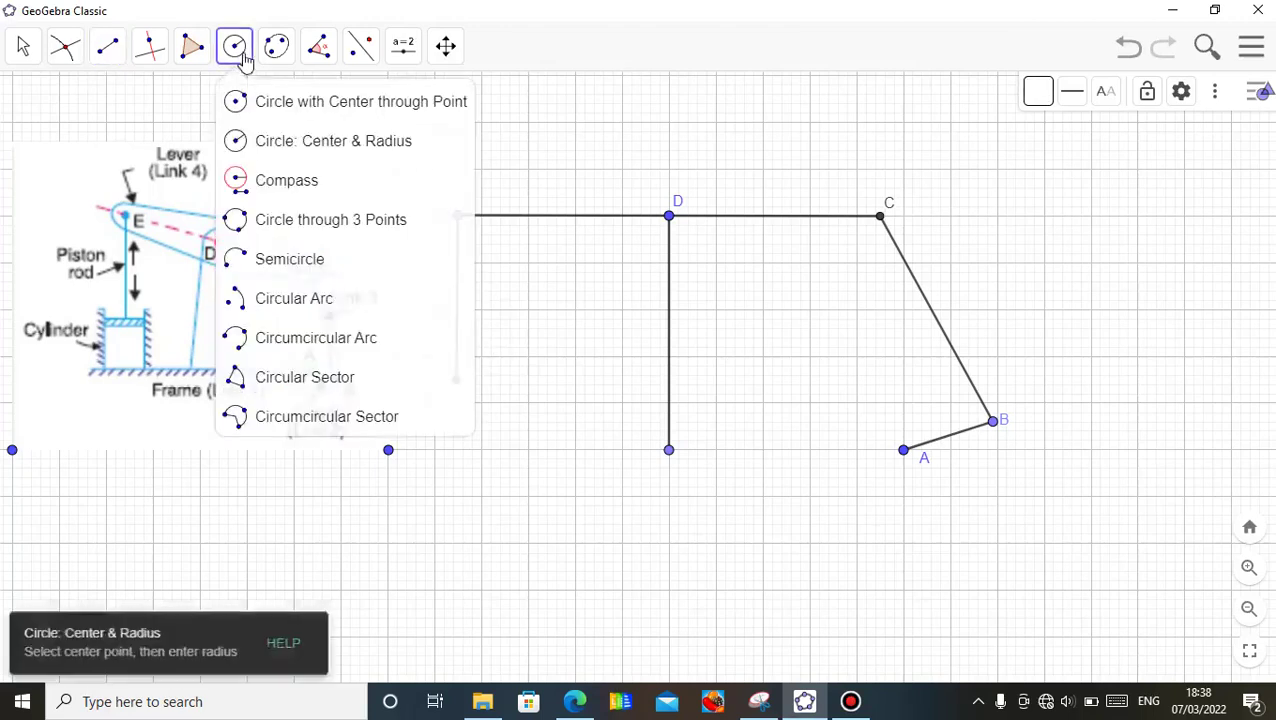
click(303, 148)
click(457, 382)
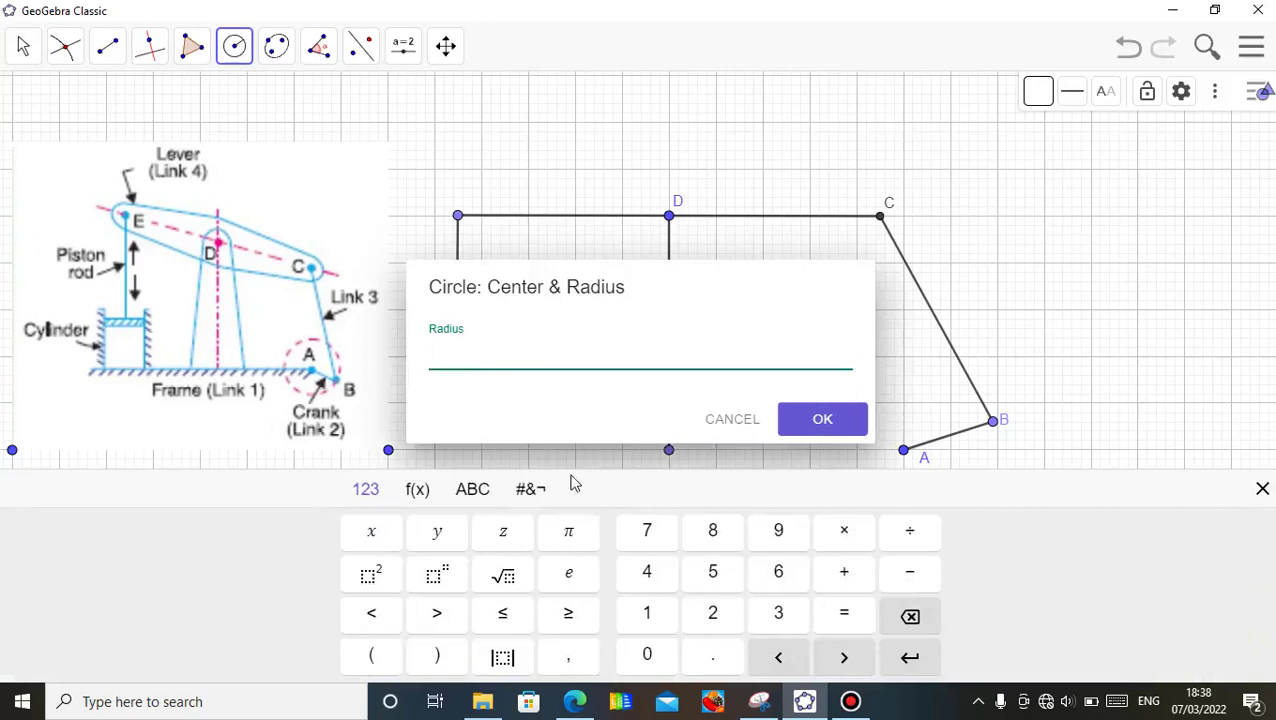
click(647, 614)
click(818, 420)
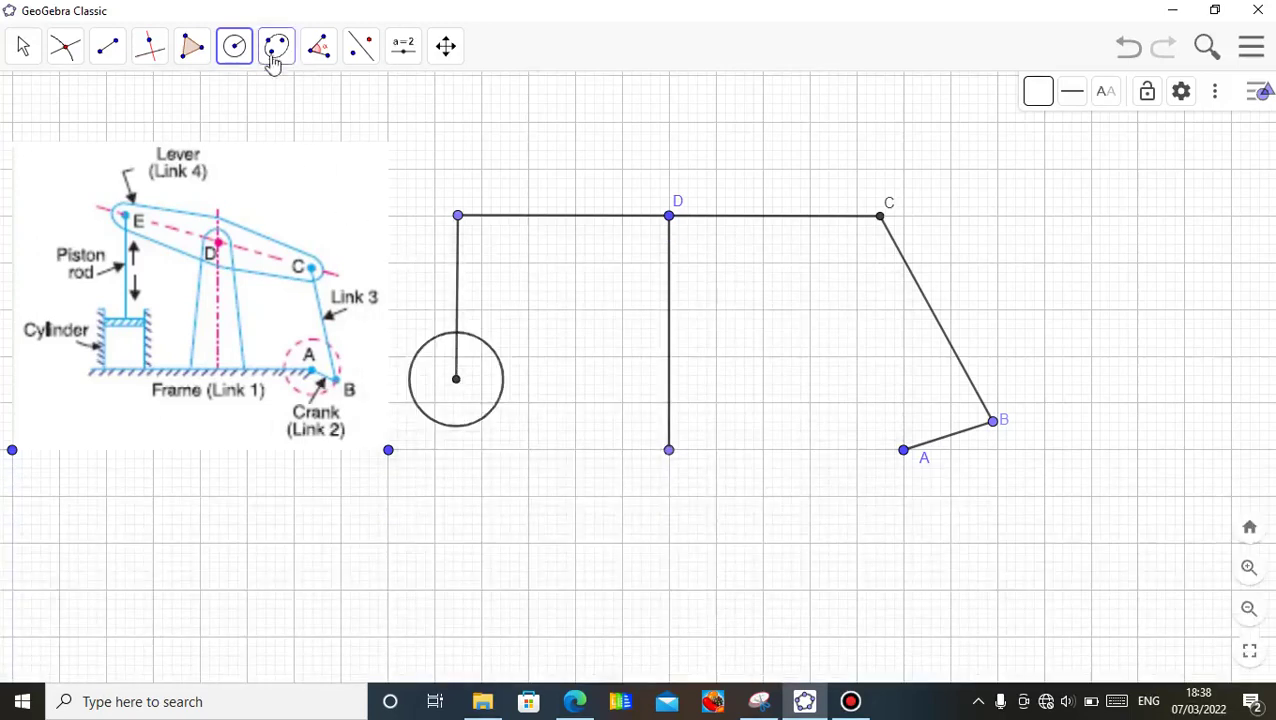
click(1126, 50)
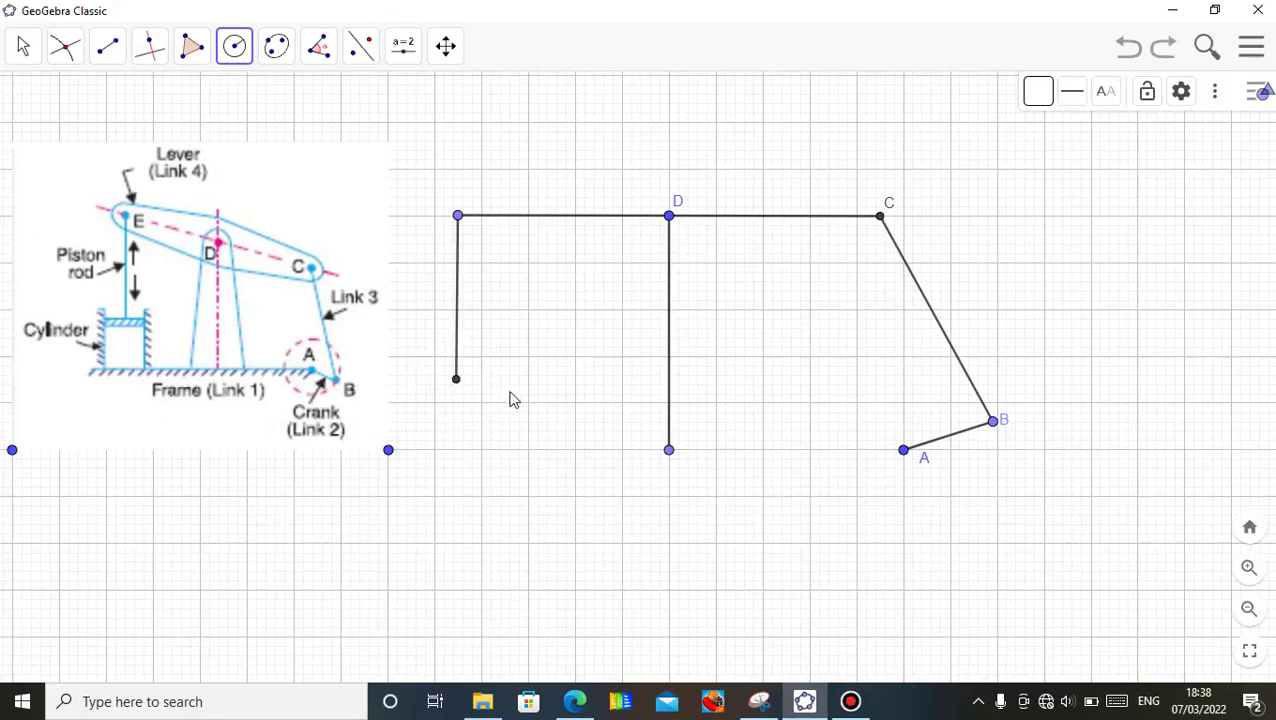
Draw a circle of radius 0.5 centred on the piston rod's lower end point
click(458, 381)
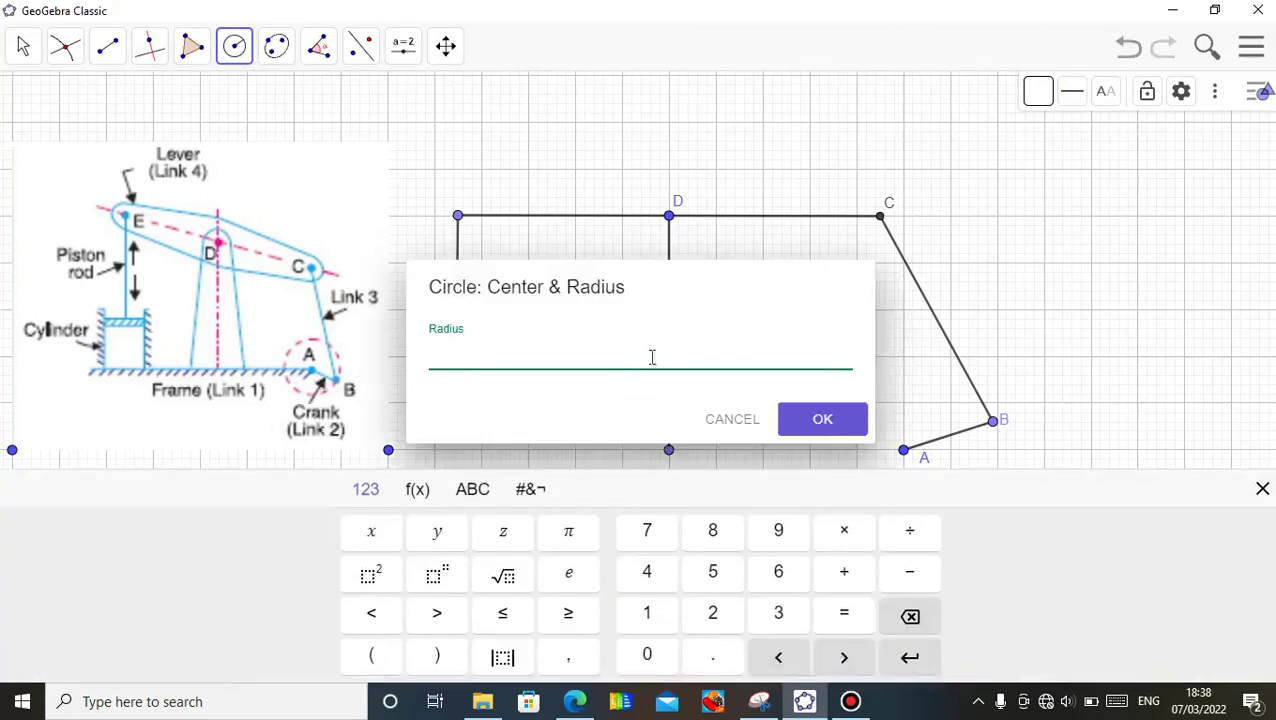
click(660, 654)
click(710, 656)
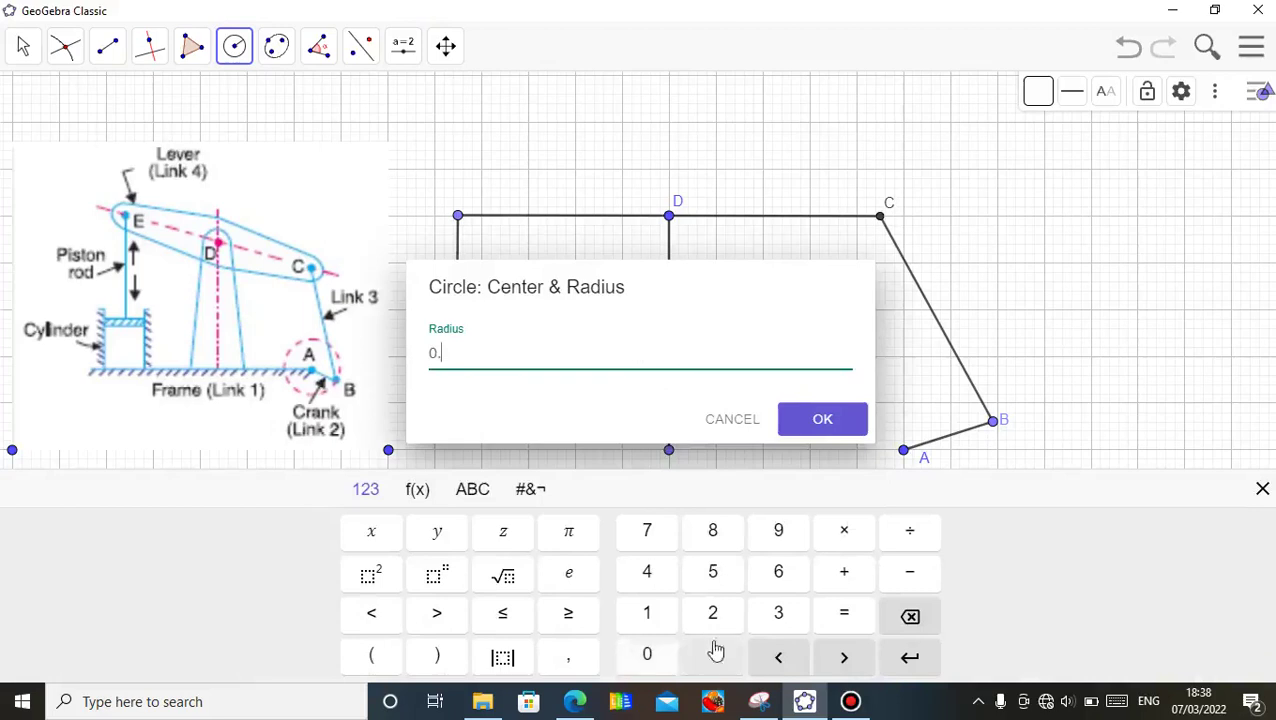
click(722, 572)
click(812, 421)
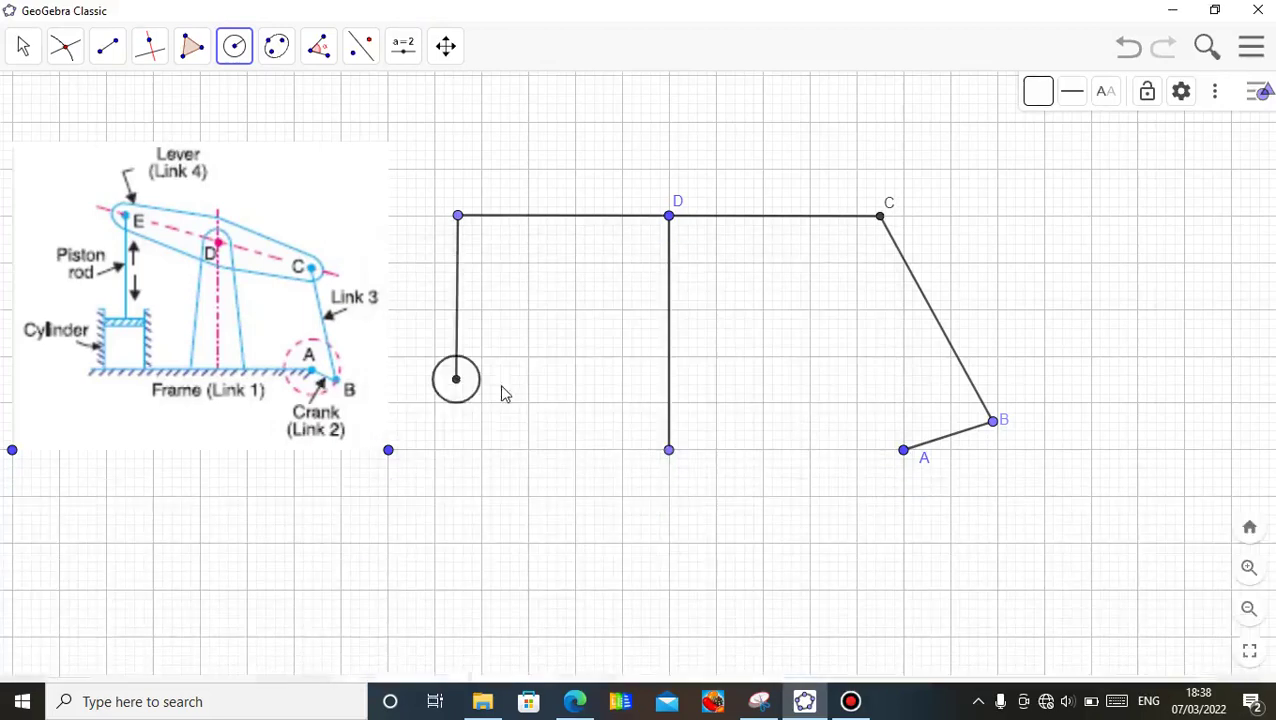
Draw a rectangular piston polygon with its four vertices on the radius 0.5 circle
click(192, 46)
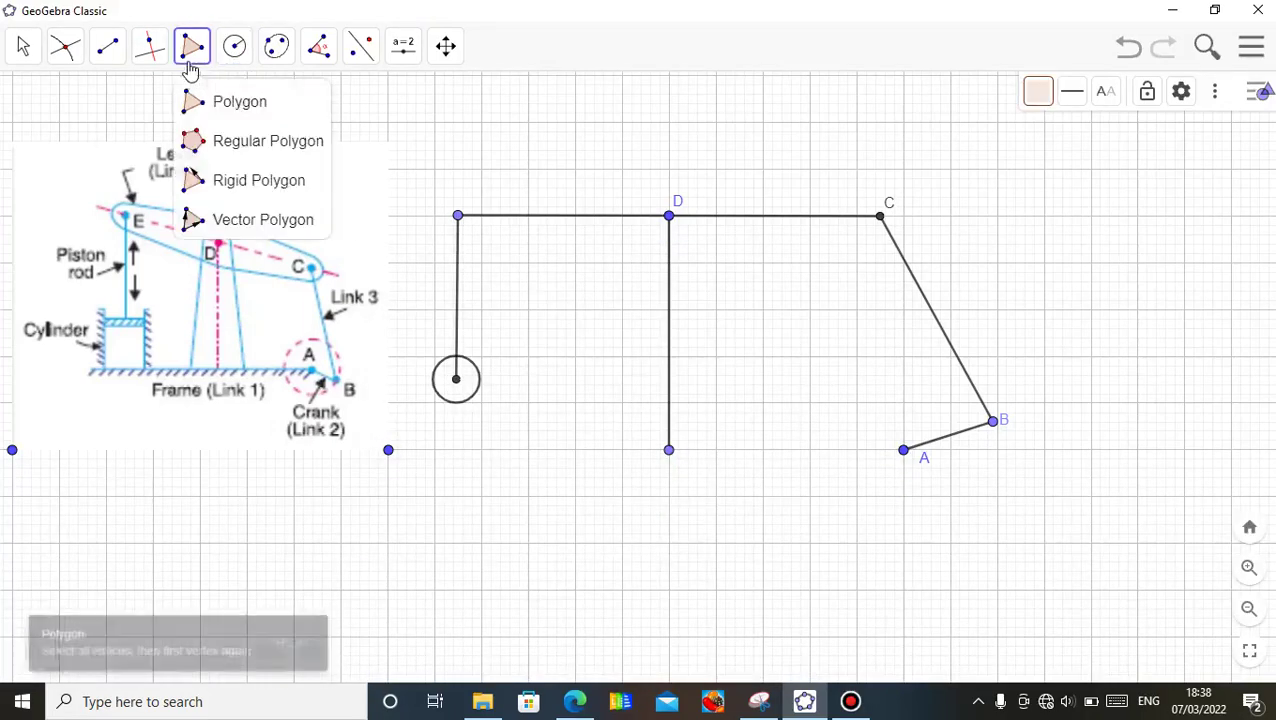
click(205, 100)
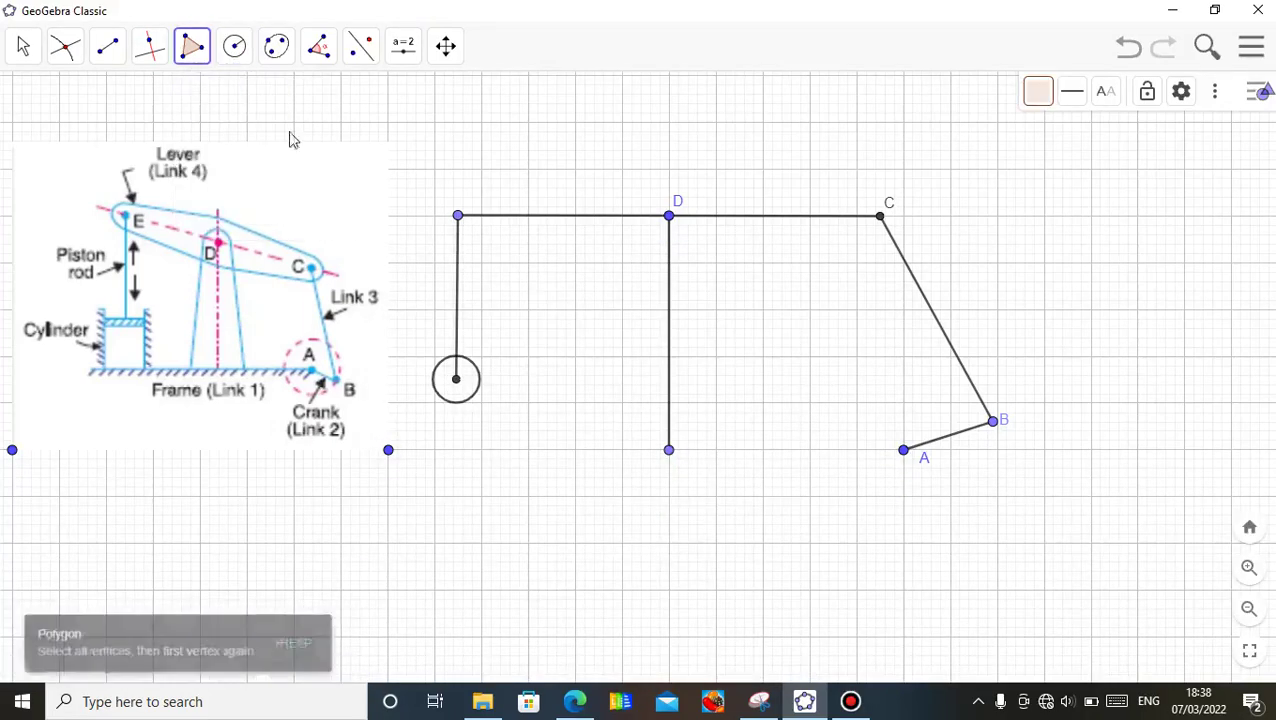
click(442, 361)
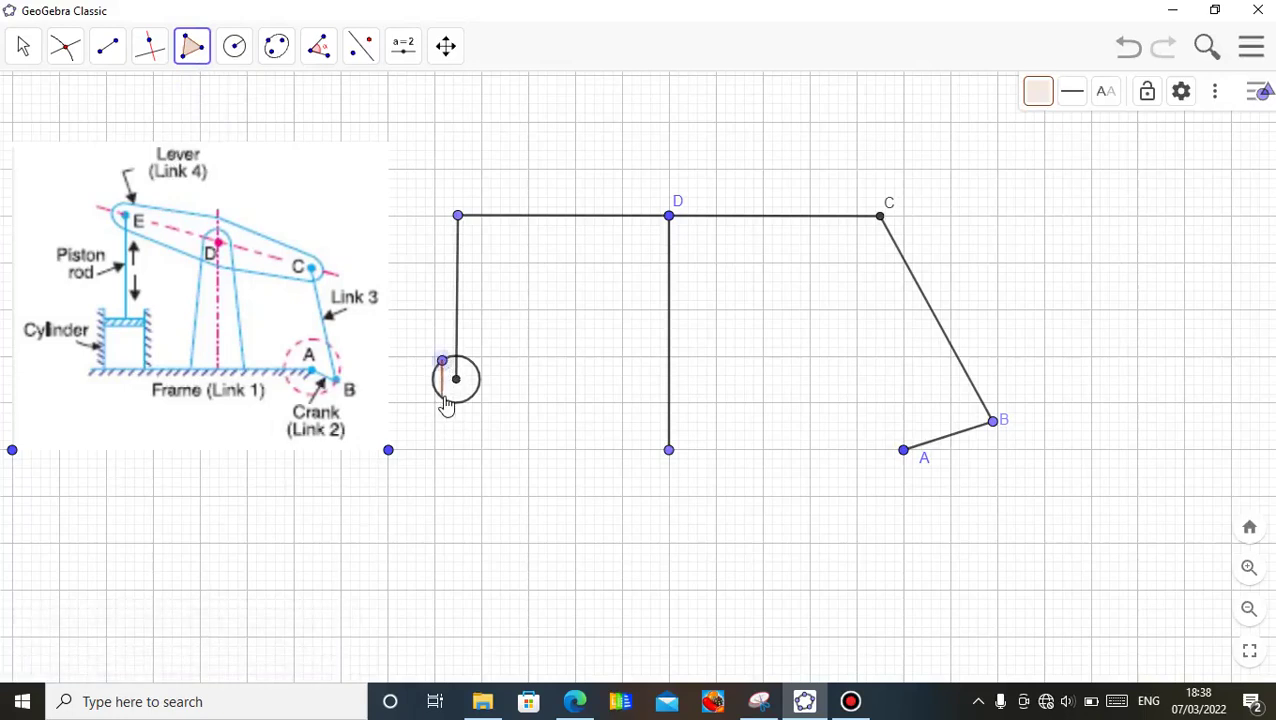
click(442, 398)
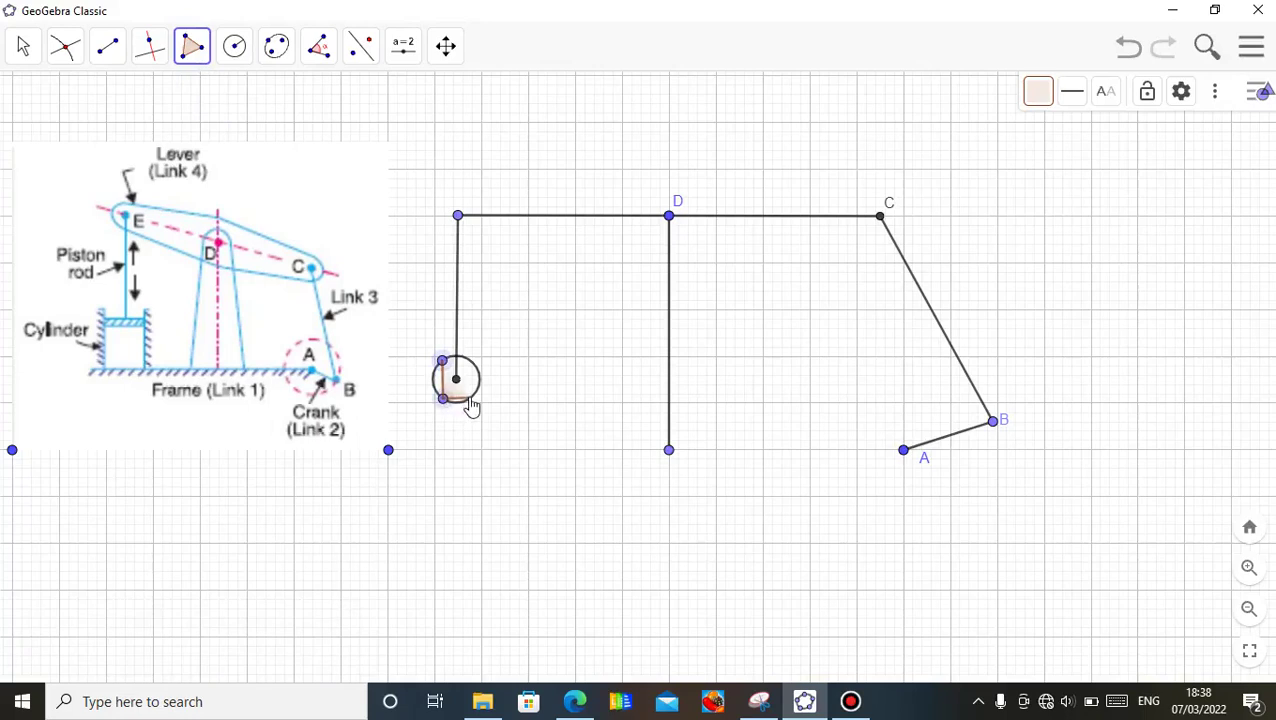
click(469, 398)
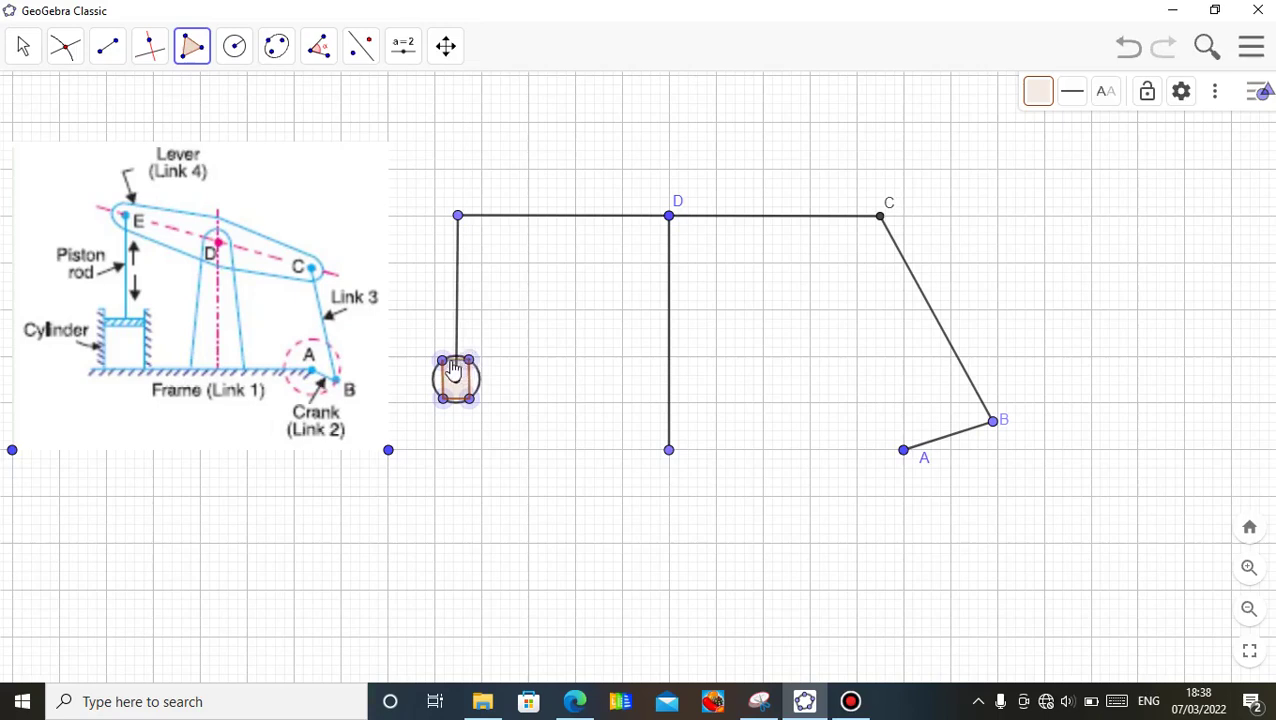
click(446, 366)
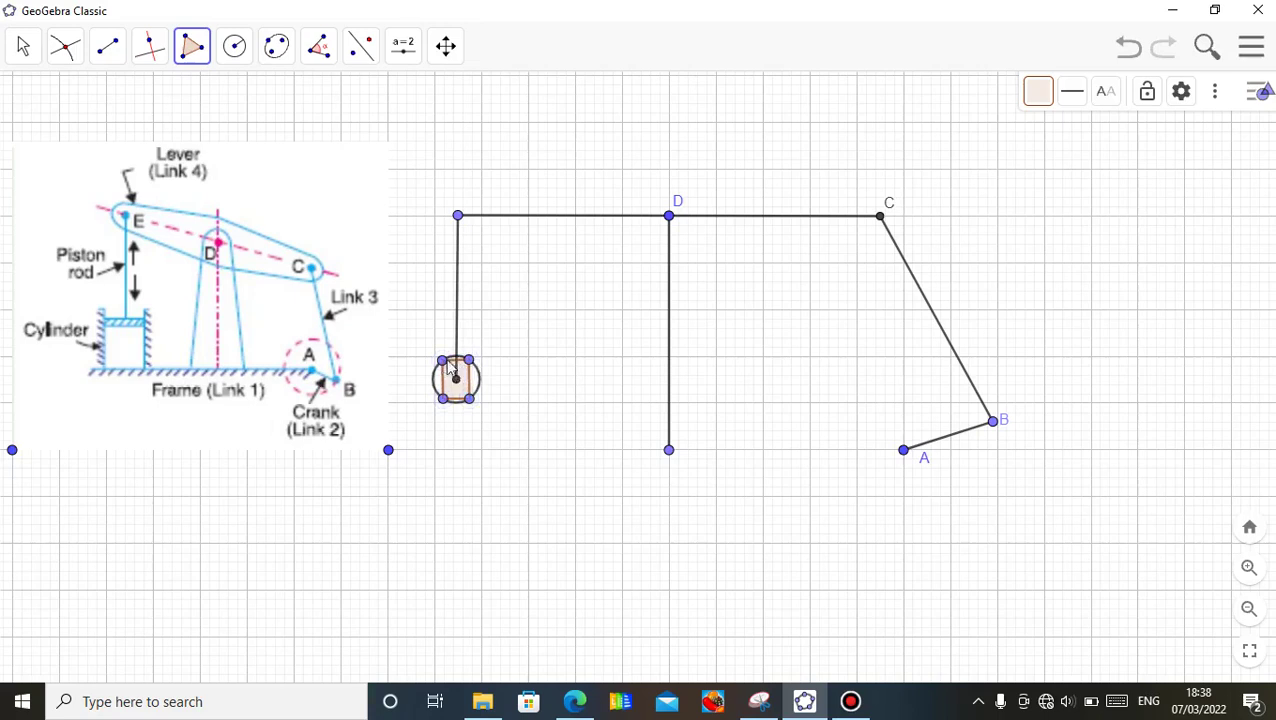
Hide the radius 0.5 circle around the piston polygon
click(26, 50)
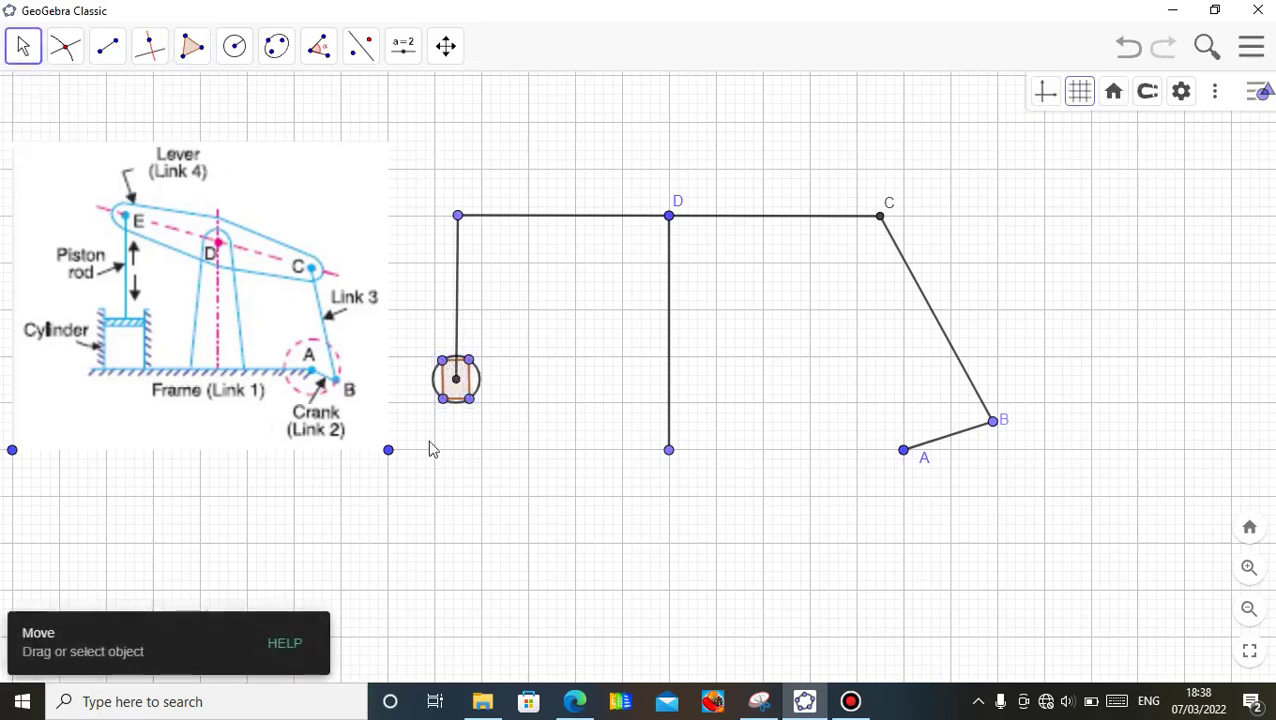
right_click(481, 395)
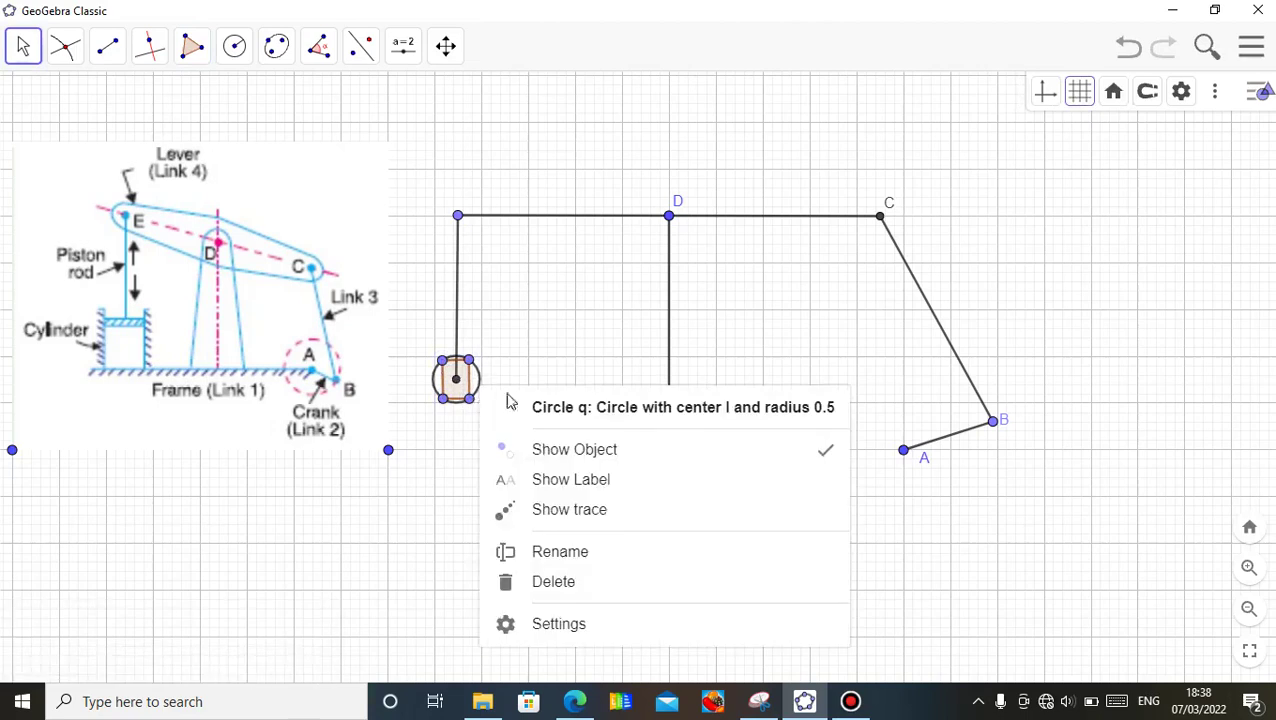
click(558, 452)
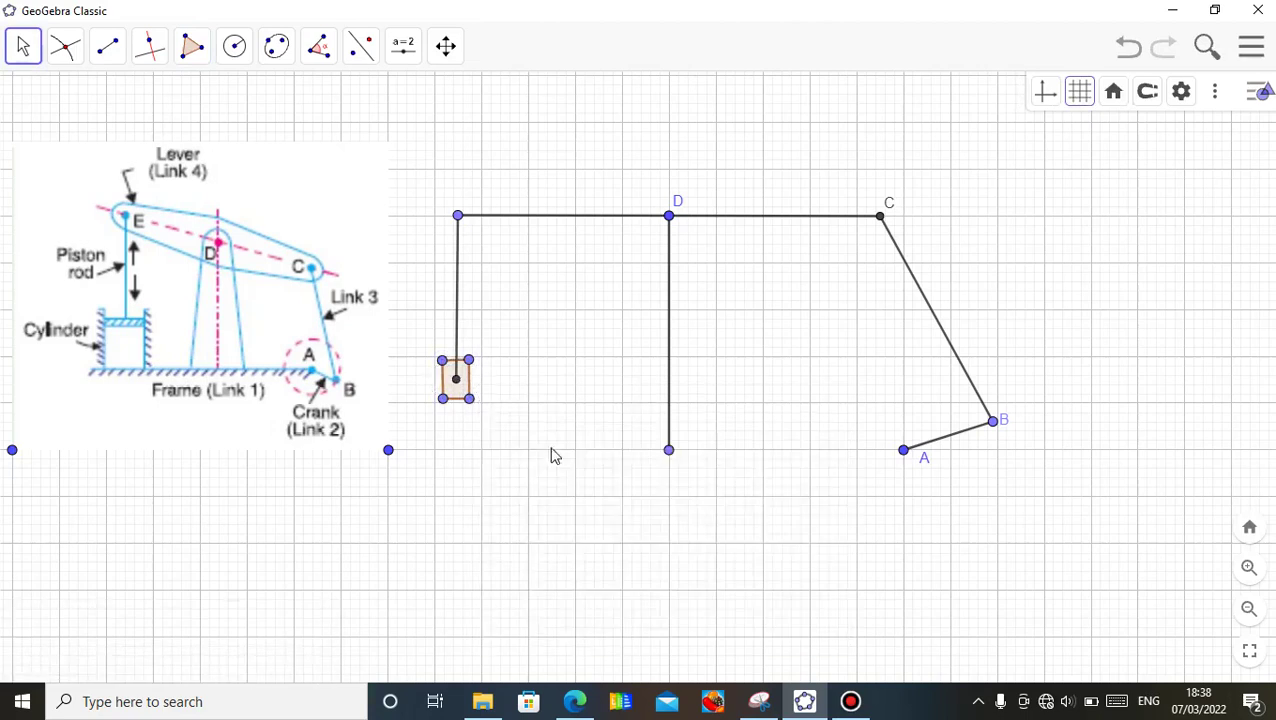
Hide the four corner points of the piston polygon, keeping the rod's lower end point visible
right_click(472, 401)
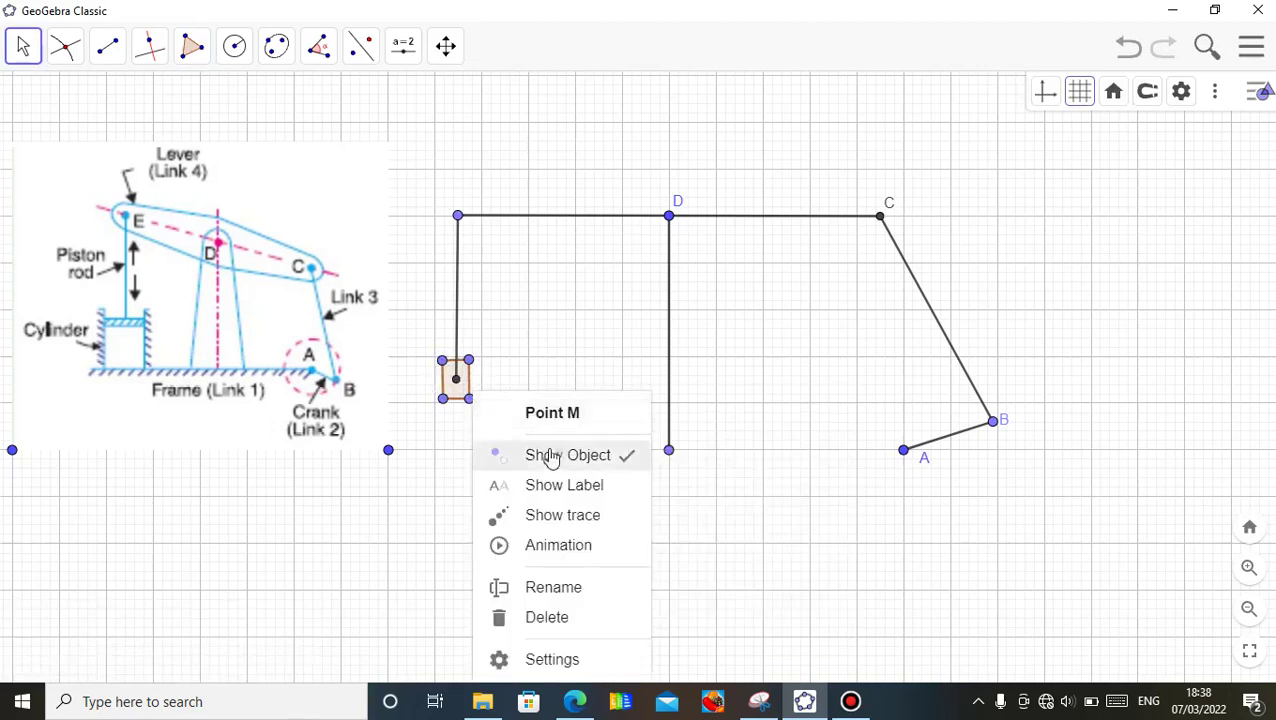
click(553, 455)
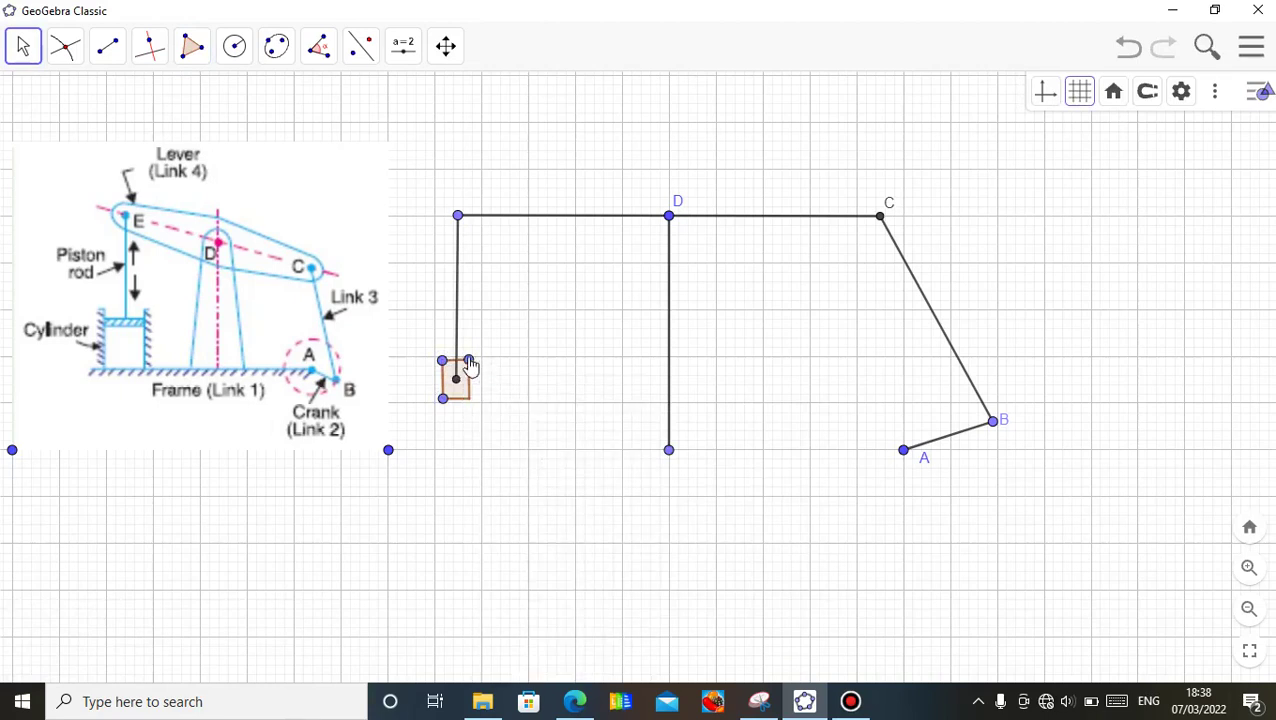
right_click(470, 365)
click(550, 425)
right_click(443, 362)
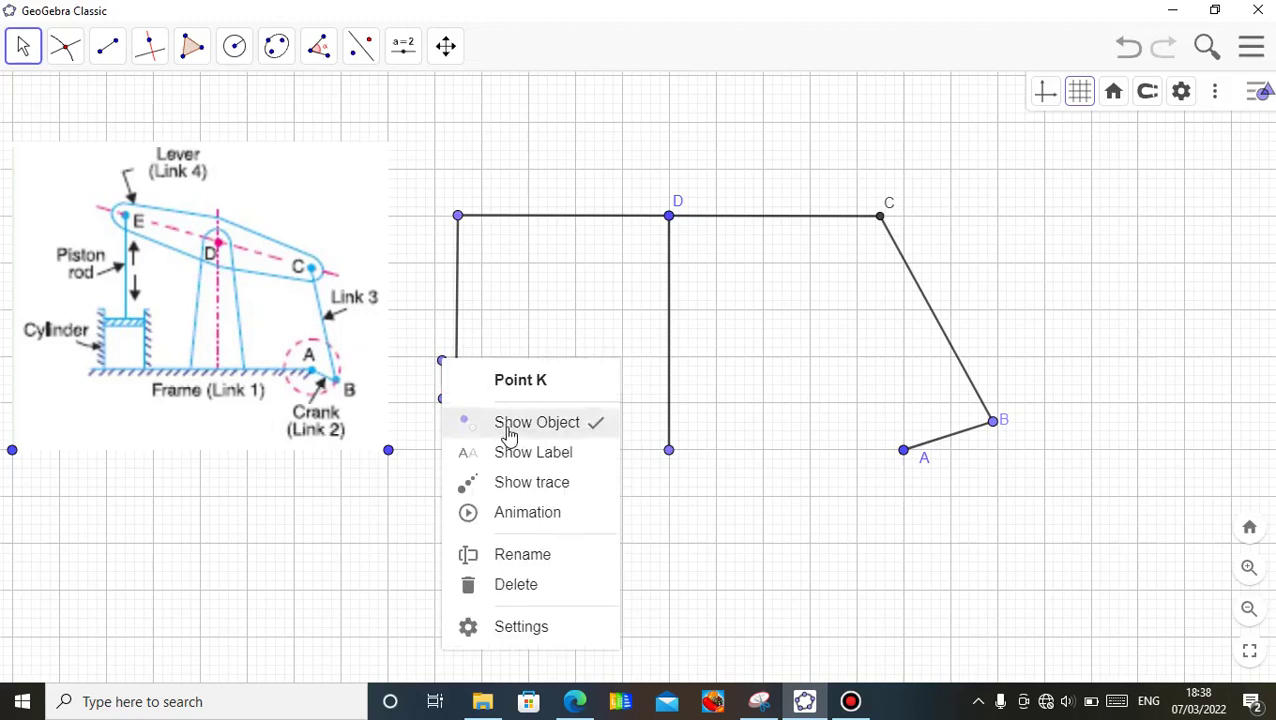
click(506, 424)
right_click(445, 399)
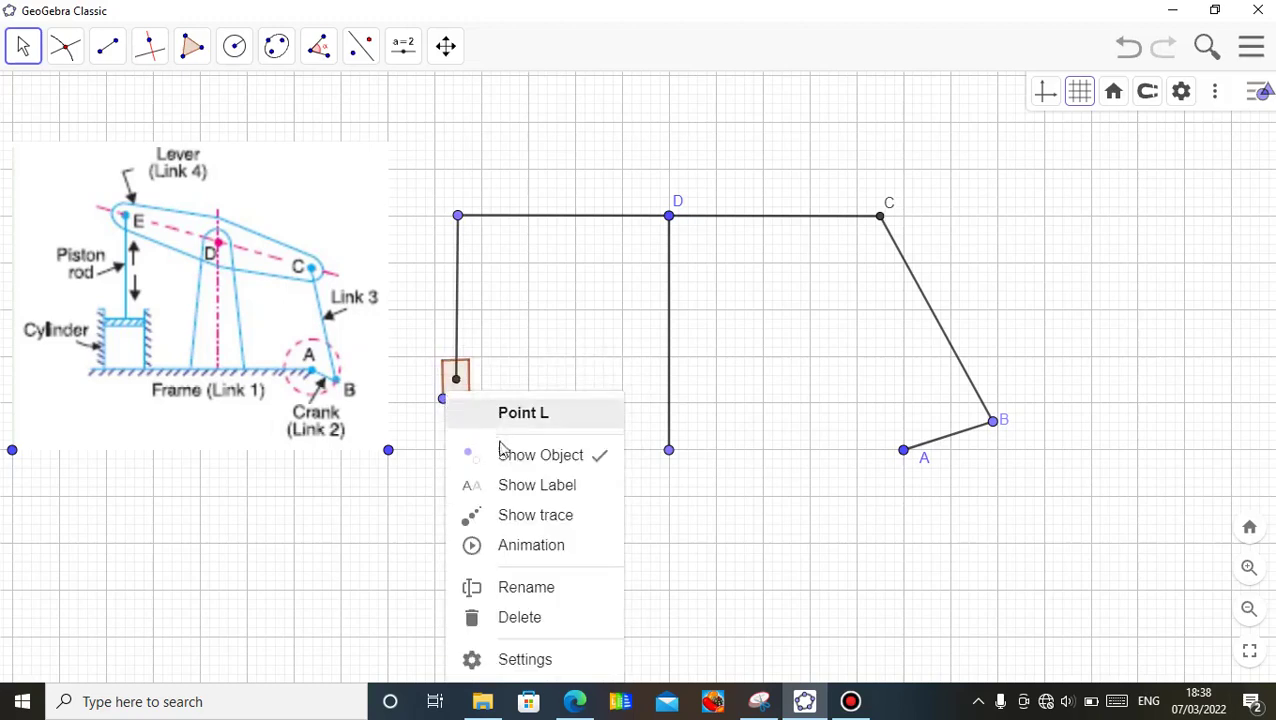
click(498, 455)
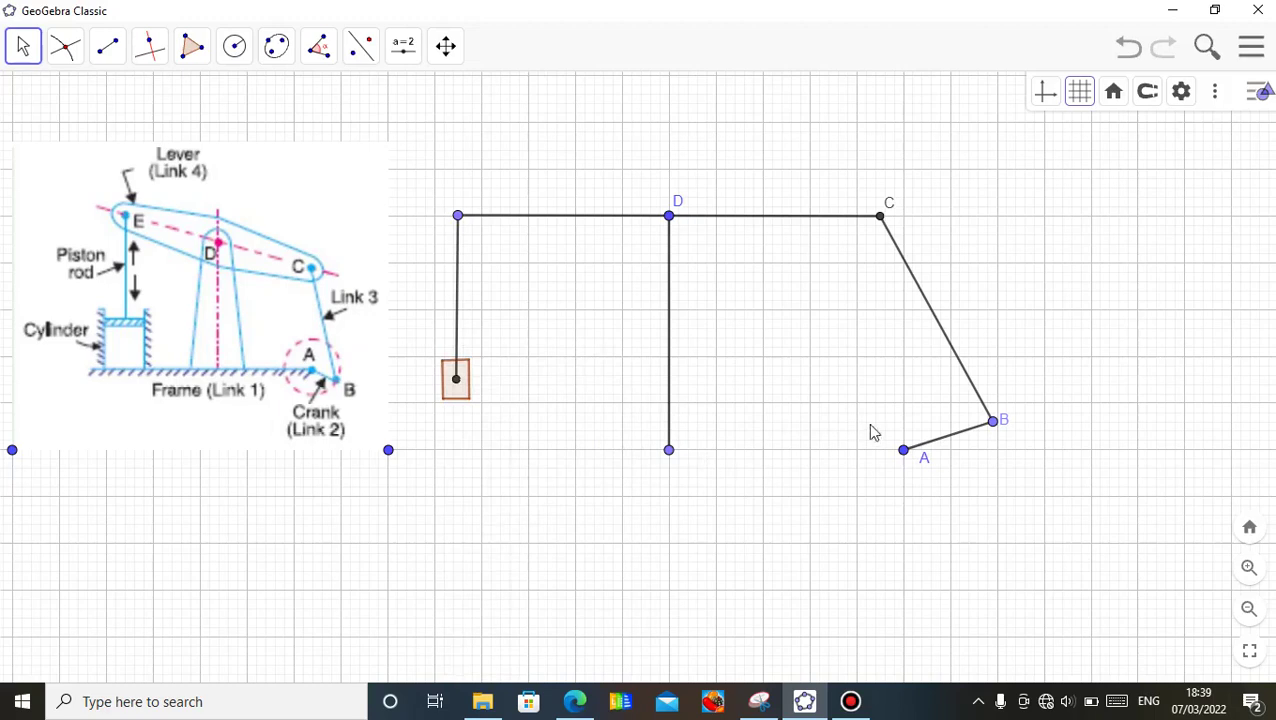
Rename the lever's left end point to E
right_click(457, 217)
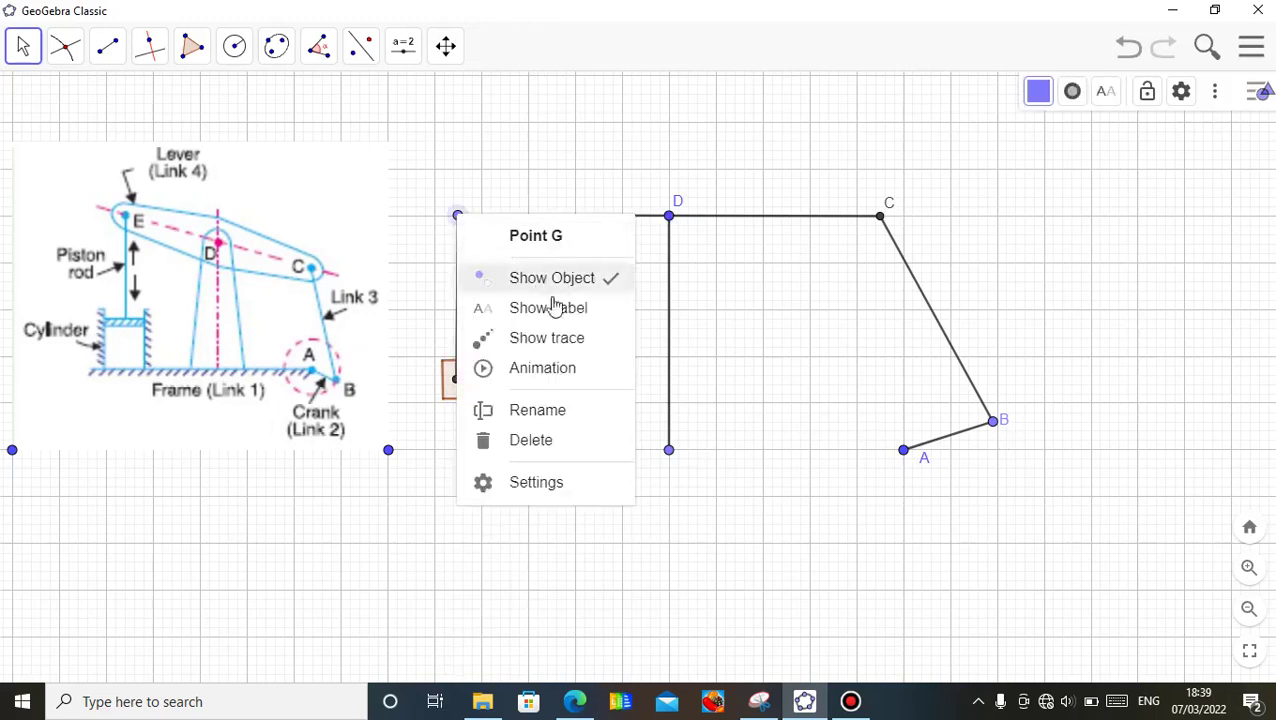
click(558, 411)
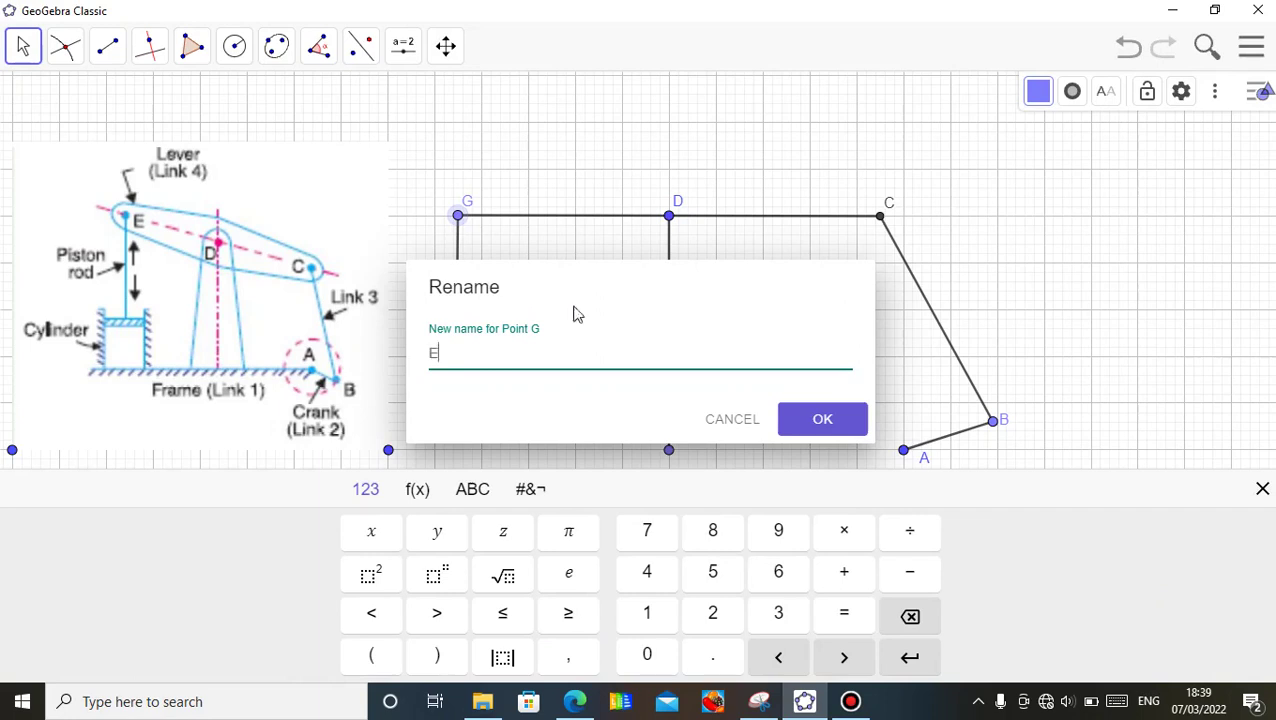
click(806, 430)
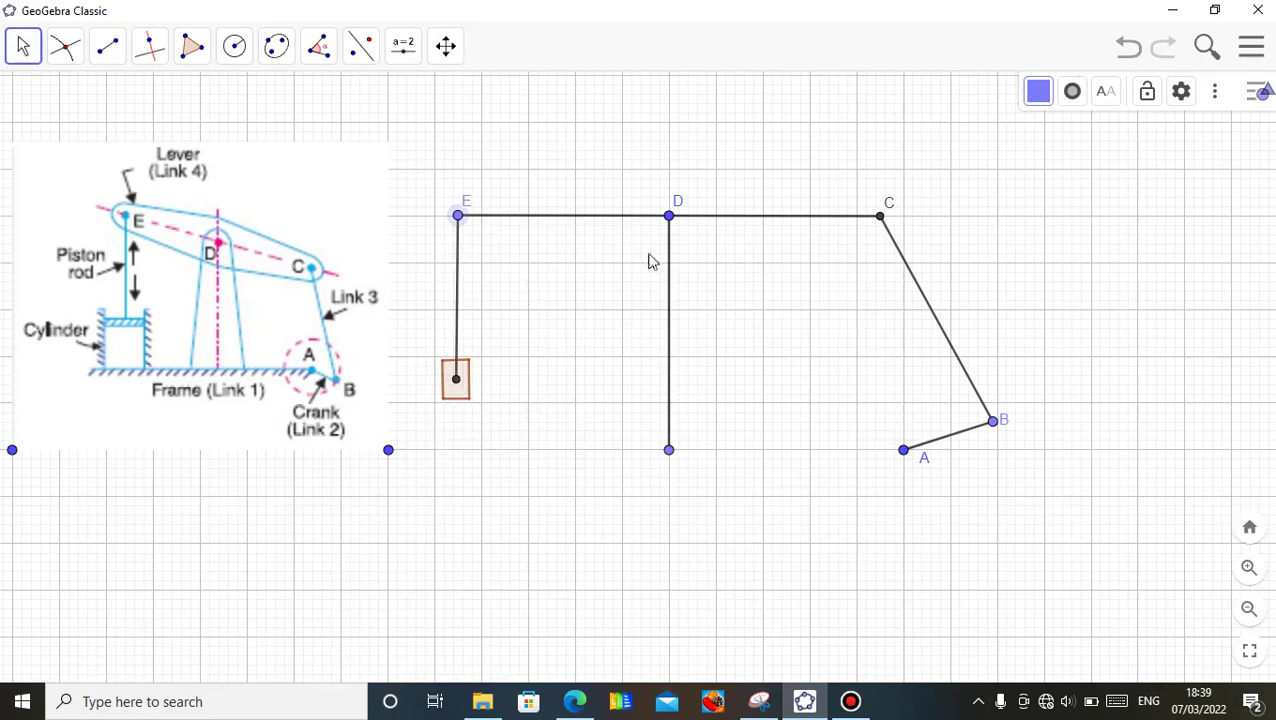
click(594, 145)
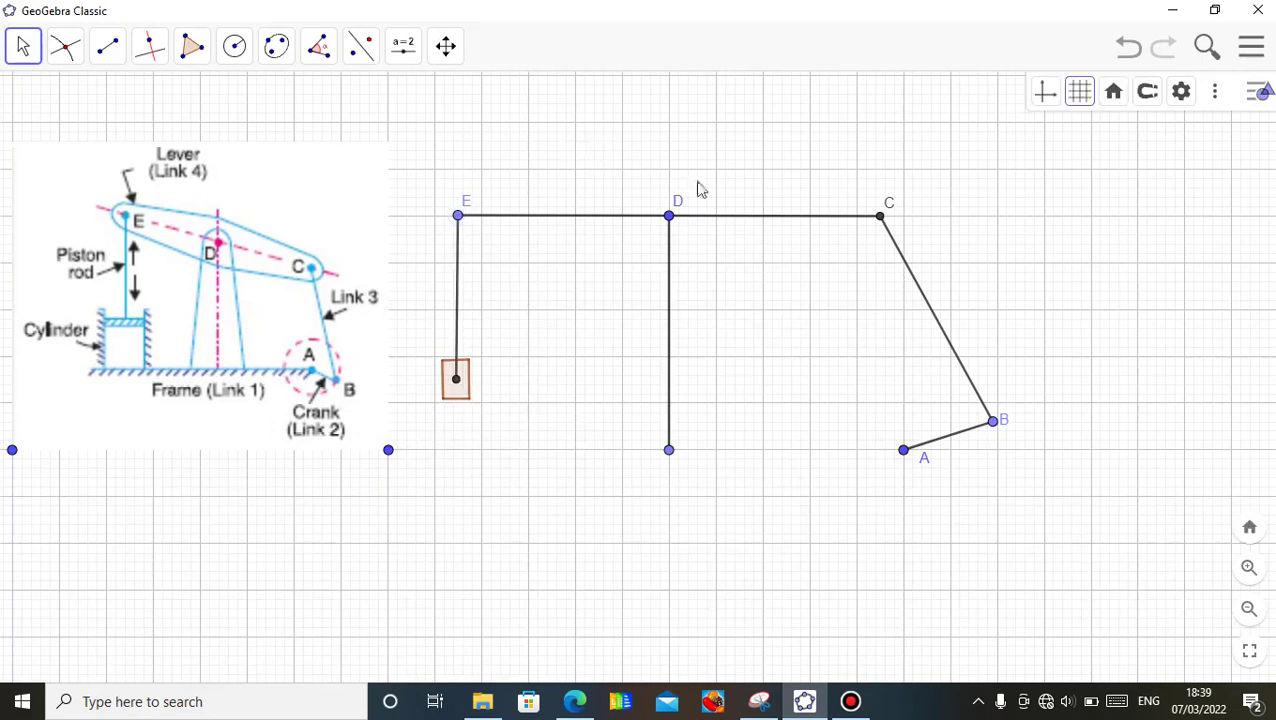
Animate crank point B to run the linkage, and pause the animation
right_click(993, 426)
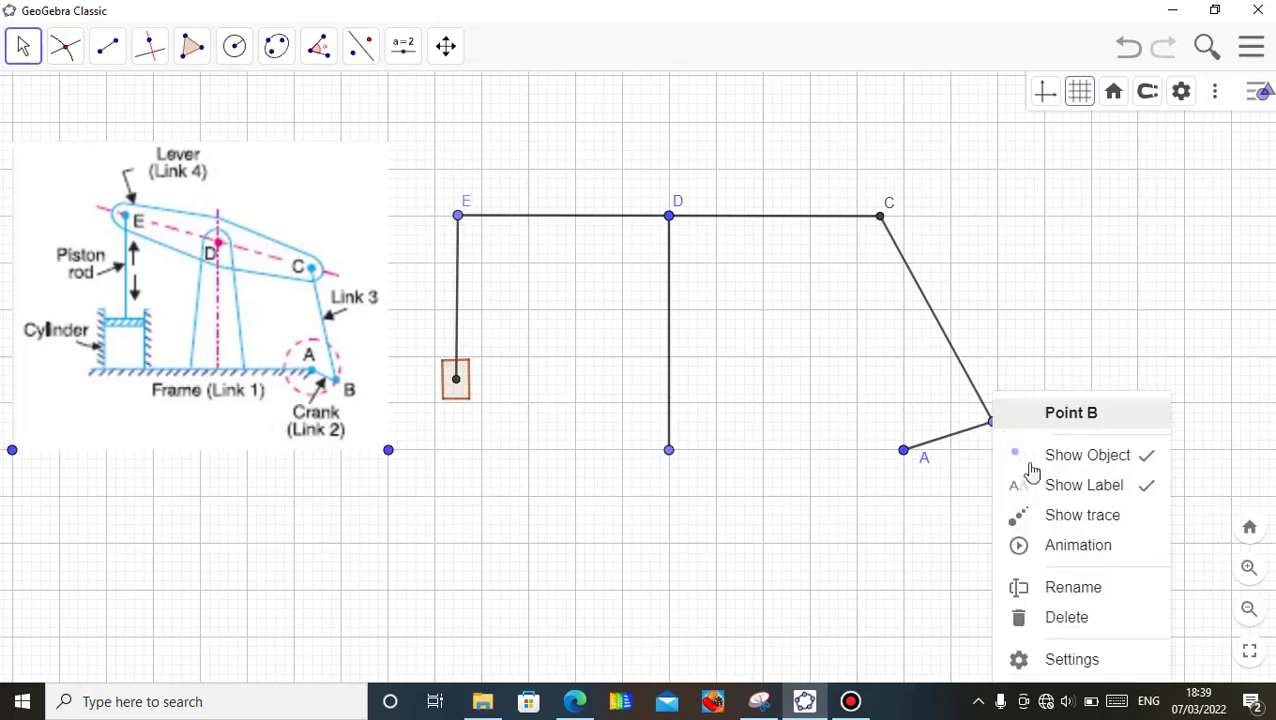
click(1070, 548)
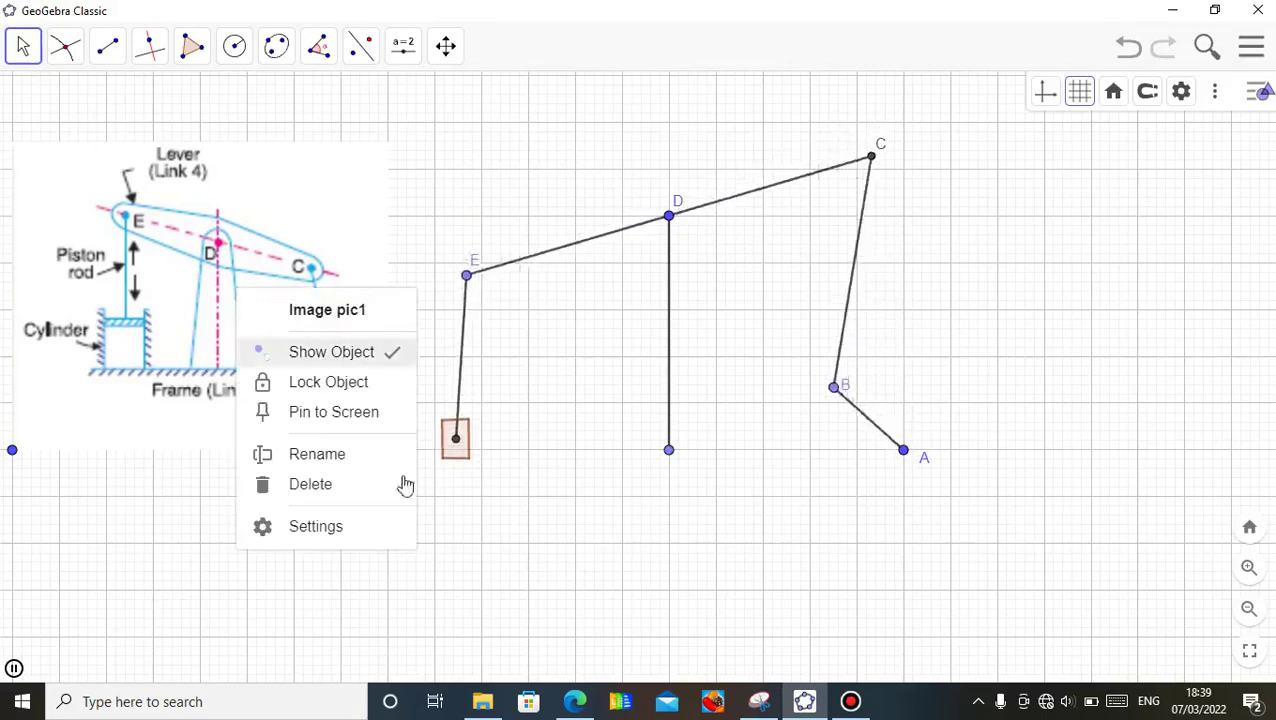
click(472, 524)
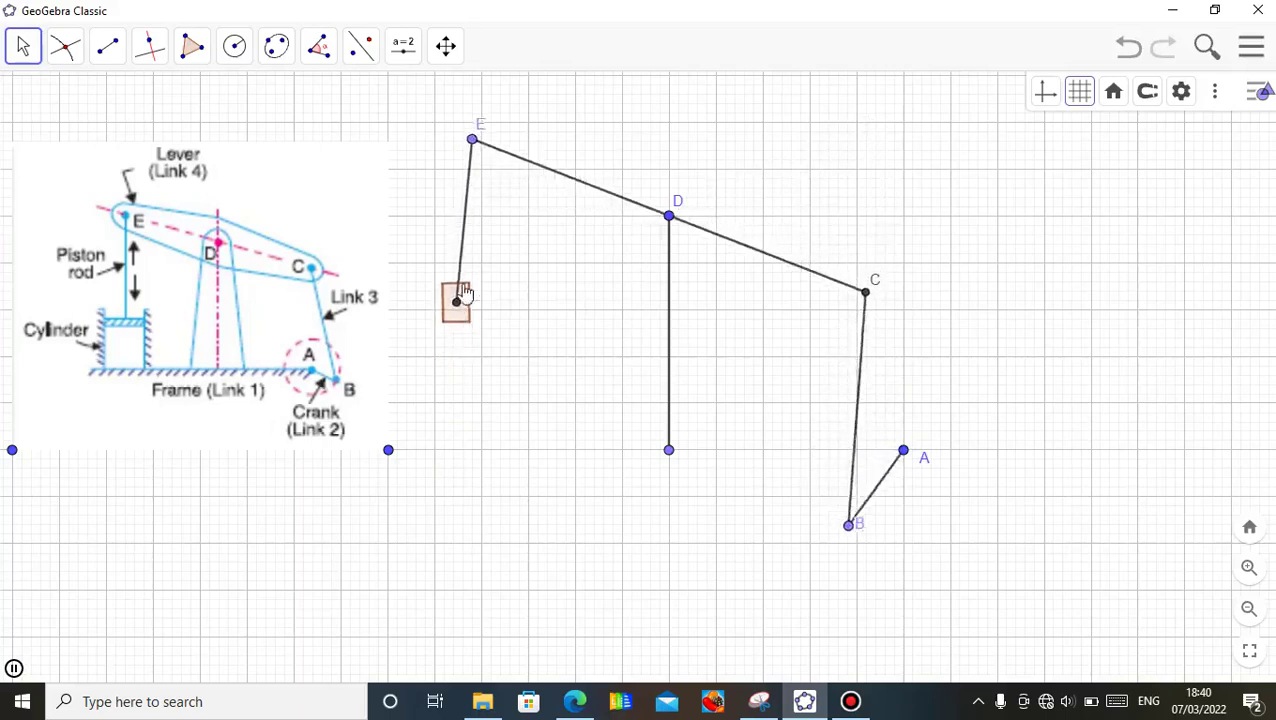
click(14, 668)
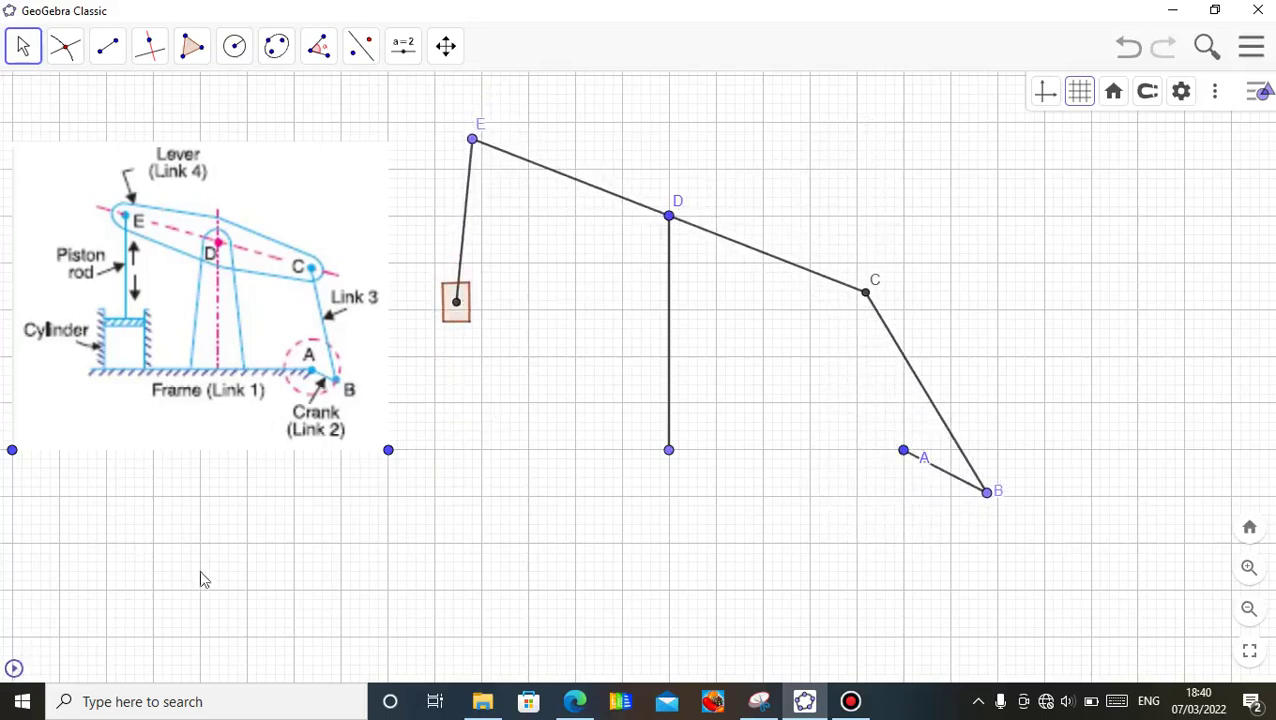
Turn on the trace for the point at the piston's centre and resume the animation
right_click(457, 316)
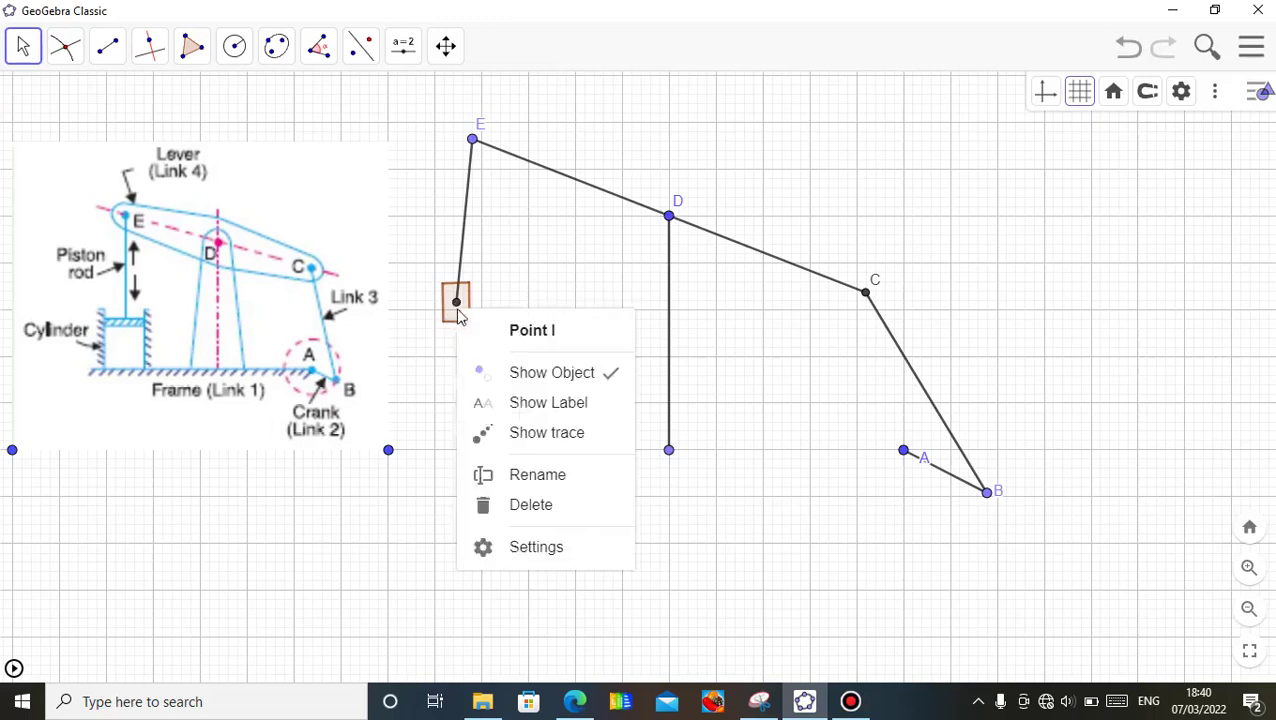
click(530, 435)
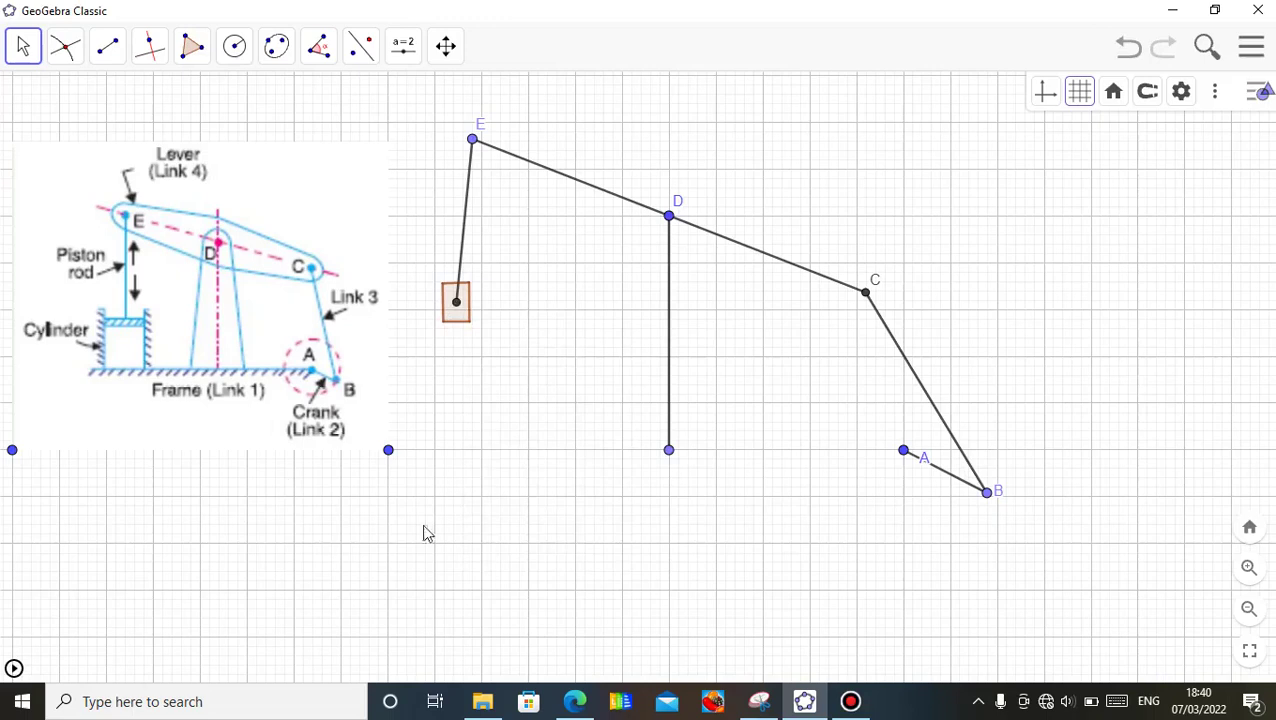
click(14, 669)
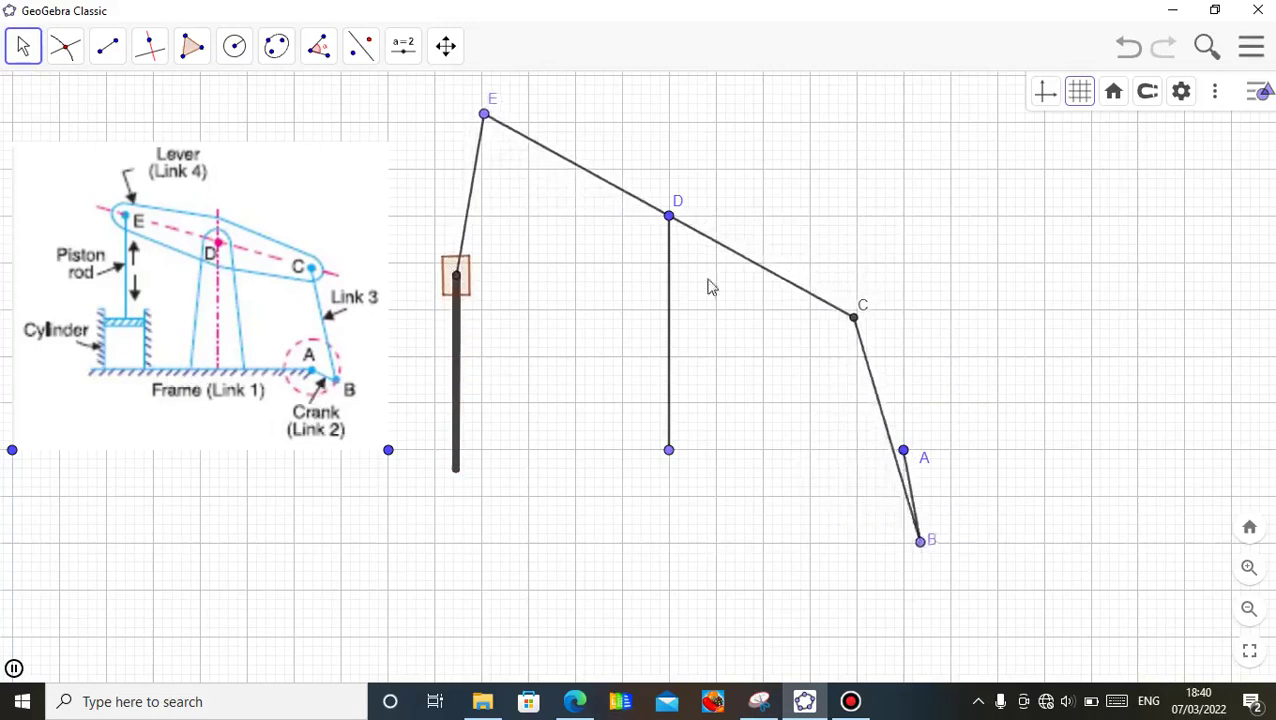
mouse_move(785, 10)
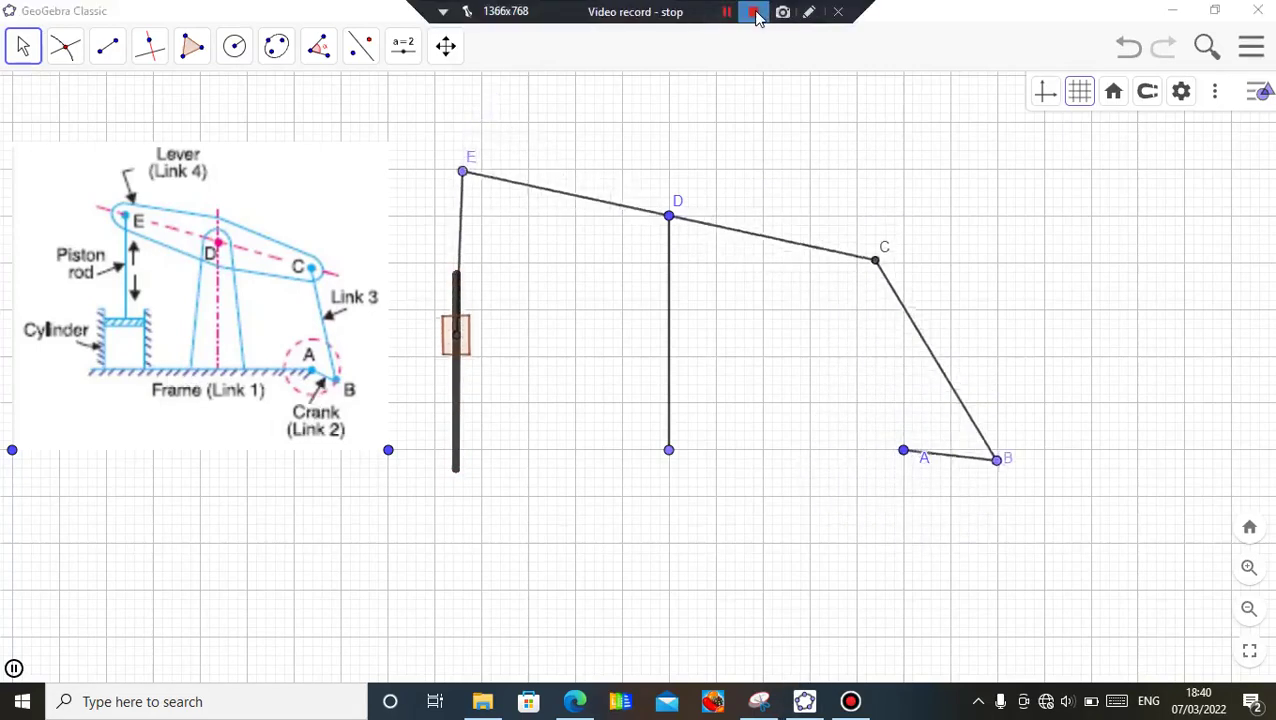